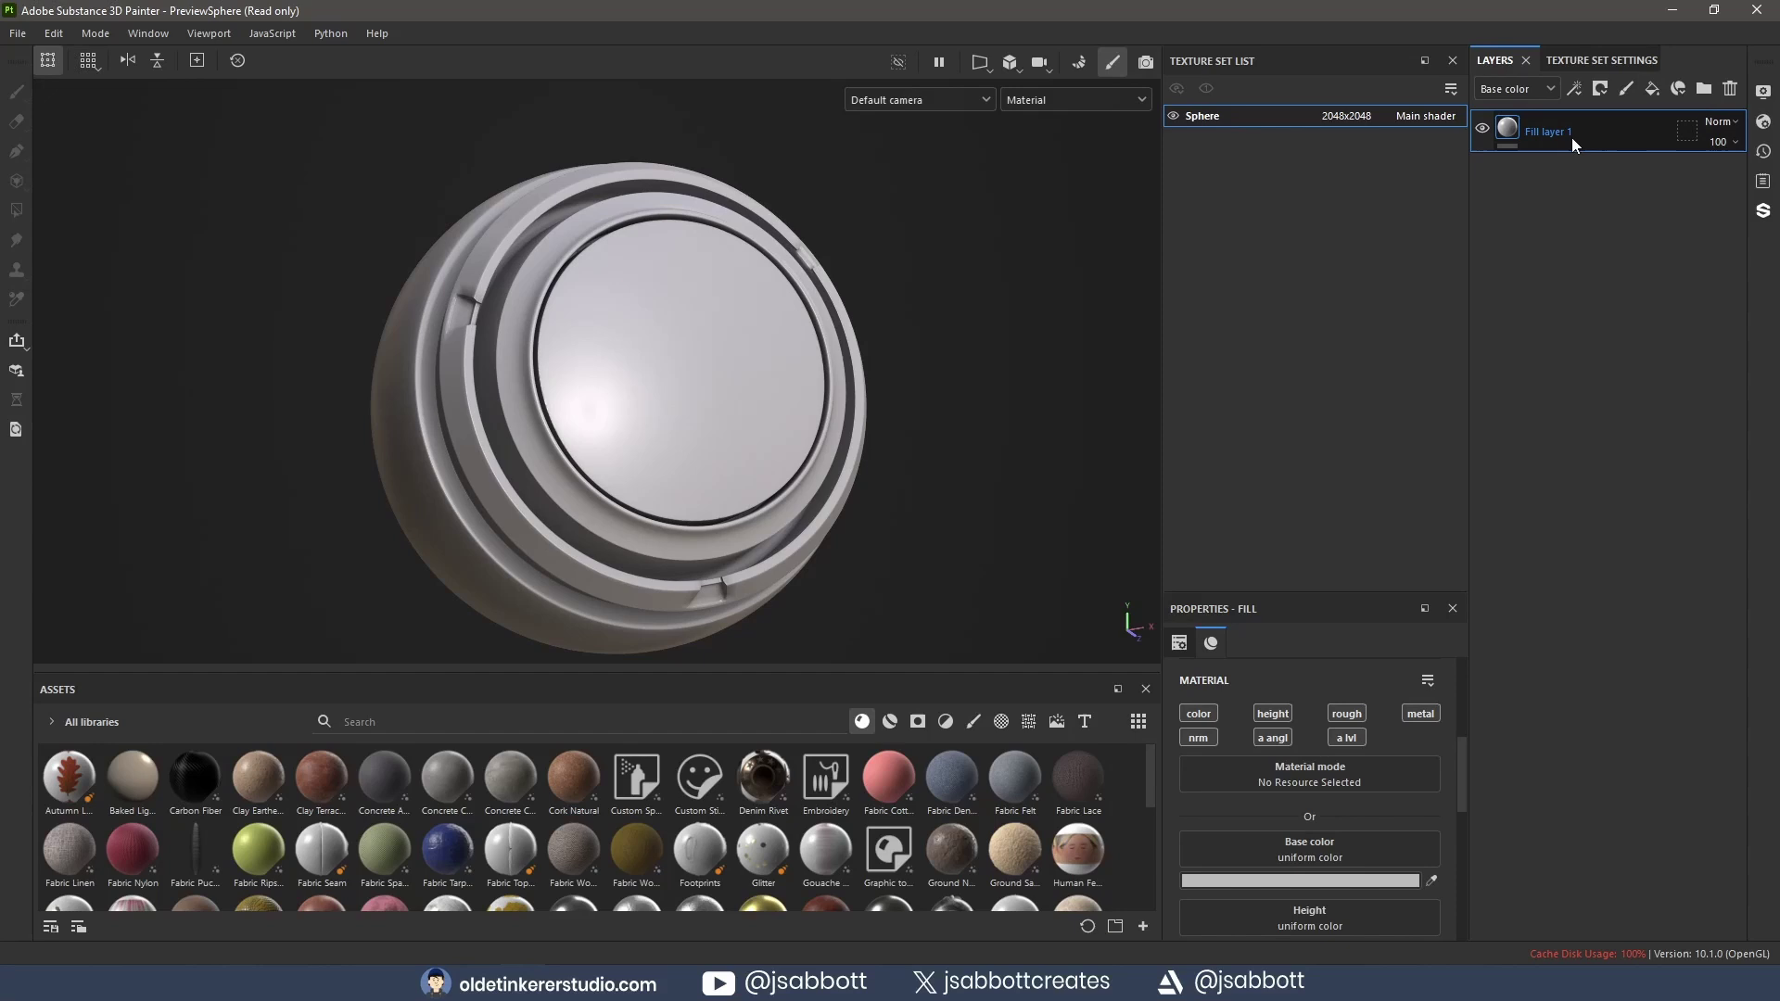
Step: Rename Fill layer 1 to 'base'
{"action": "double_click", "coordinate": [1549, 130]}
{"action": "type", "text": "base"}
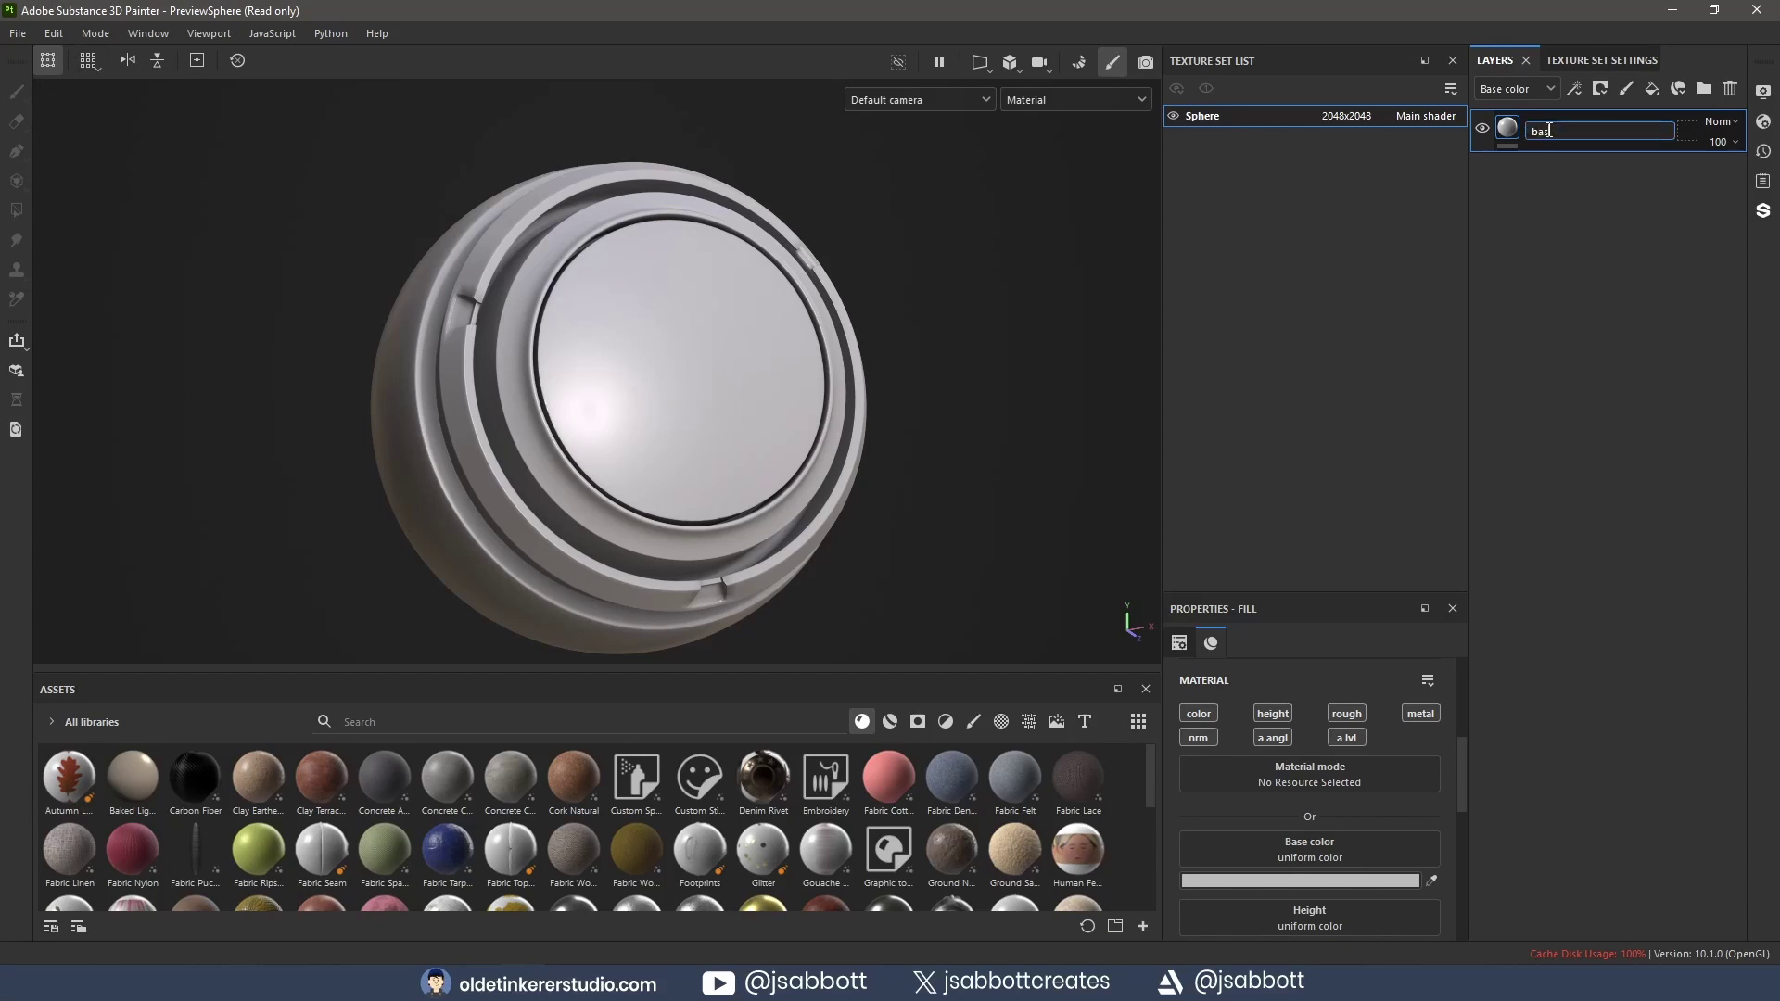
{"action": "key", "text": "Return"}
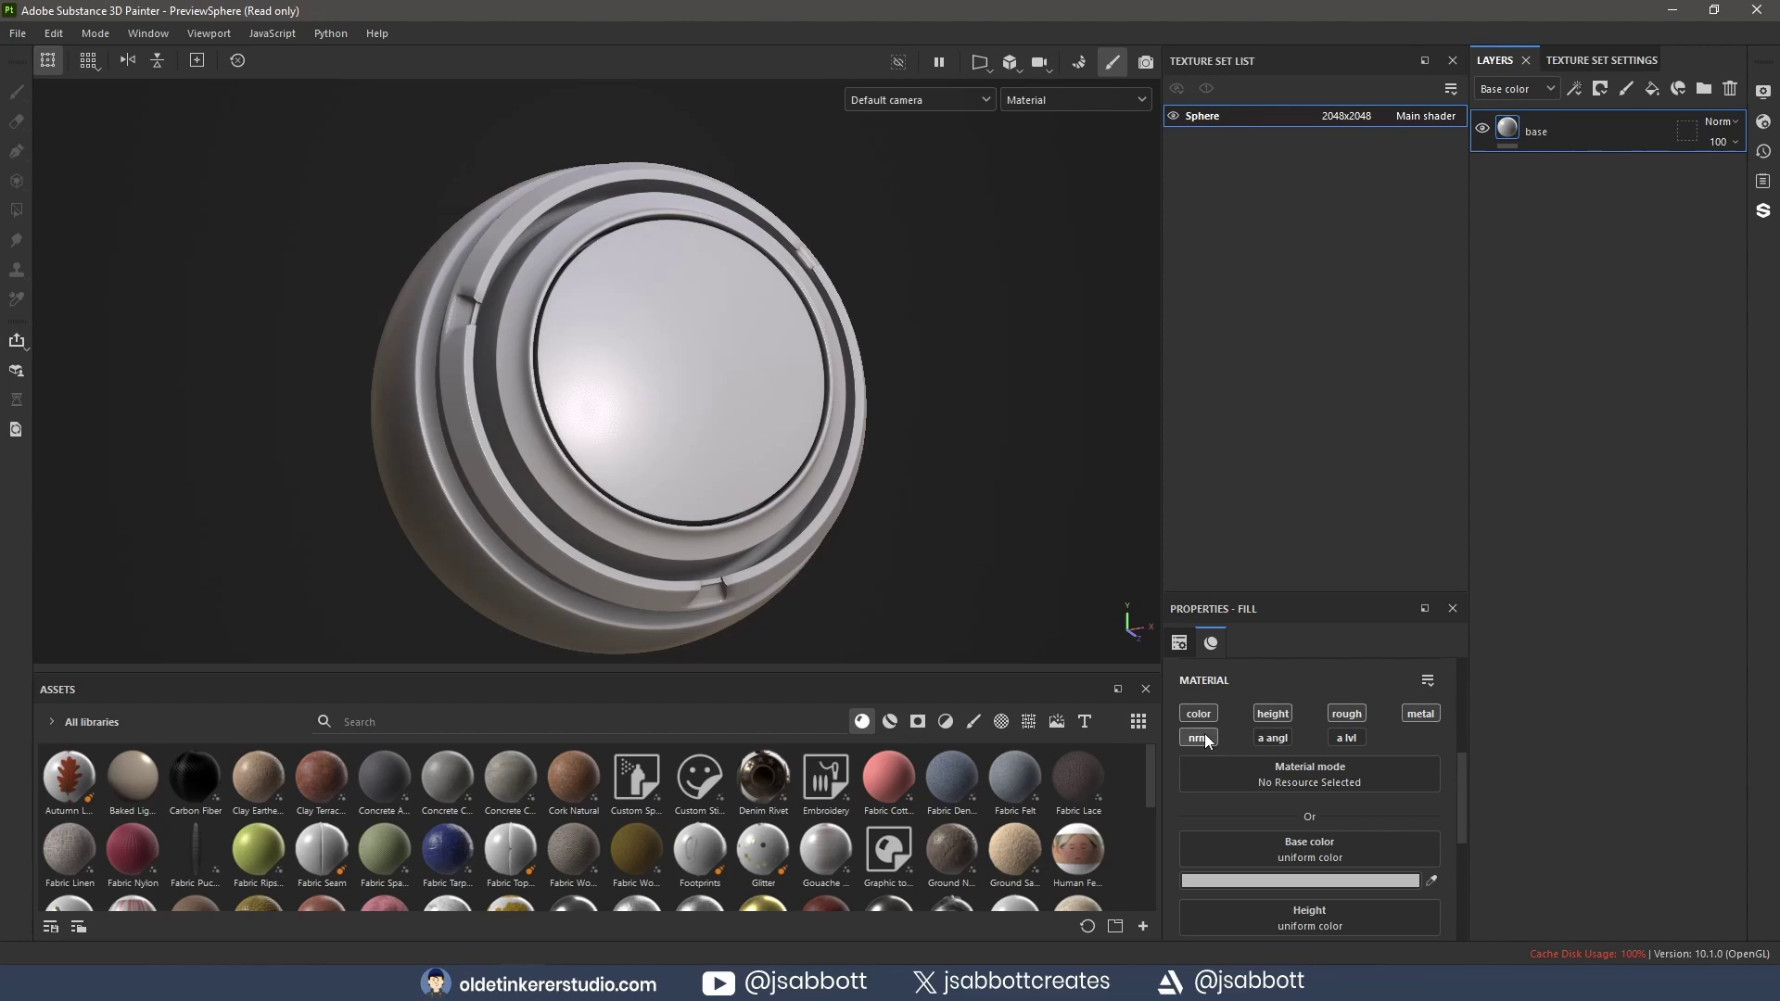
Step: Turn off the height and metallic channels on the base layer
{"action": "left_click", "coordinate": [1272, 713]}
{"action": "left_click", "coordinate": [1420, 714]}
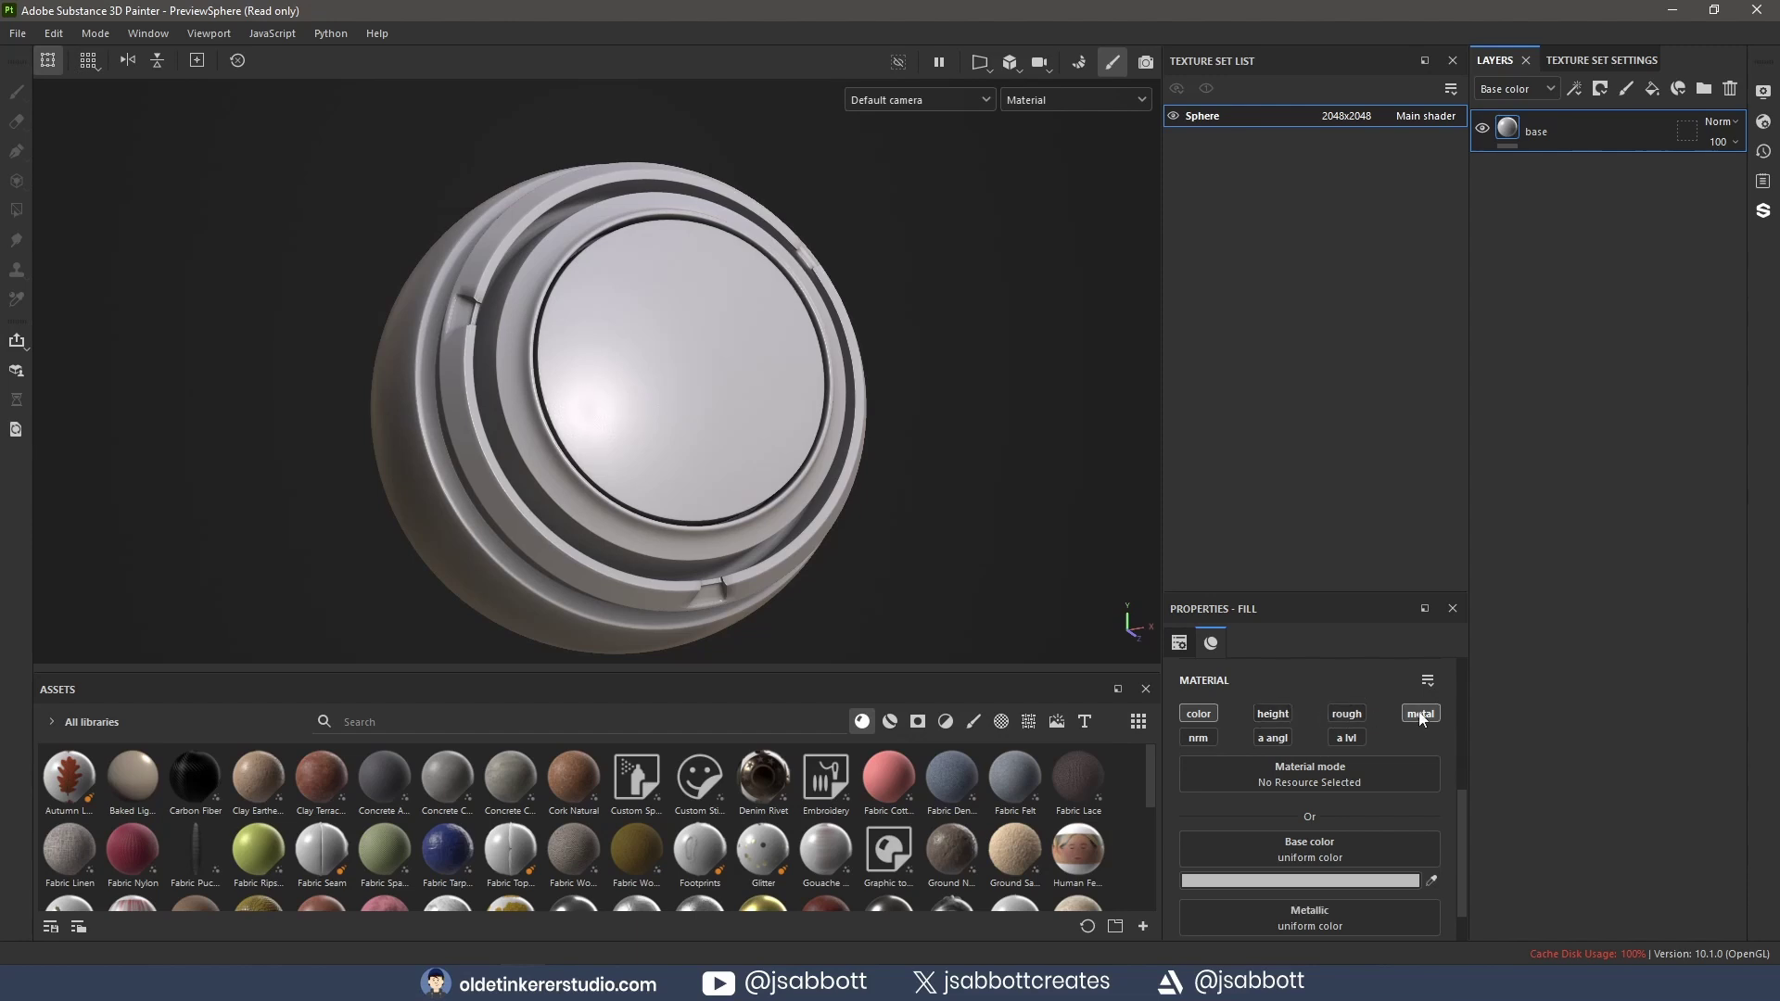
{"action": "left_click", "coordinate": [1421, 714]}
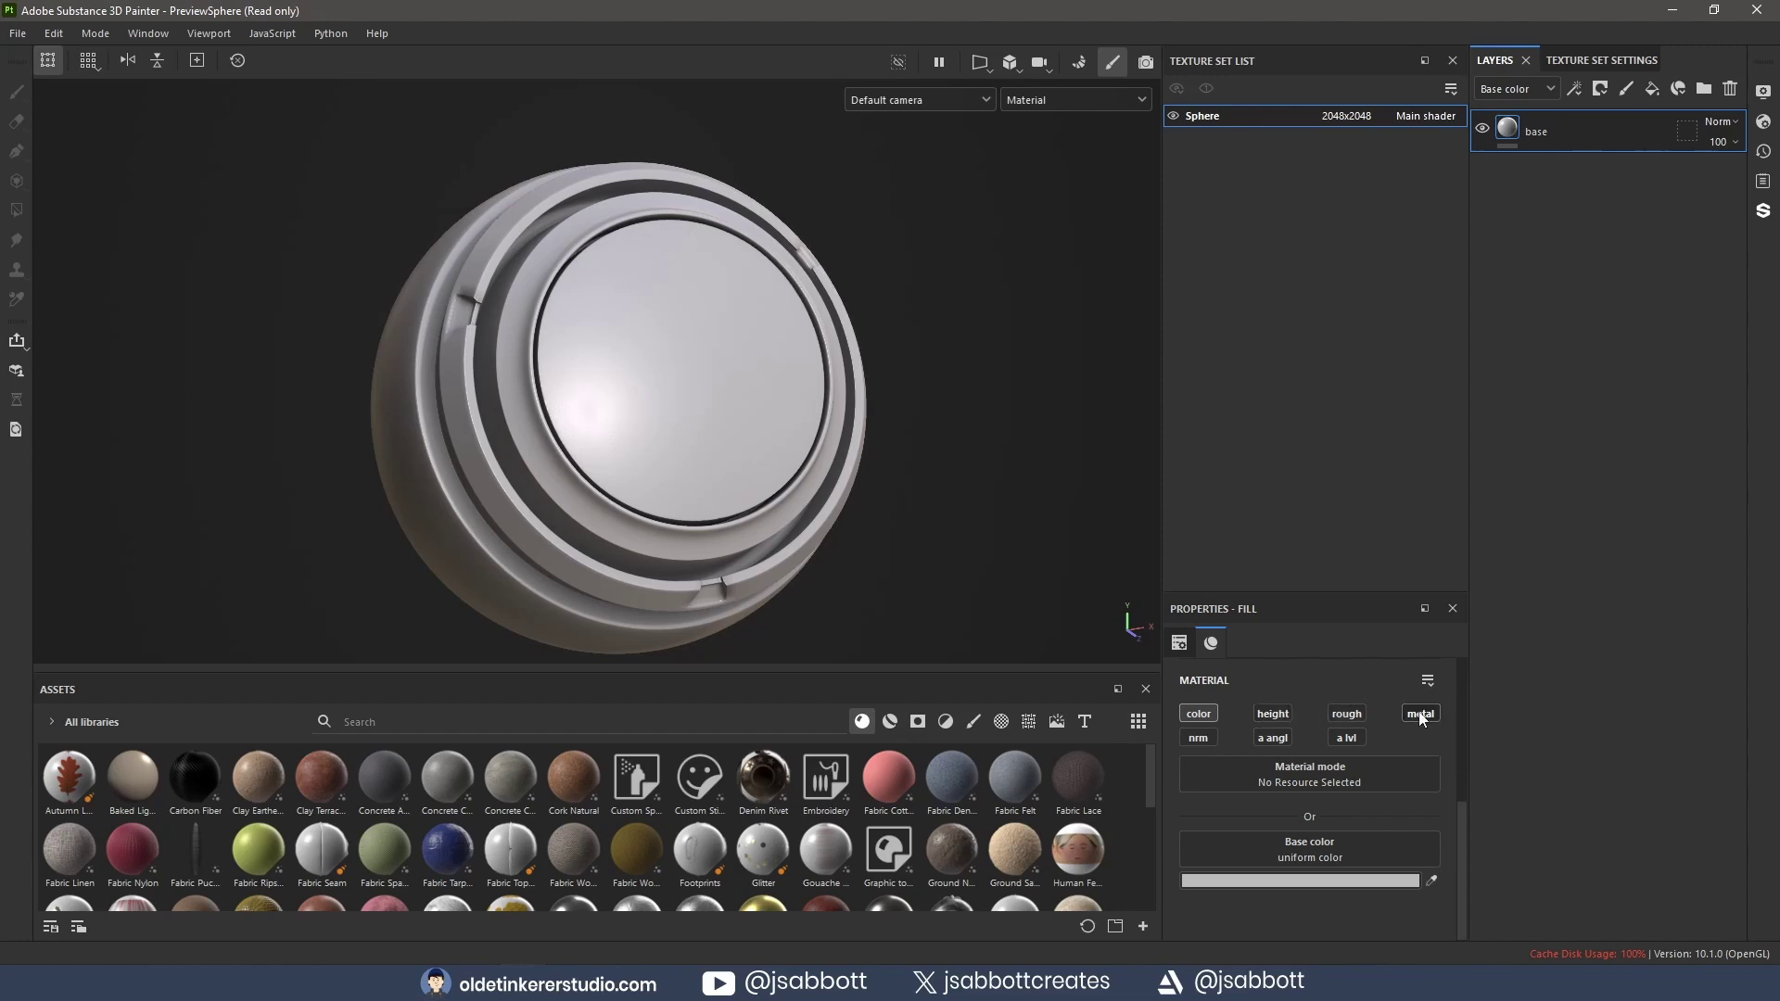
Step: Set the base layer's Base color to purple 584286
{"action": "left_click", "coordinate": [1350, 881]}
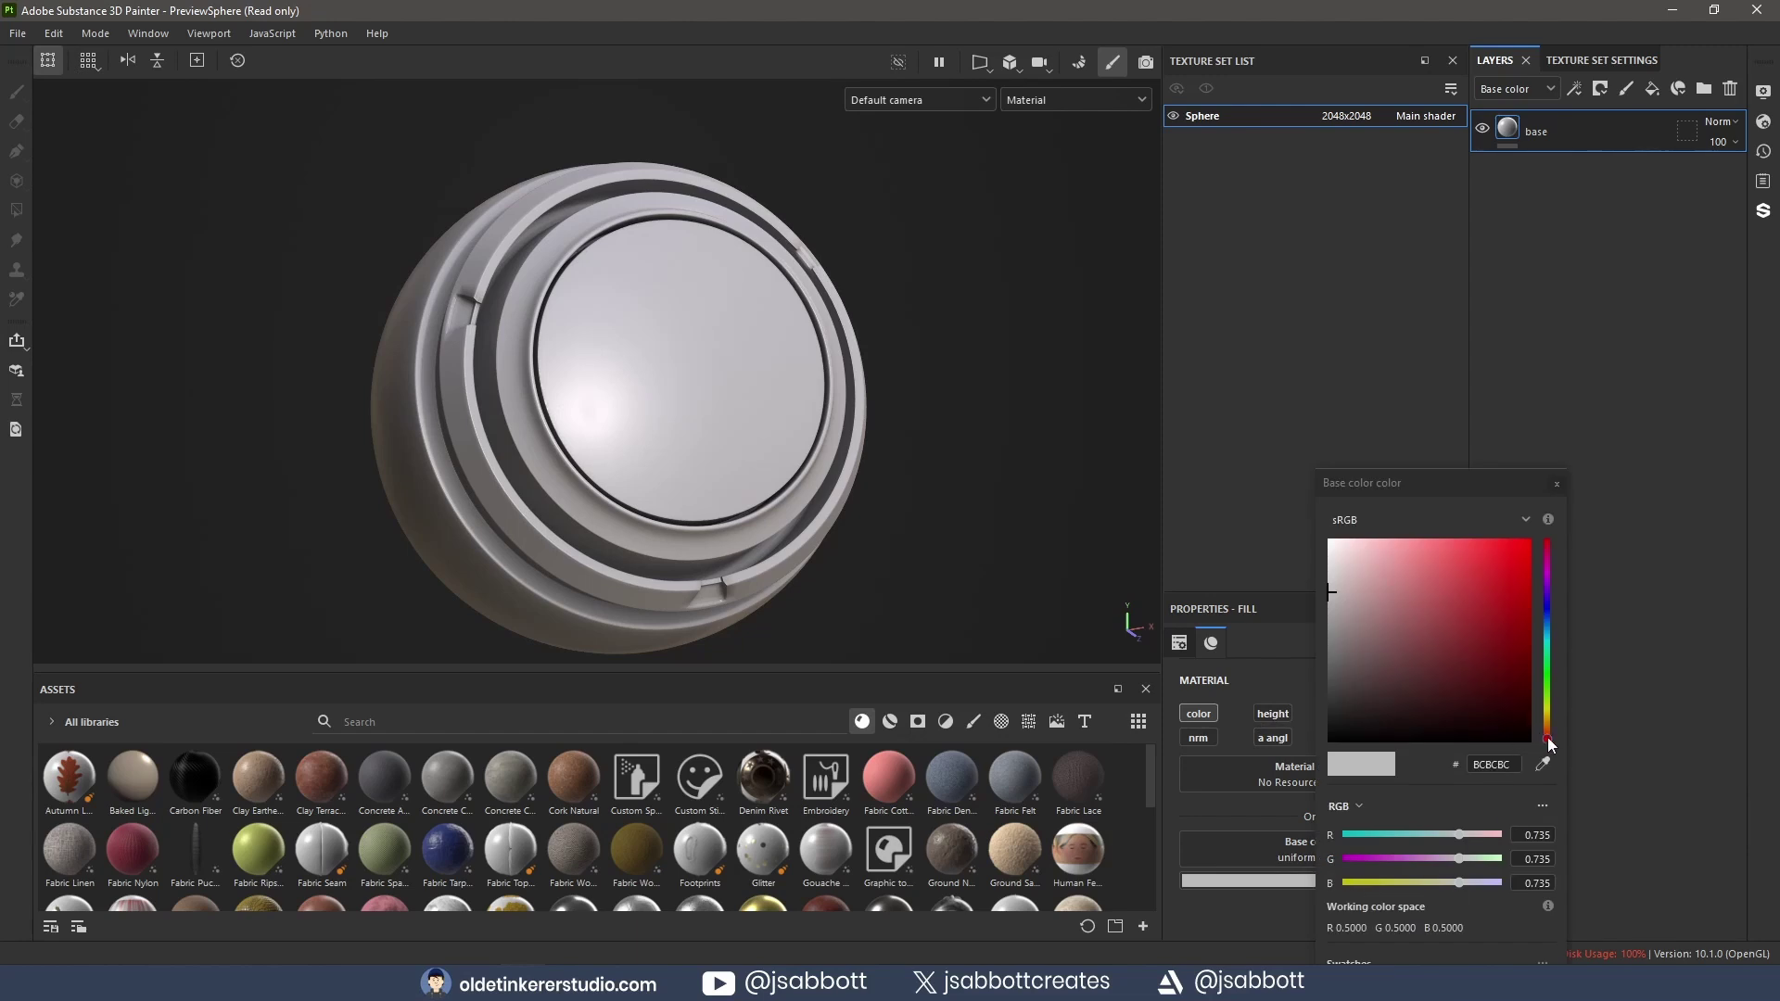
{"action": "left_click_drag", "start_coordinate": [1545, 742], "coordinate": [1554, 609]}
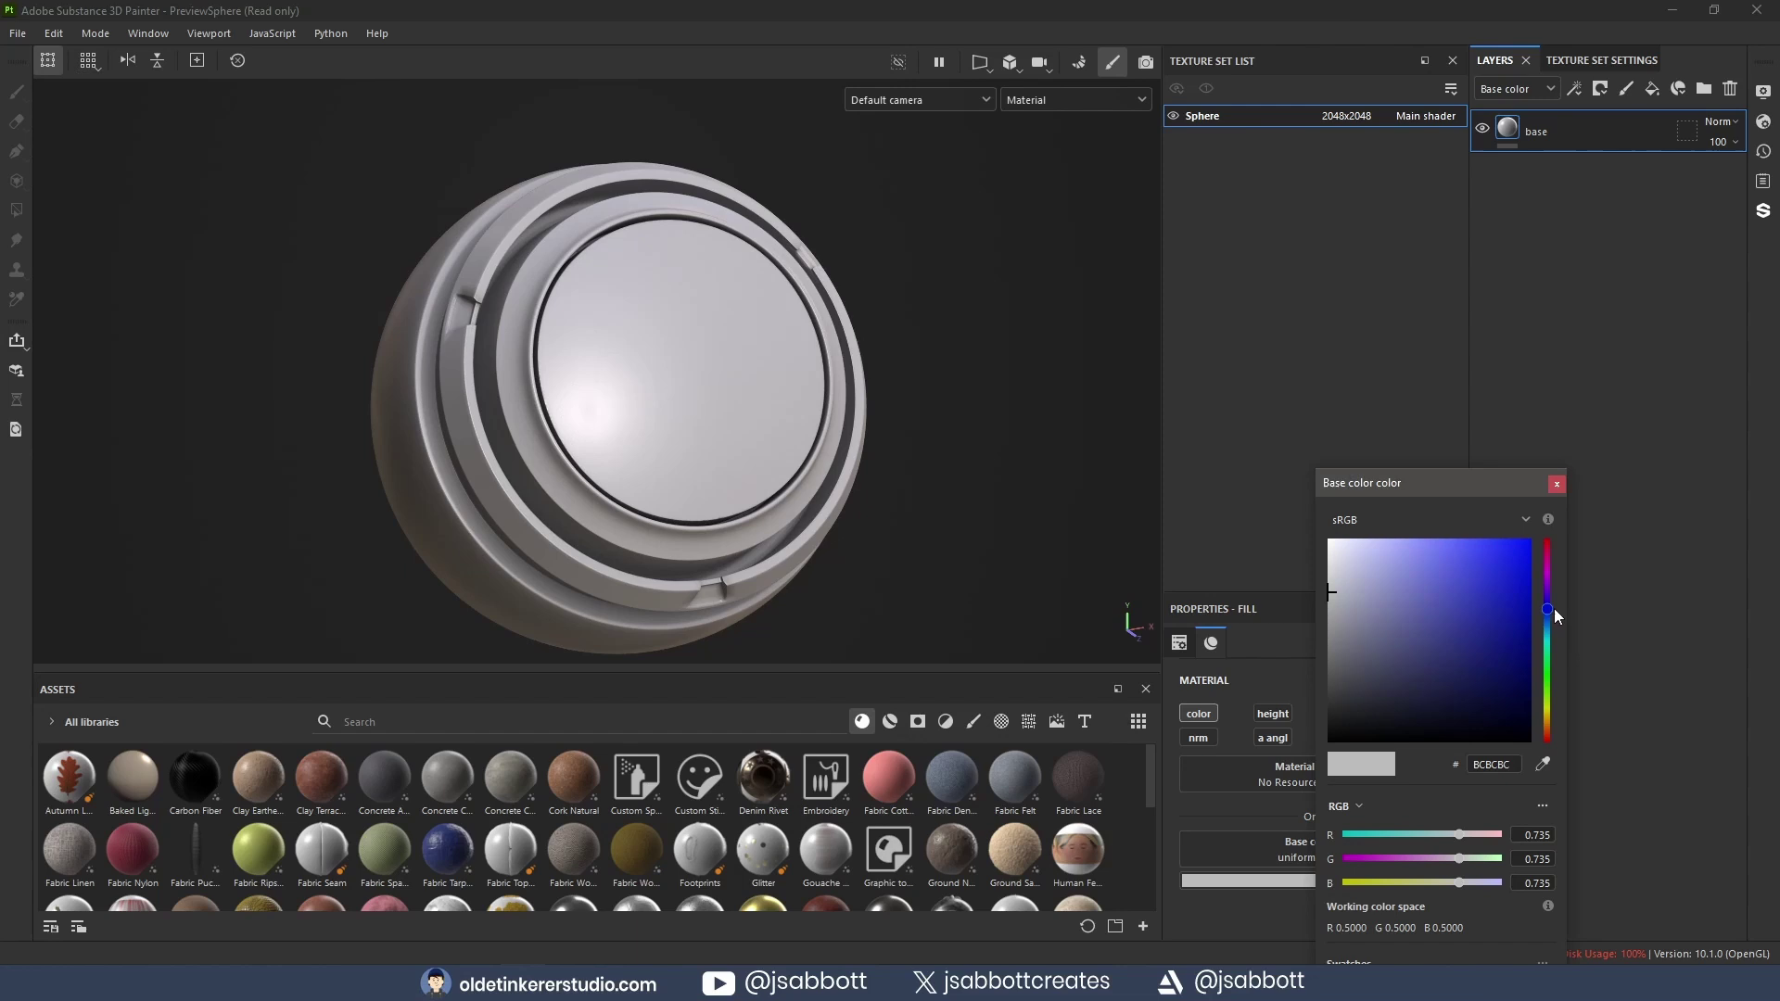
{"action": "left_click", "coordinate": [1433, 637]}
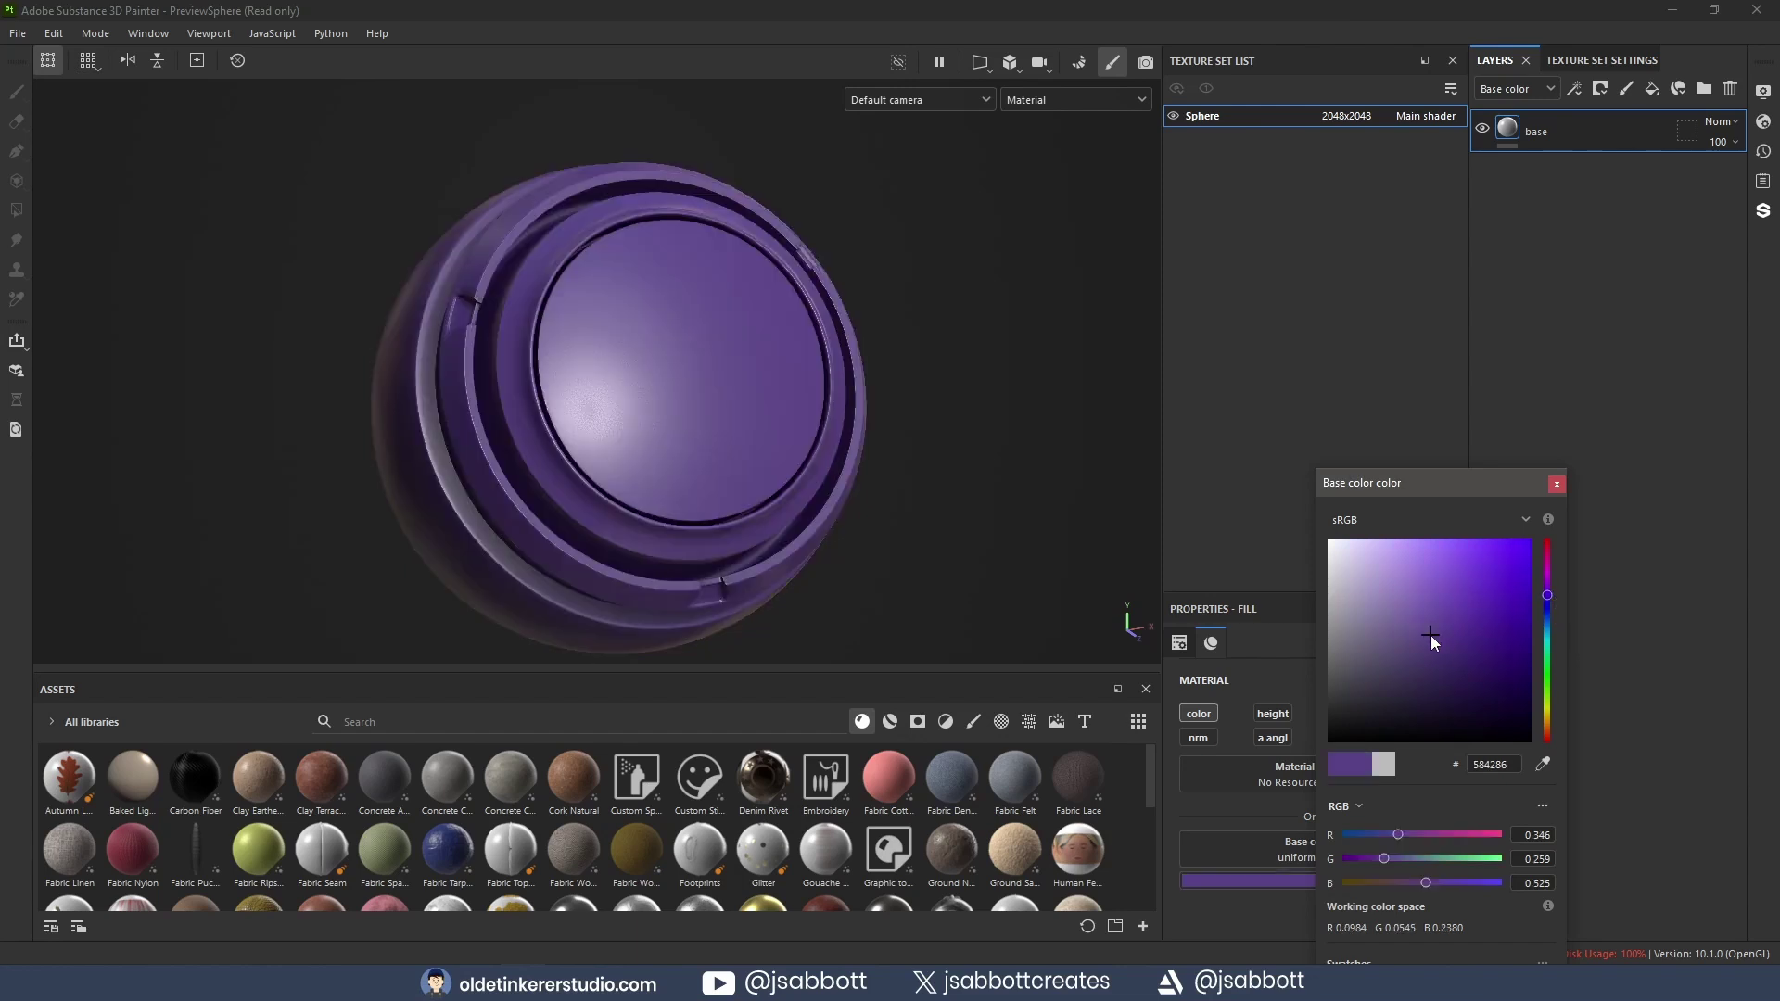
{"action": "left_click", "coordinate": [1557, 484]}
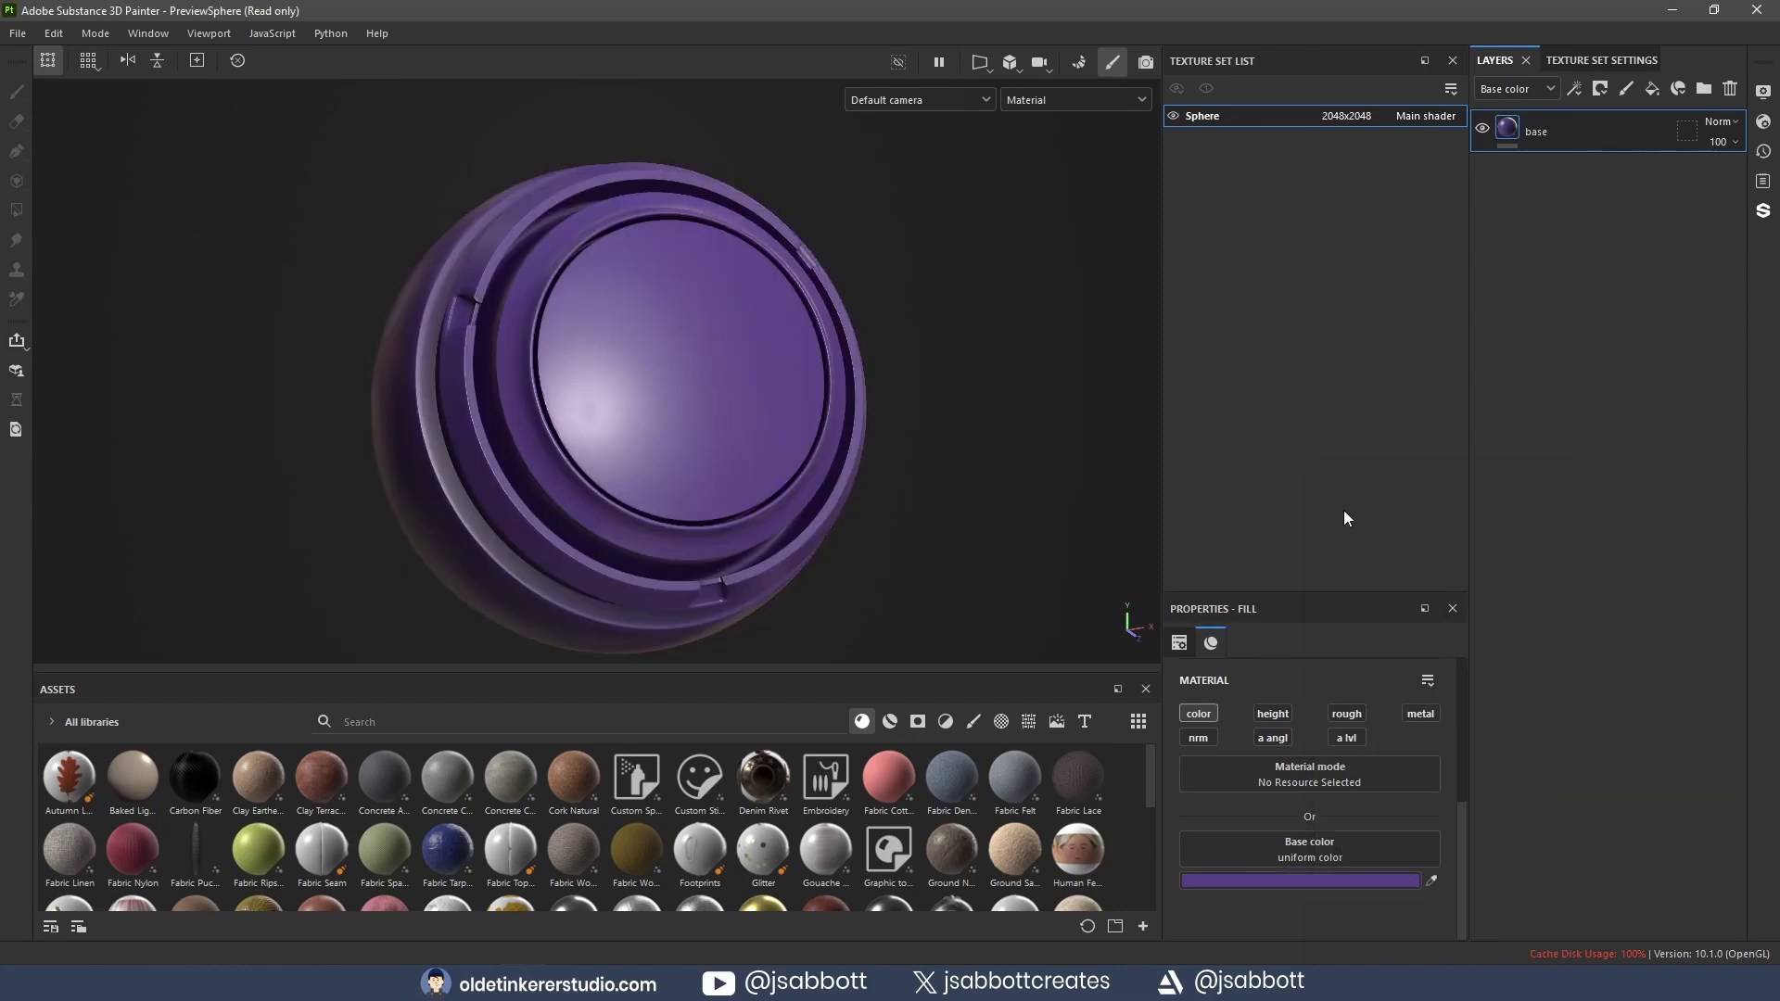
Step: Add a fill layer named 'gradient' above base and turn off its height channel
{"action": "left_click", "coordinate": [1653, 88]}
{"action": "double_click", "coordinate": [1561, 137]}
{"action": "type", "text": "gradi"}
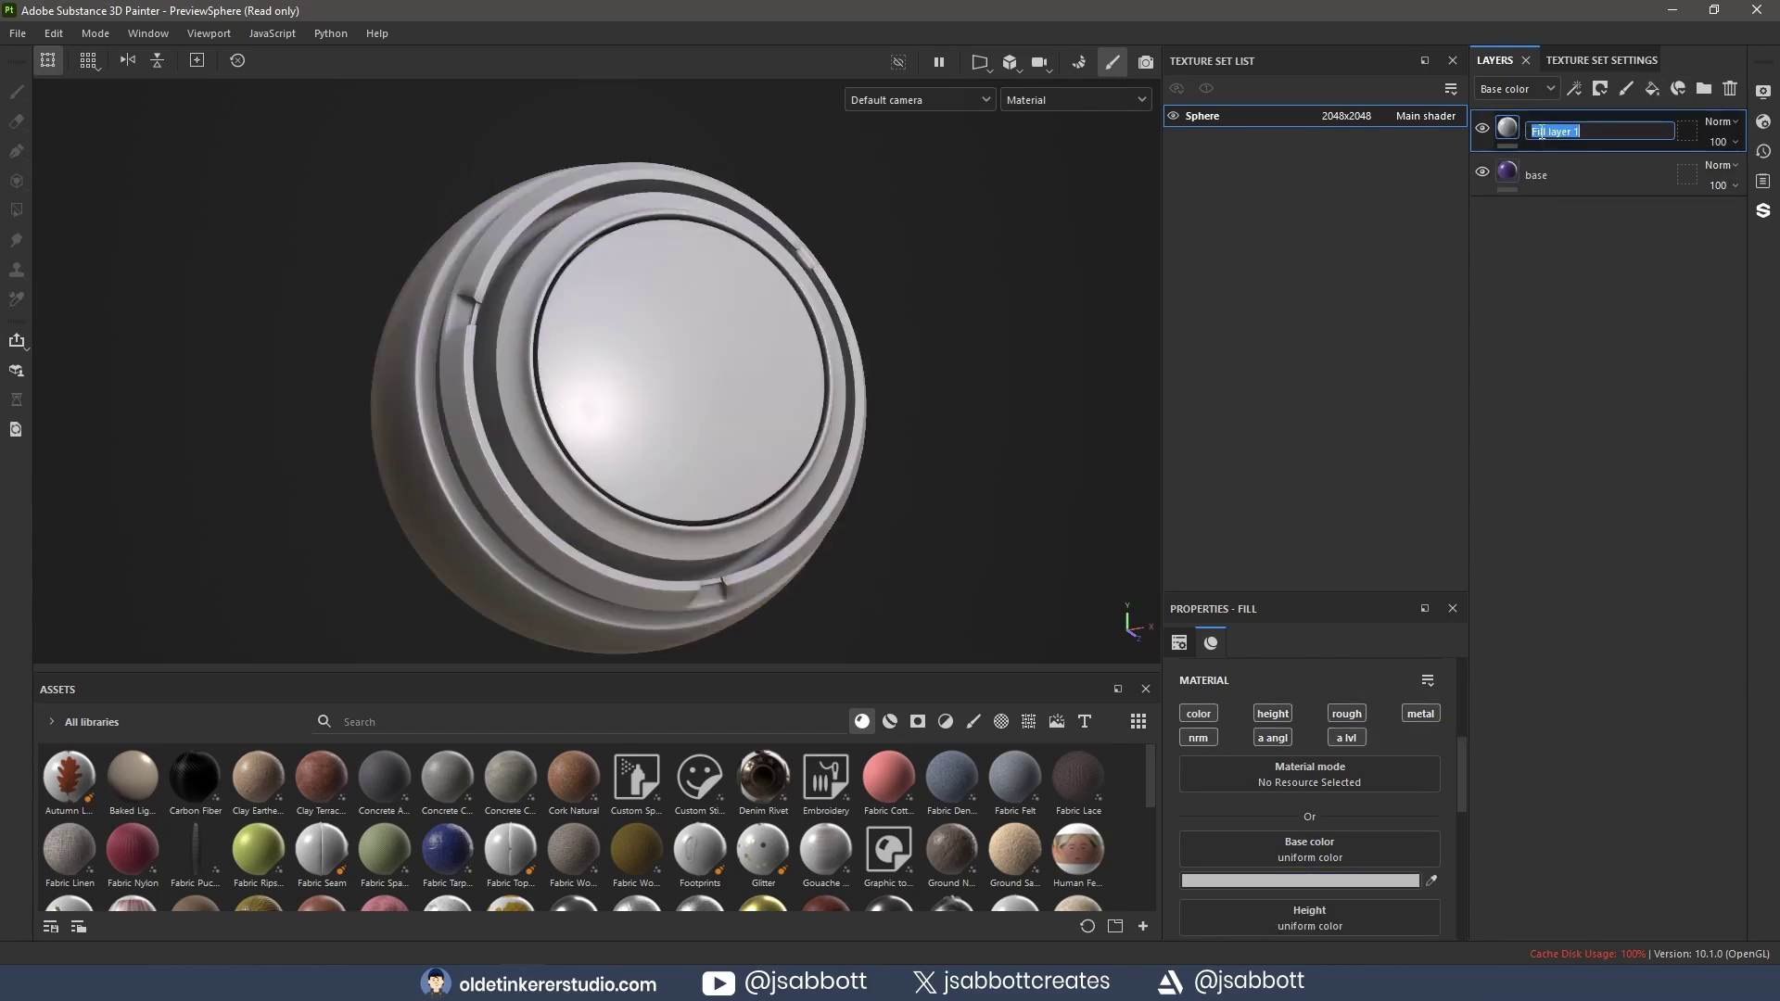
{"action": "type", "text": "ent"}
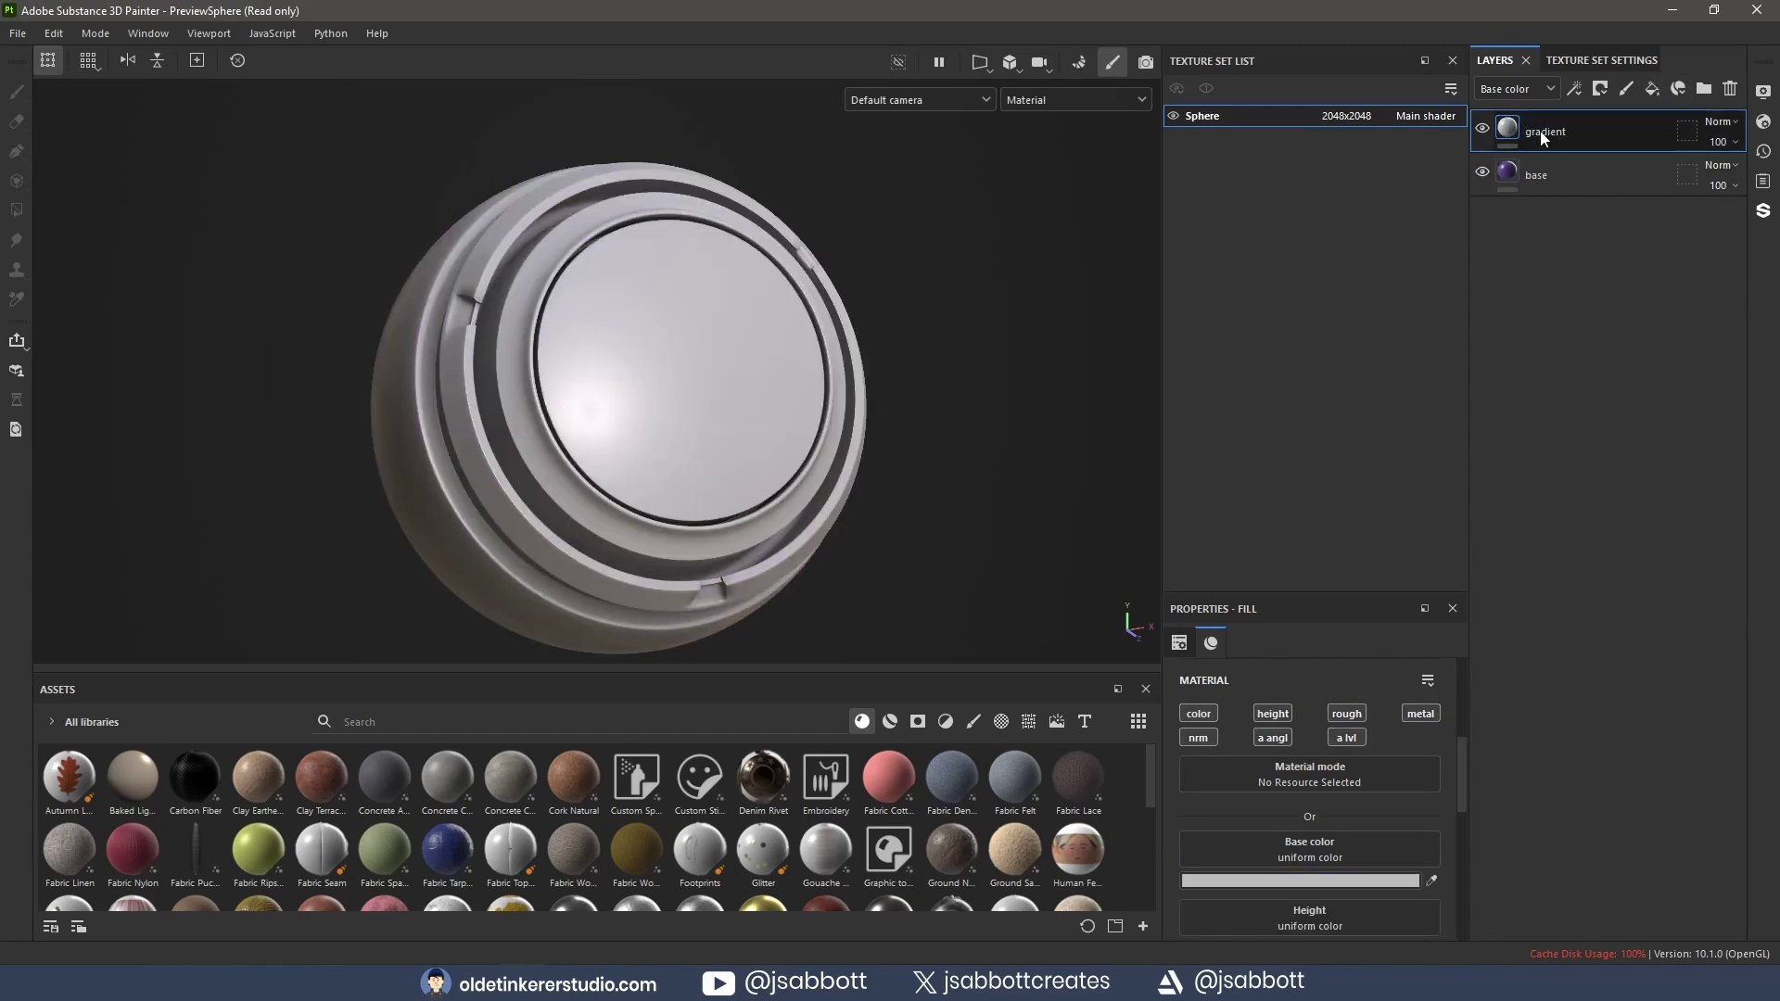
{"action": "key", "text": "Return"}
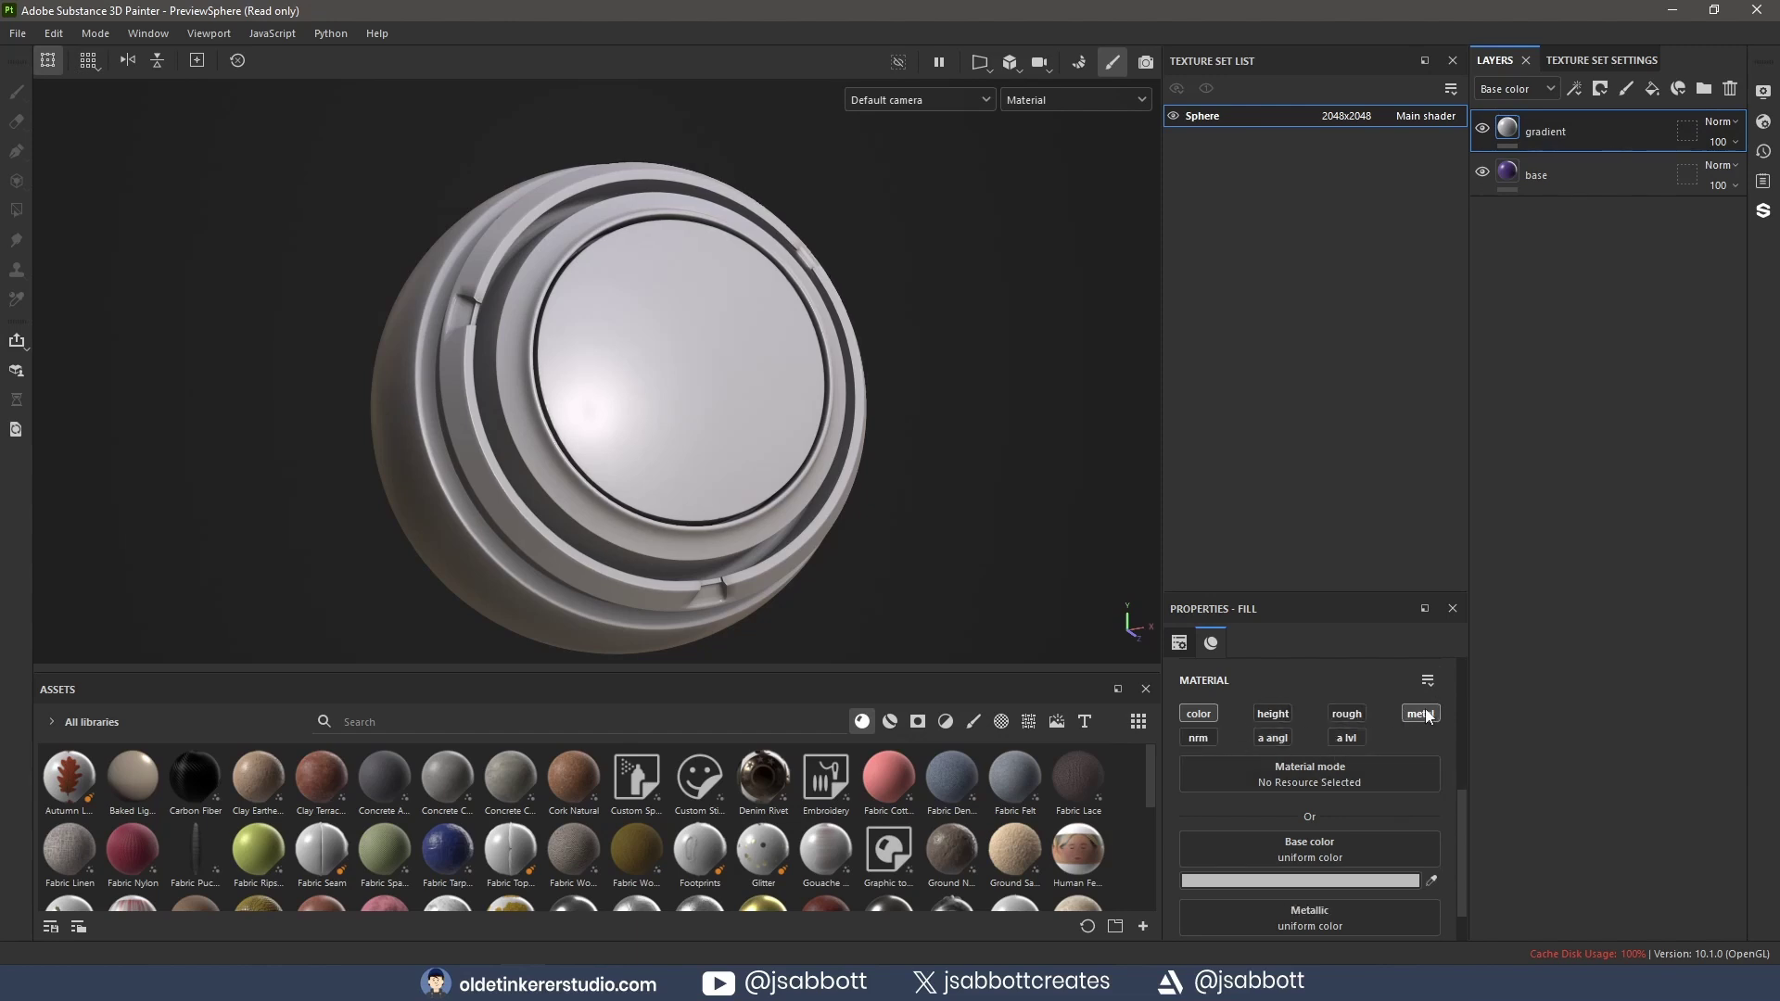
{"action": "left_click", "coordinate": [1273, 713]}
Step: Set the gradient layer's Base color to teal 468C89
{"action": "left_click", "coordinate": [1312, 882]}
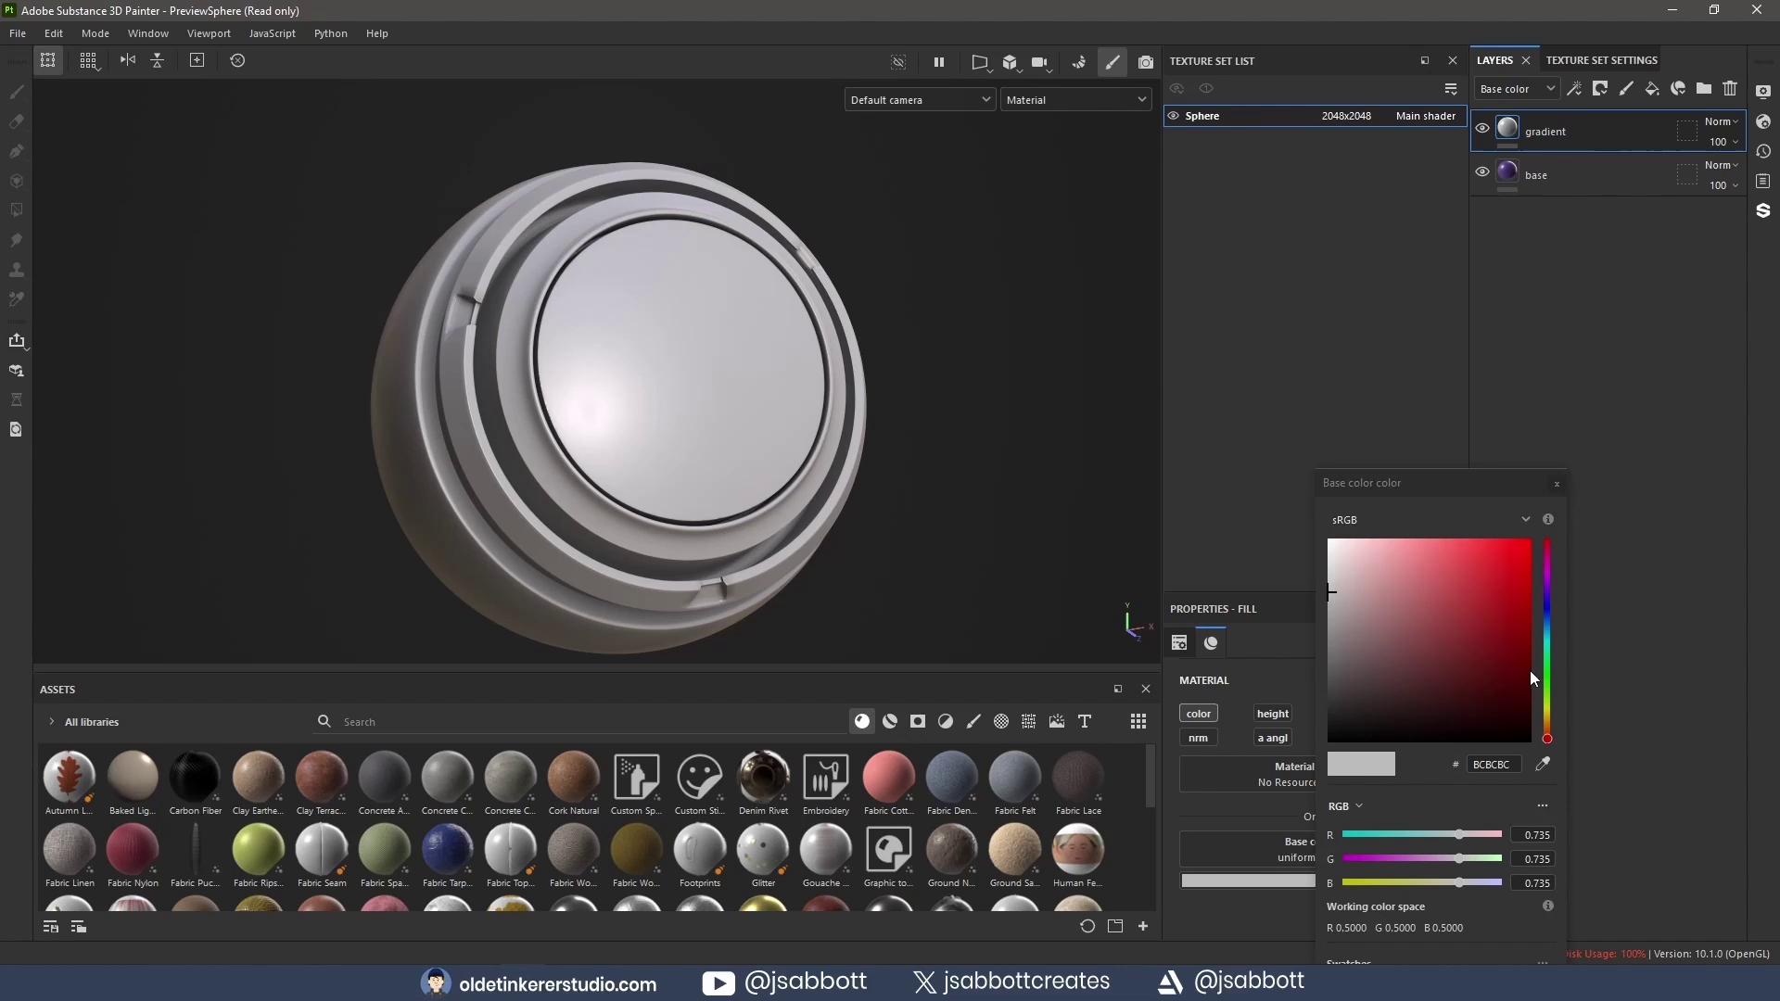
{"action": "left_click_drag", "start_coordinate": [1546, 739], "coordinate": [1554, 644]}
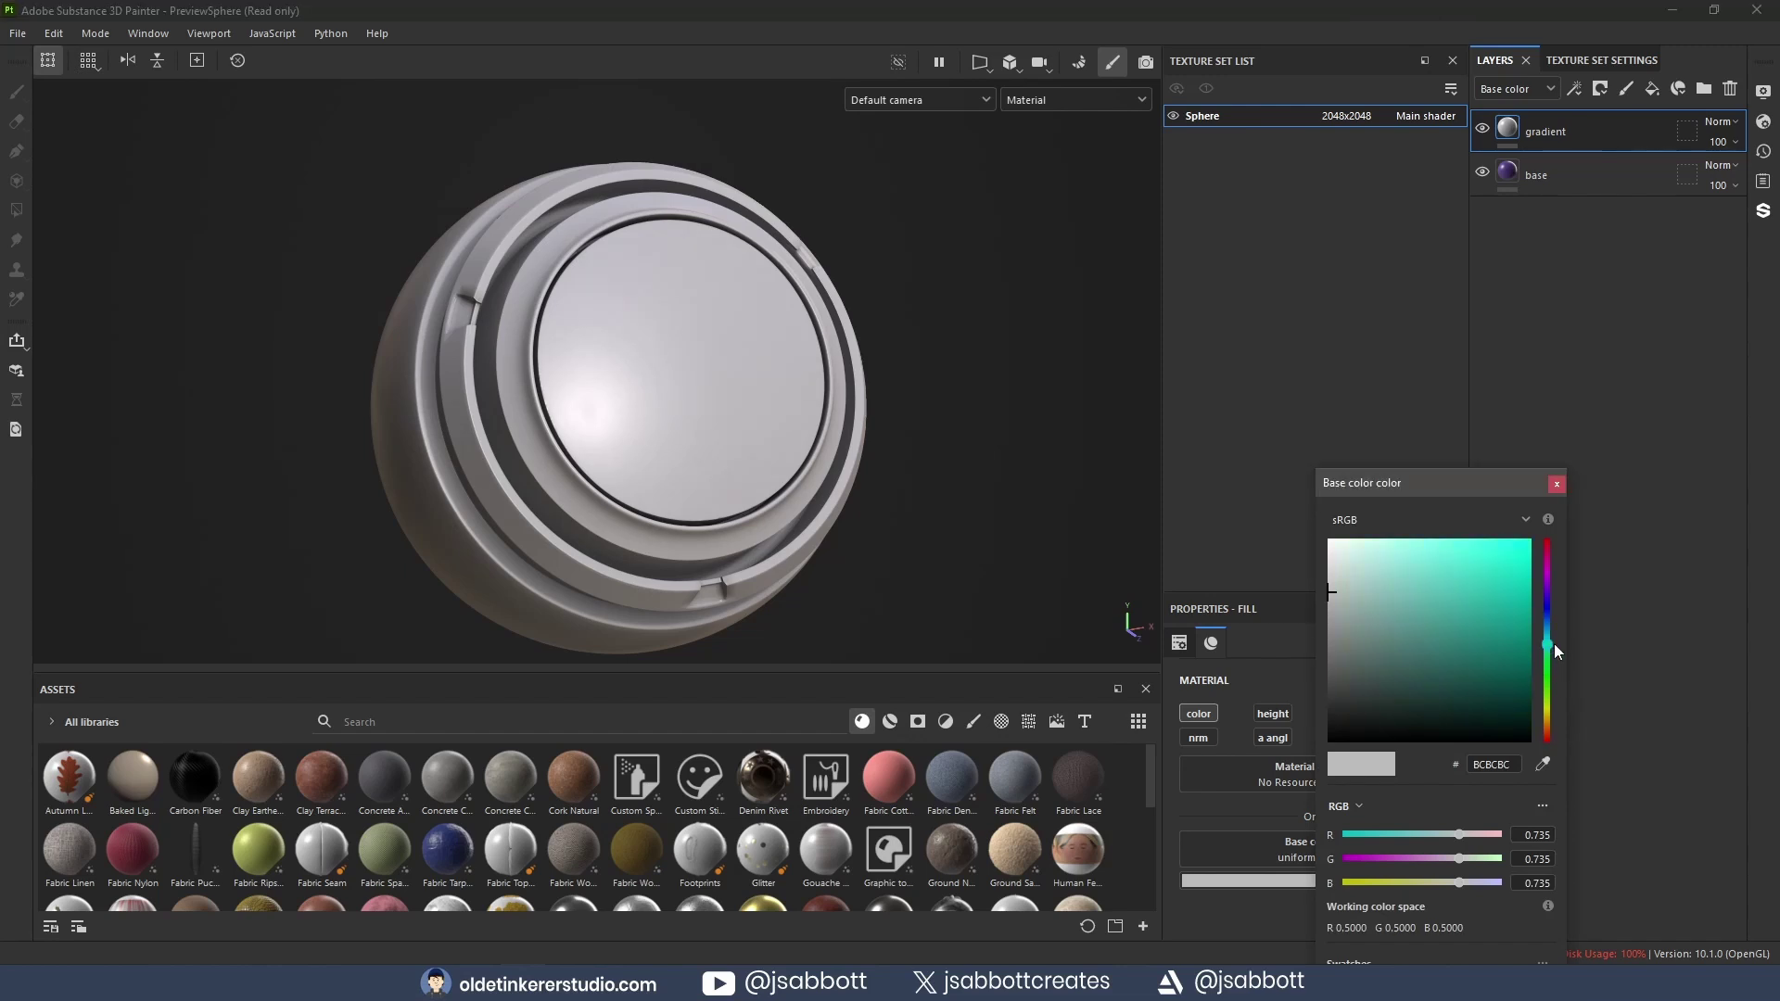
{"action": "left_click", "coordinate": [1429, 631]}
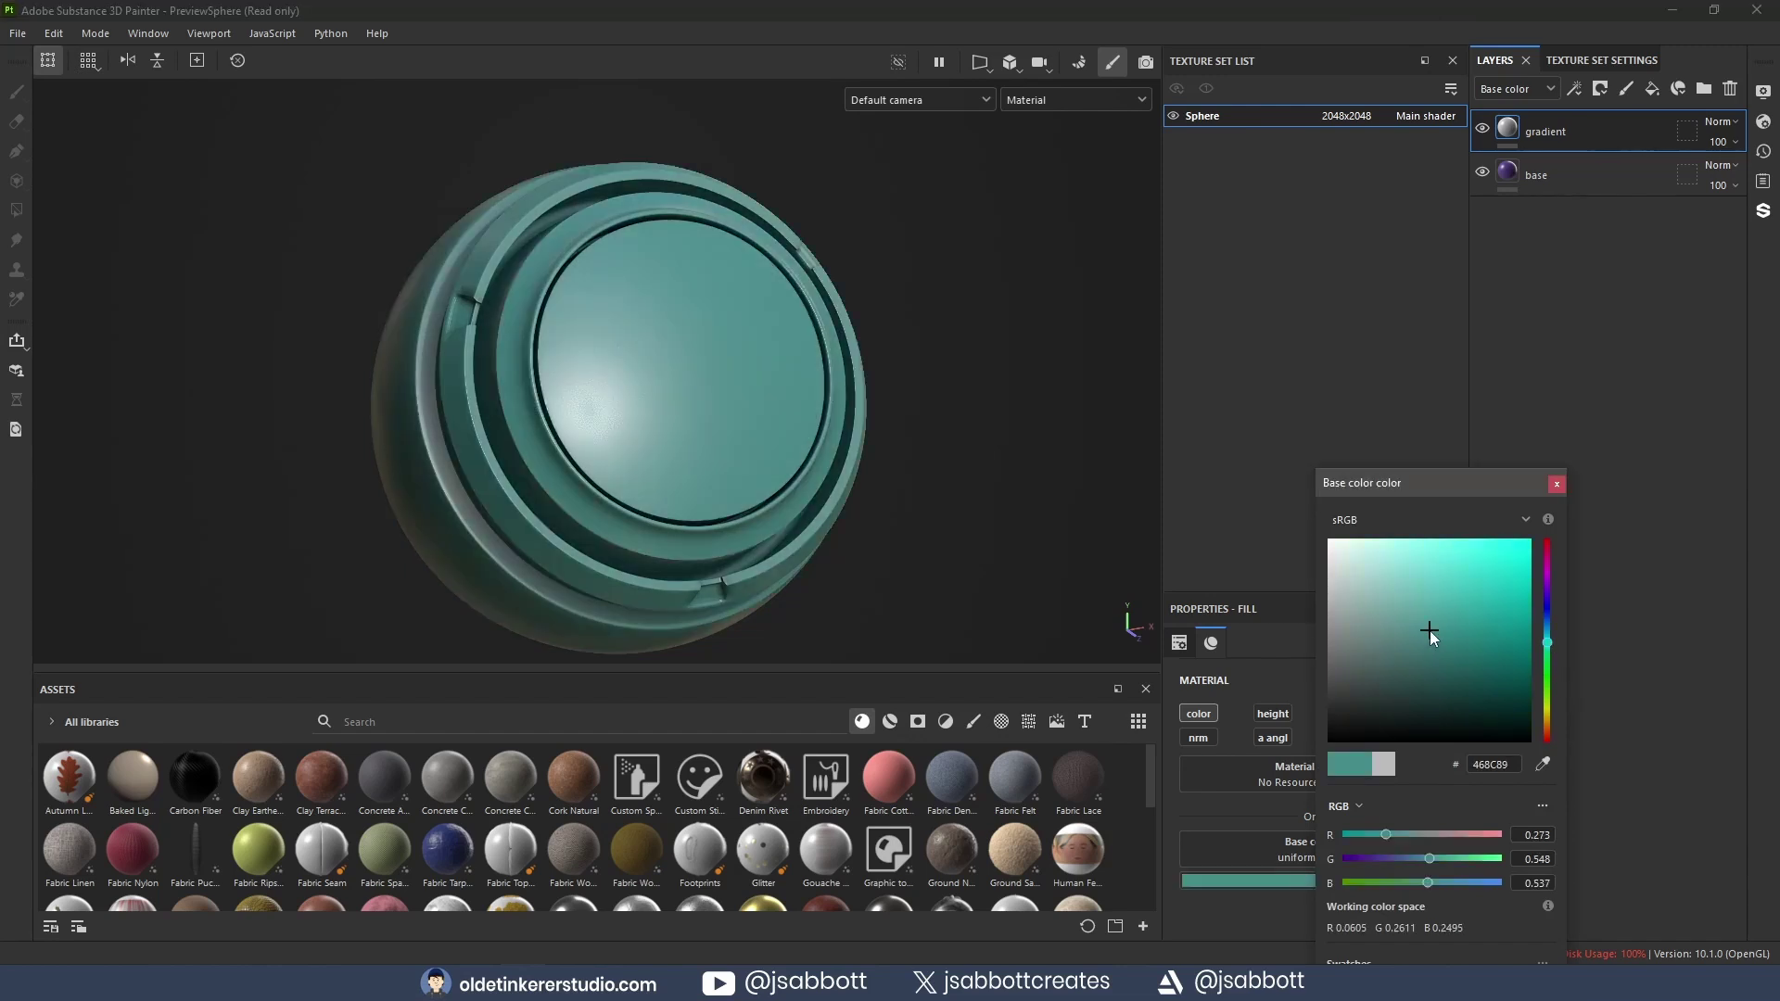
{"action": "left_click", "coordinate": [1563, 482]}
Step: Give the gradient layer a black mask with a generator and browse the generator list
{"action": "right_click", "coordinate": [1586, 130]}
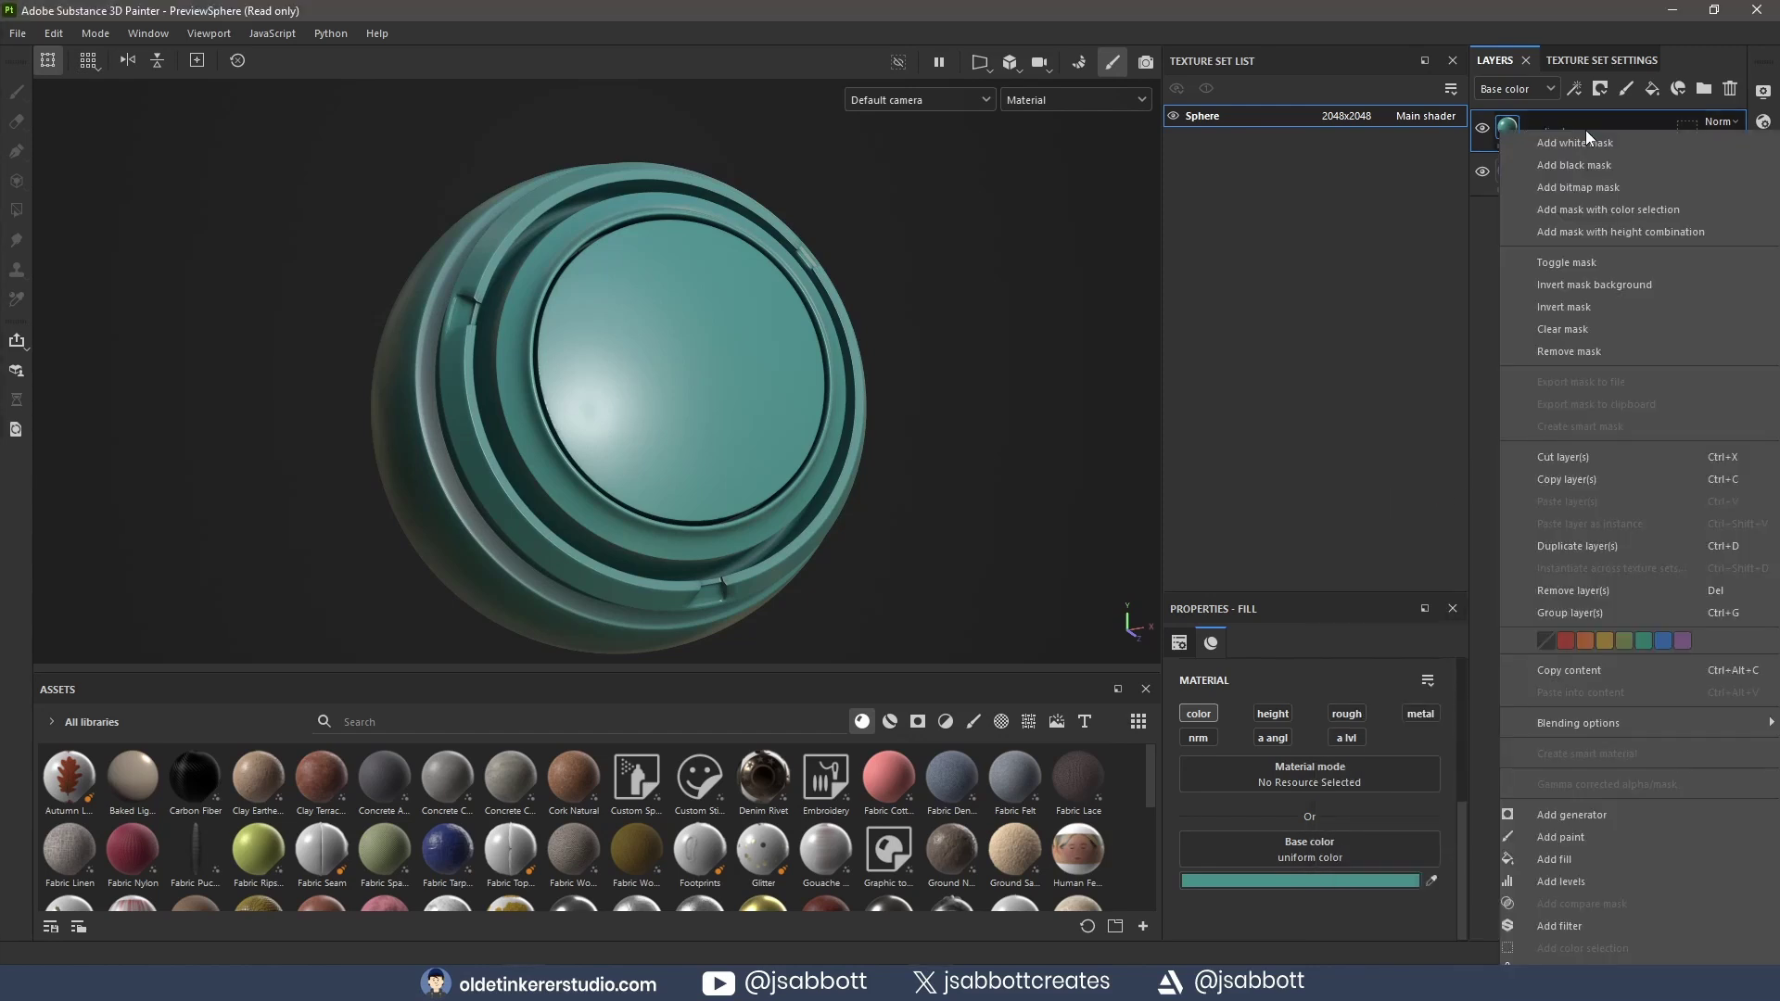
{"action": "left_click", "coordinate": [1585, 168]}
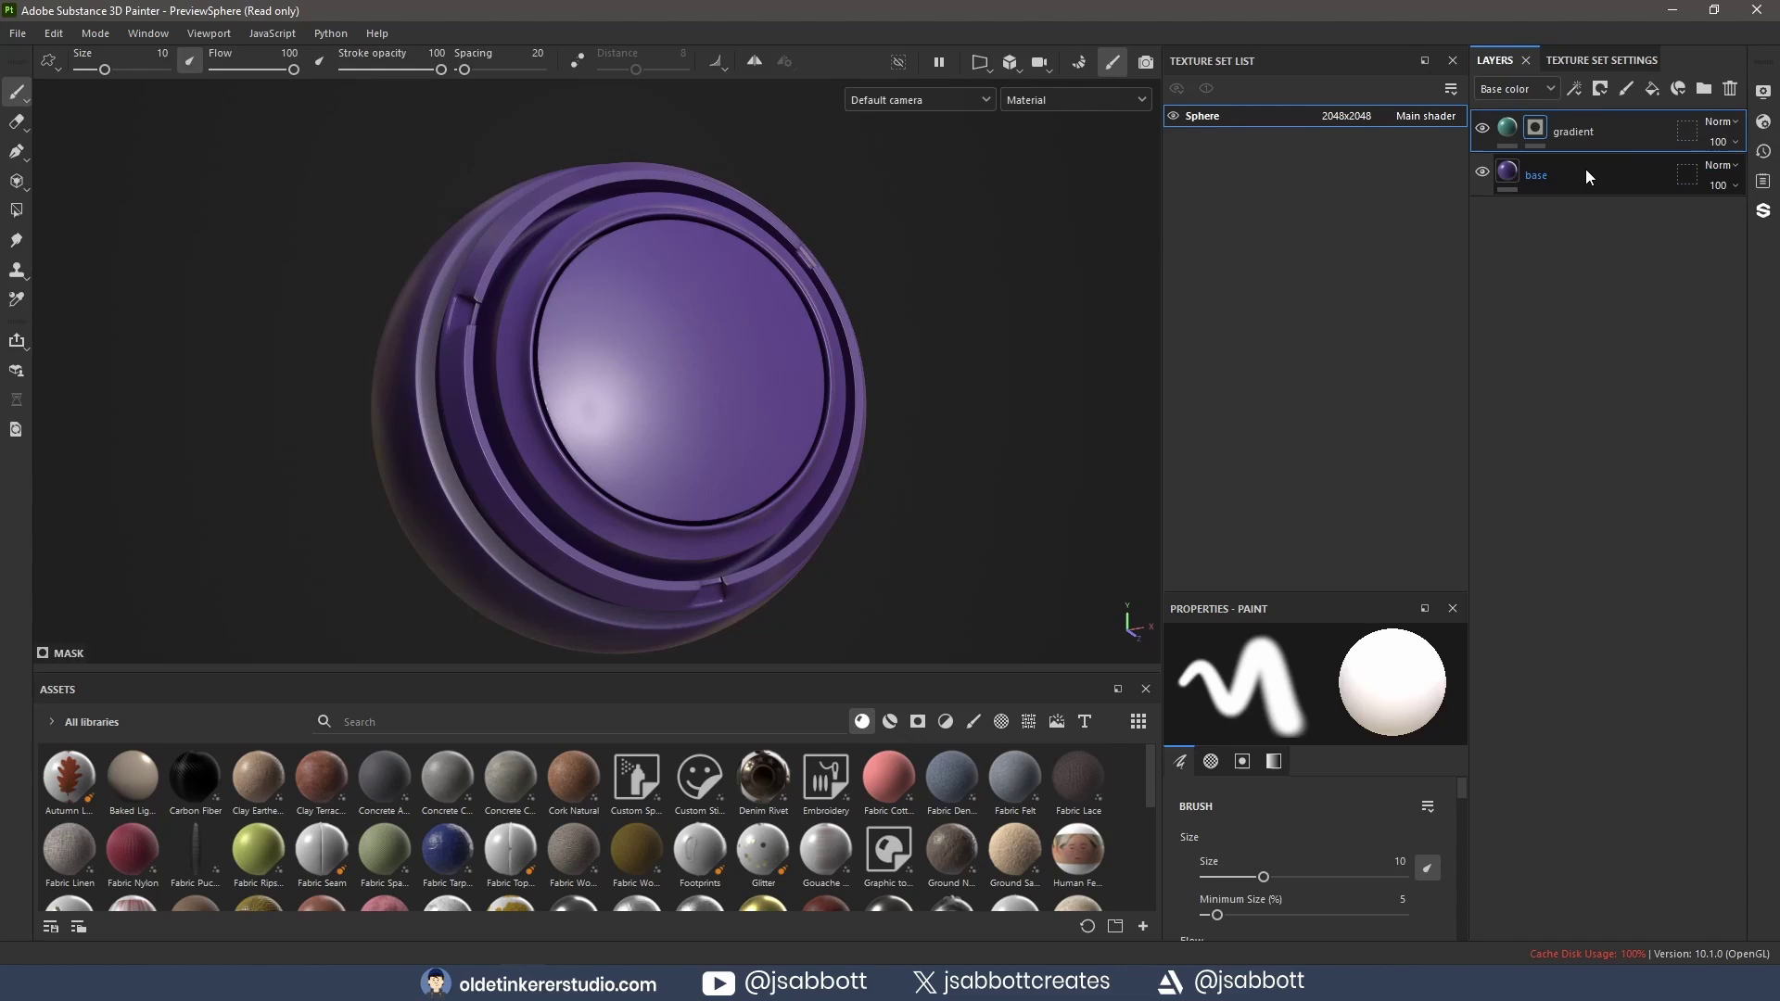
{"action": "right_click", "coordinate": [1533, 131]}
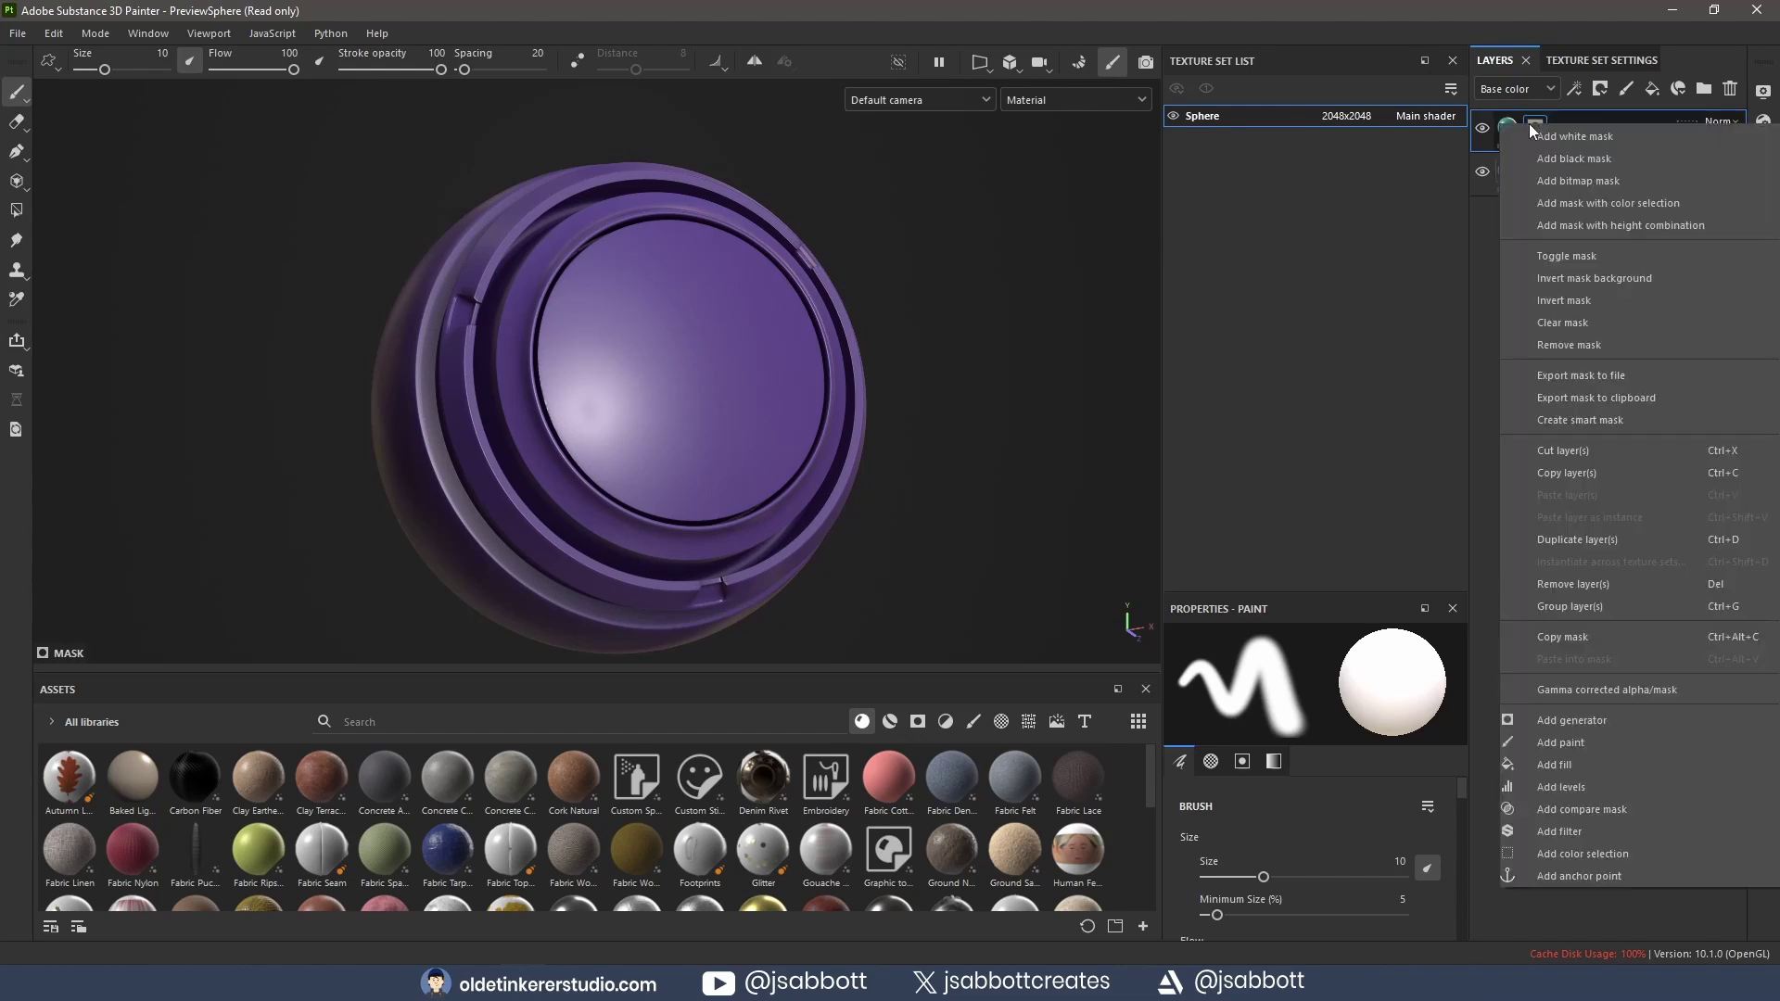
{"action": "left_click", "coordinate": [1582, 720]}
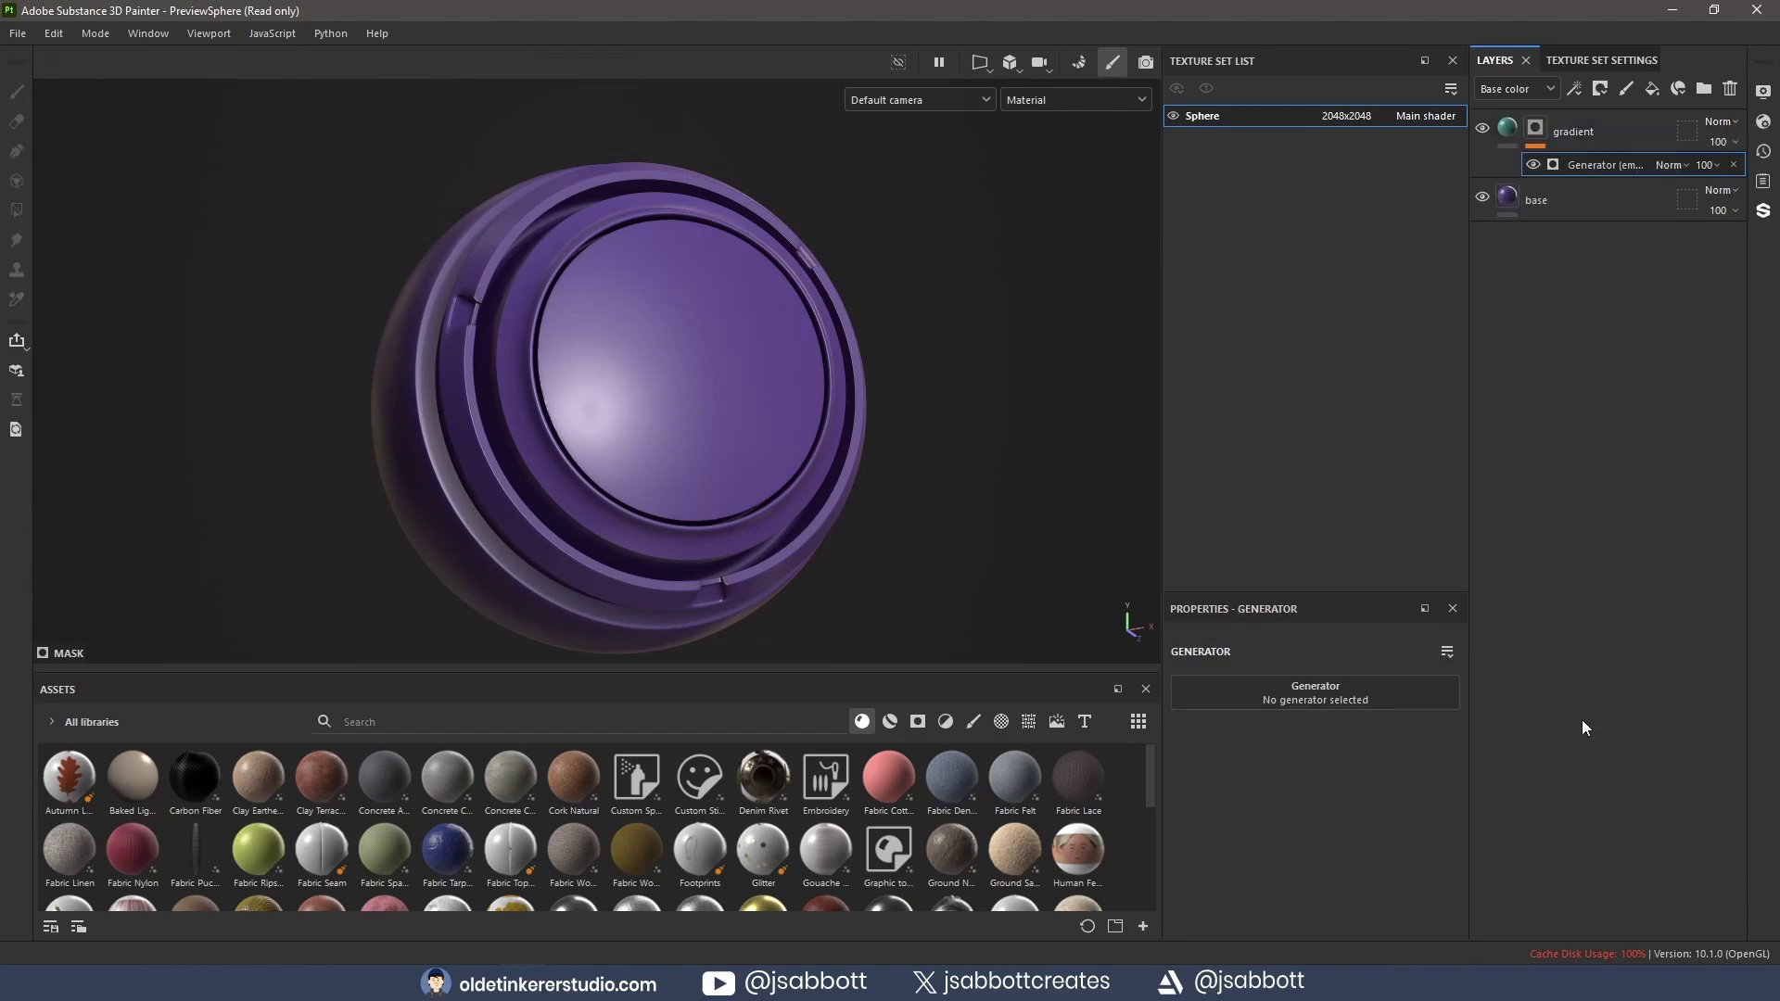
{"action": "left_click", "coordinate": [1333, 693]}
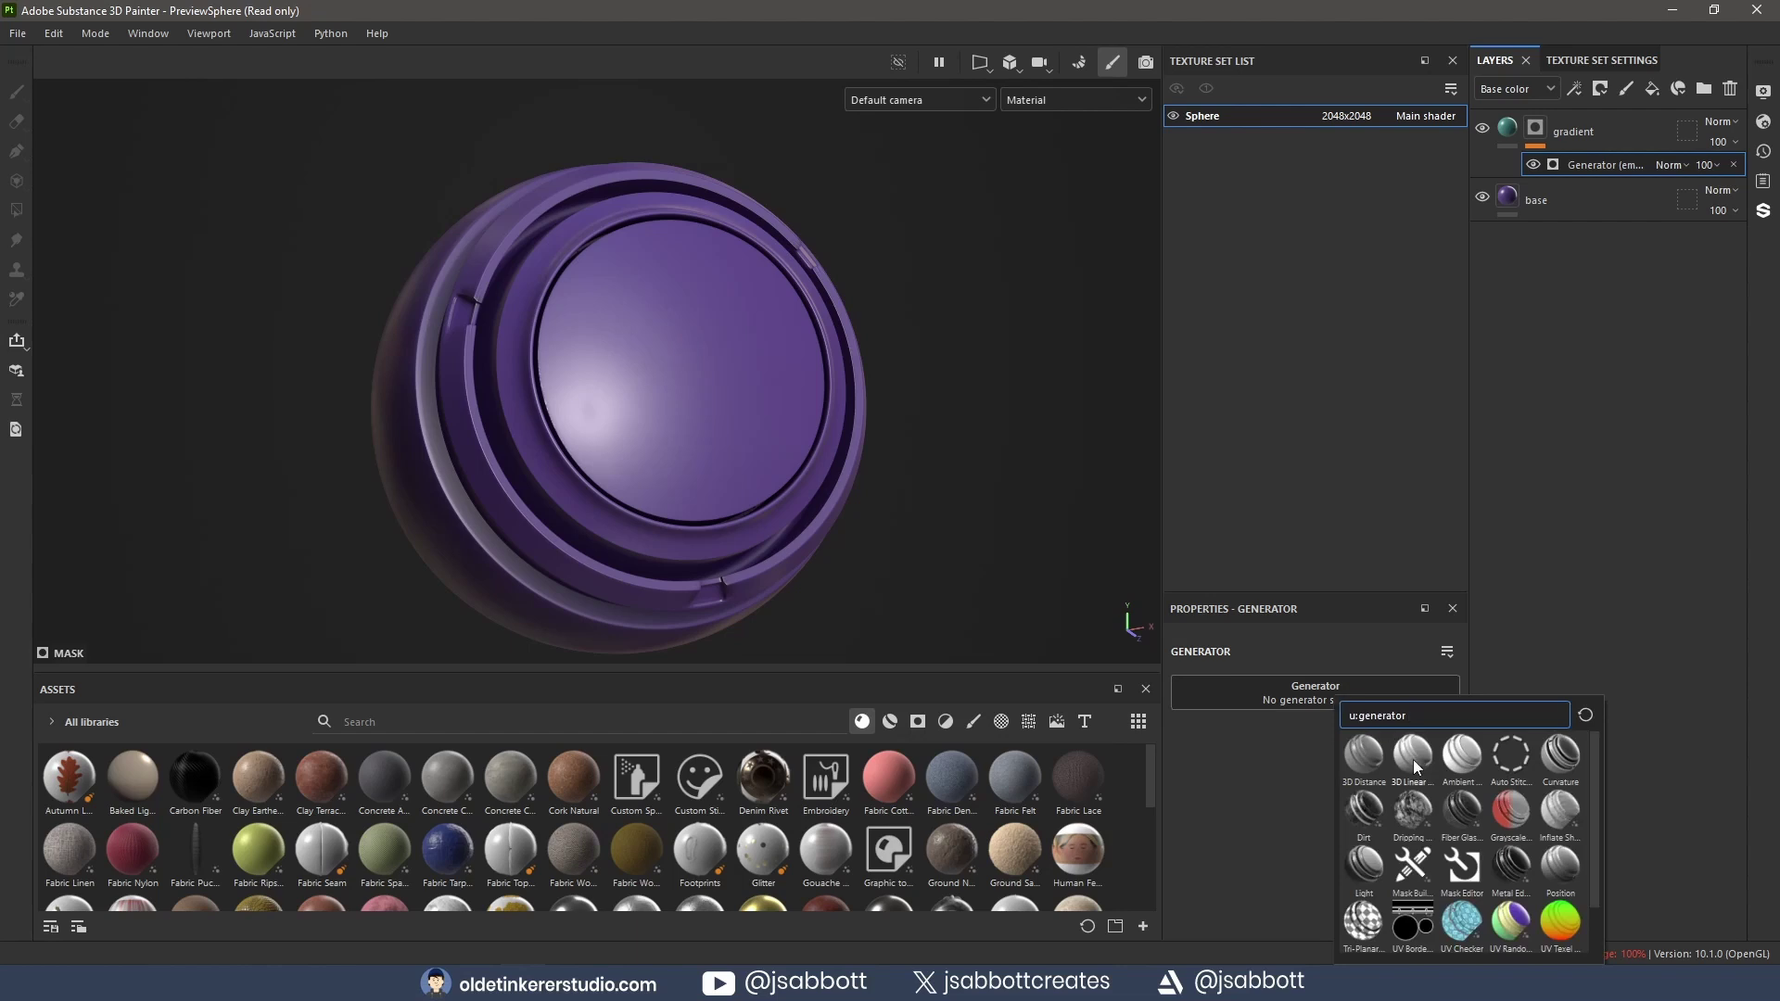
{"action": "mouse_move", "coordinate": [1413, 760]}
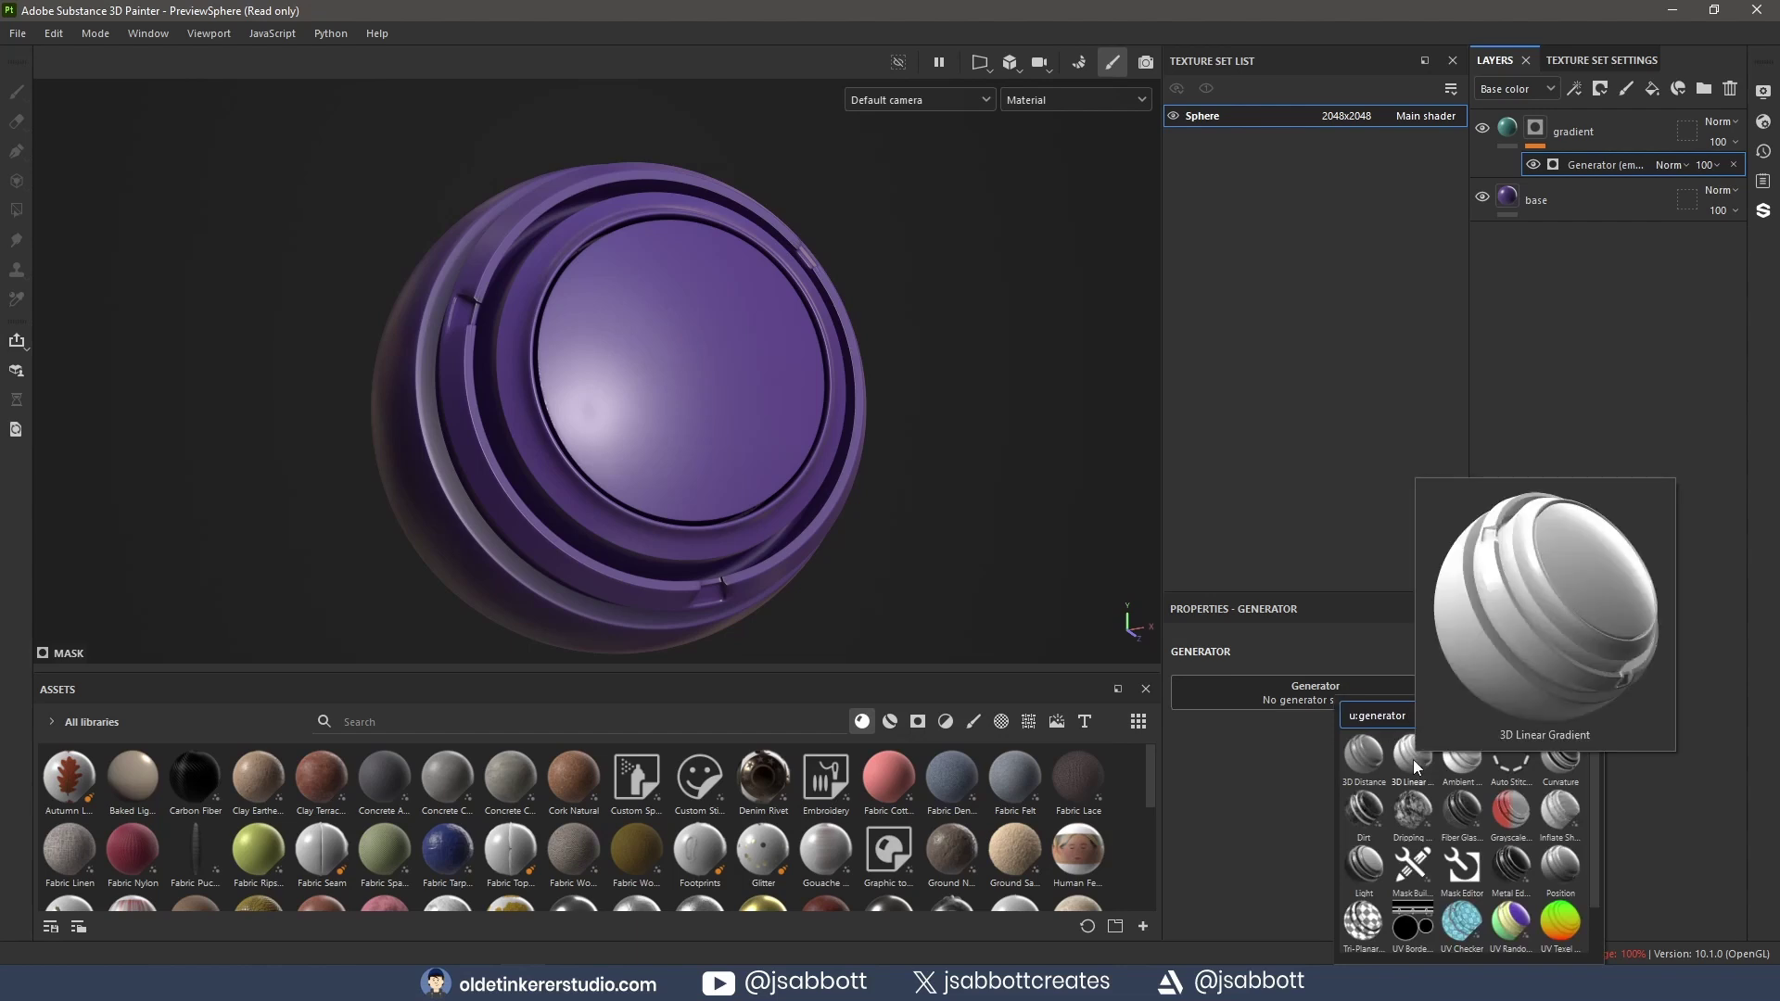
Step: Use the 3D Linear Gradient generator with Balance 0.28 and Contrast 1
{"action": "left_click", "coordinate": [1413, 760]}
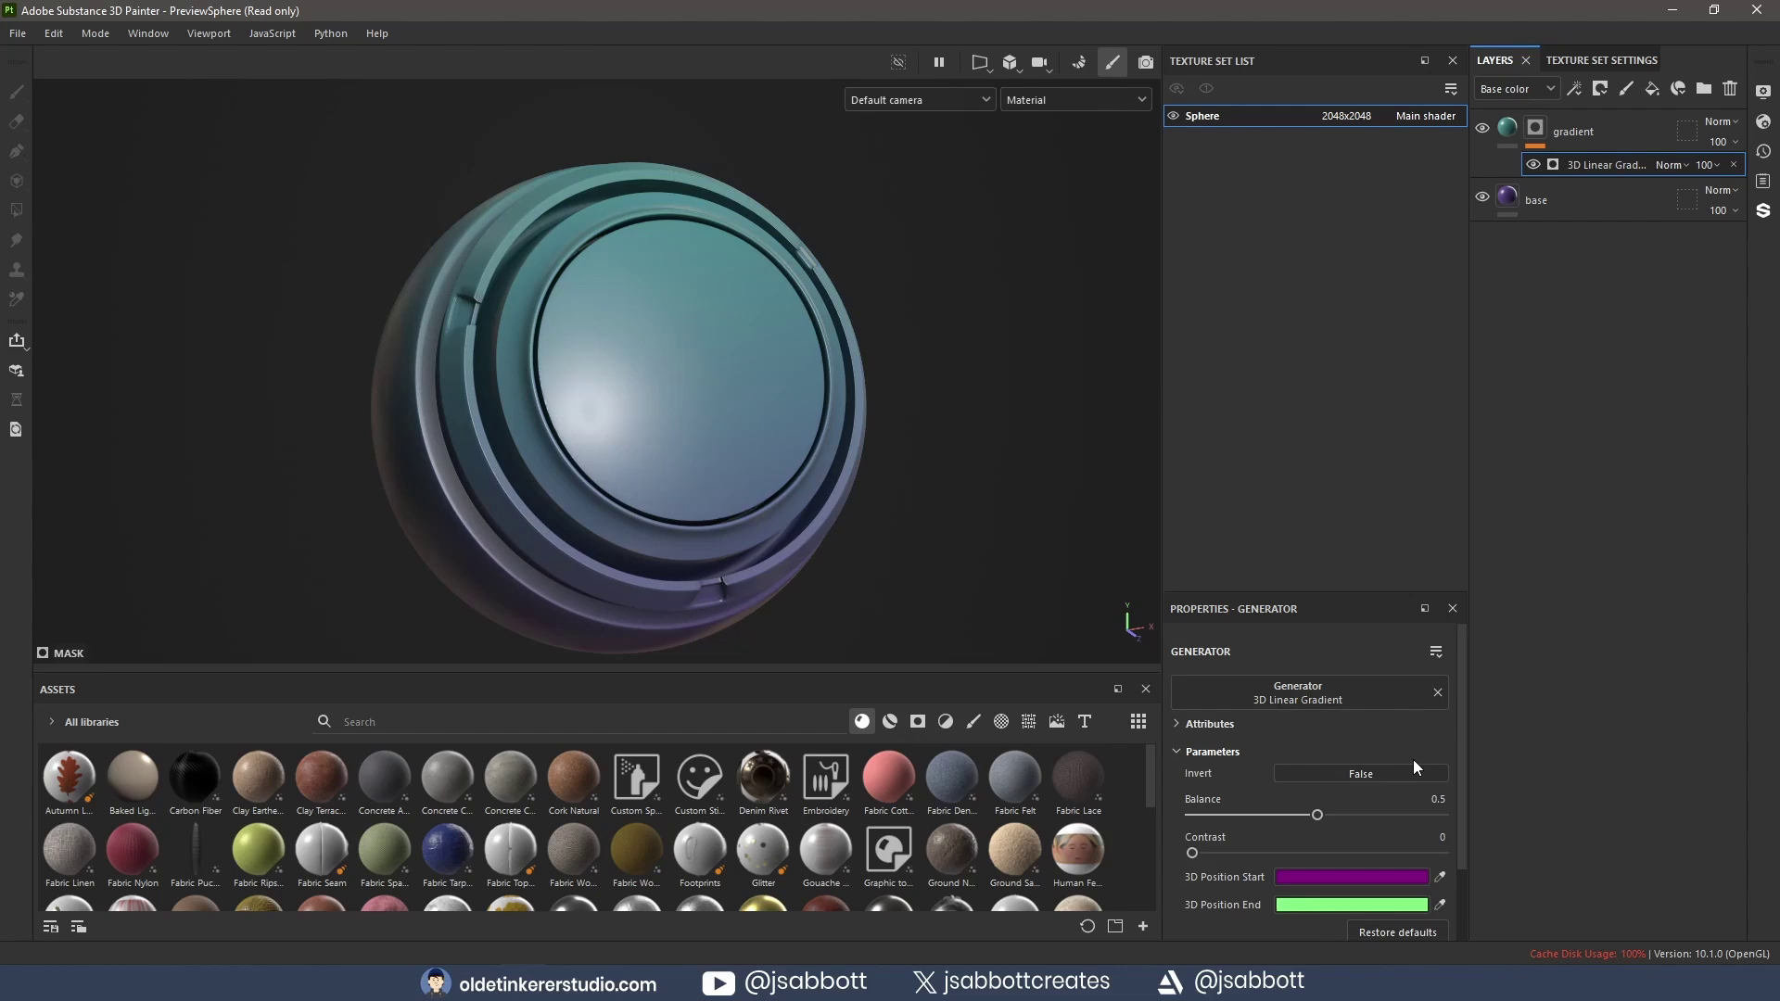
{"action": "left_click_drag", "start_coordinate": [921, 500], "coordinate": [974, 520], "text": "alt"}
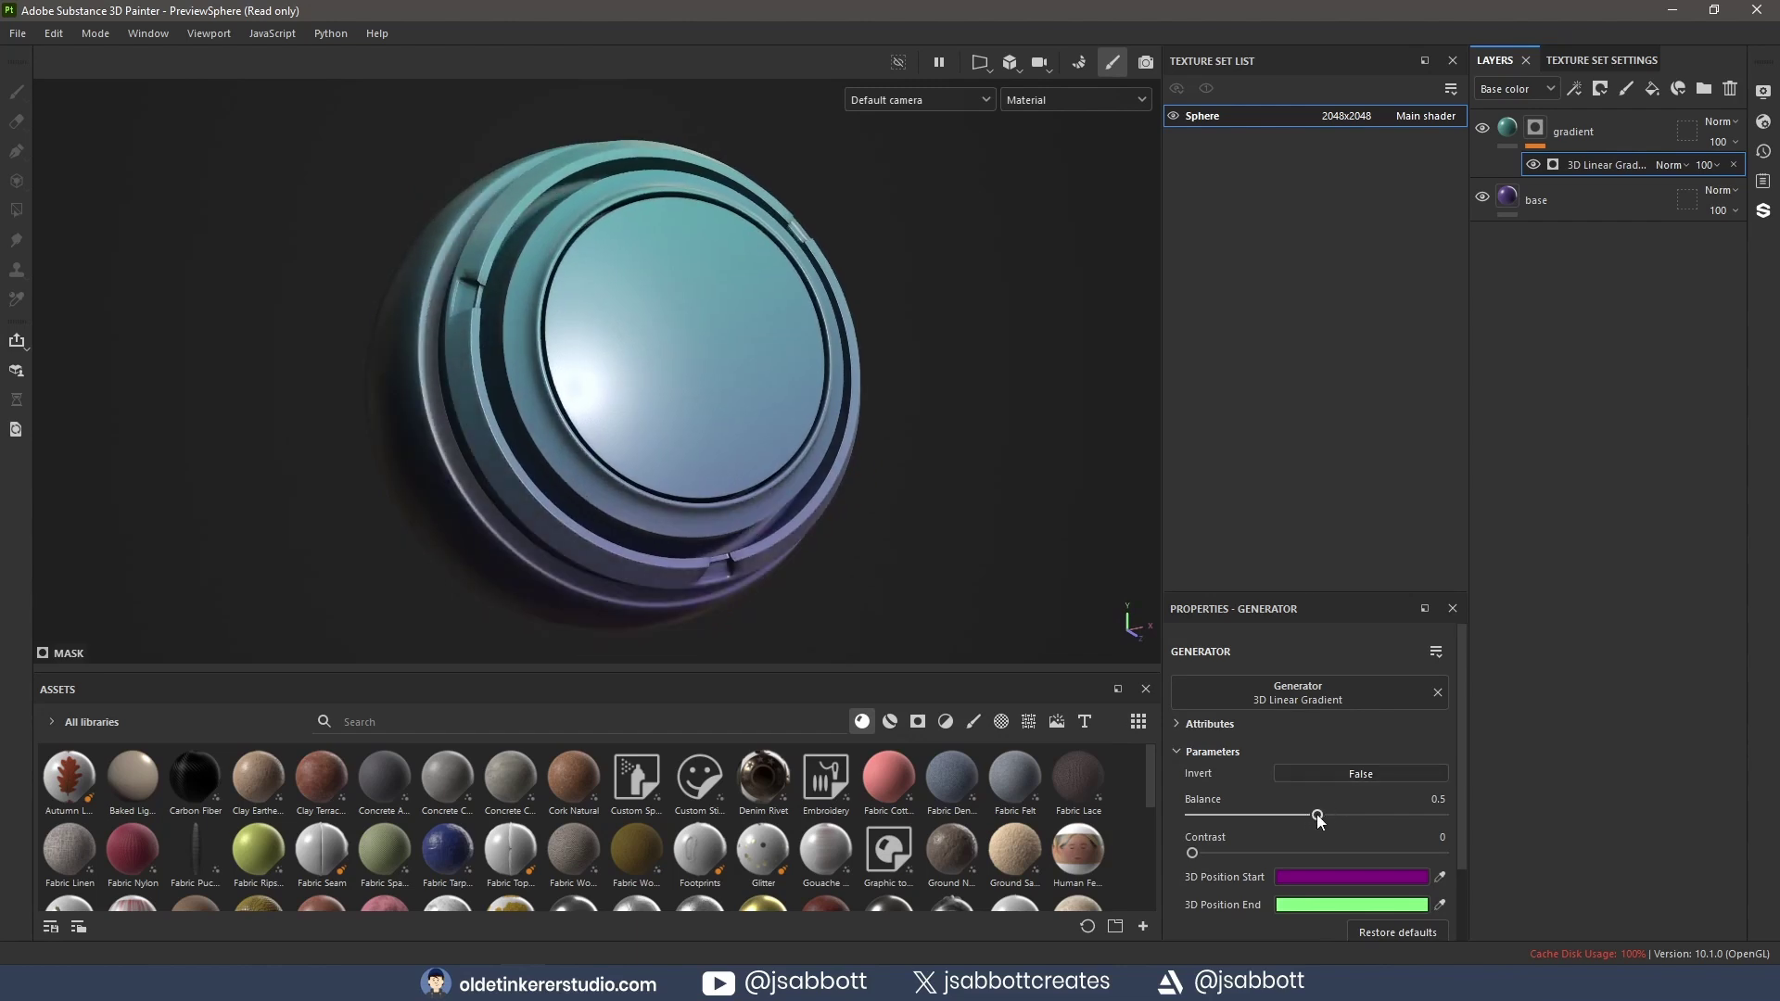
{"action": "left_click_drag", "start_coordinate": [1318, 819], "coordinate": [1466, 847]}
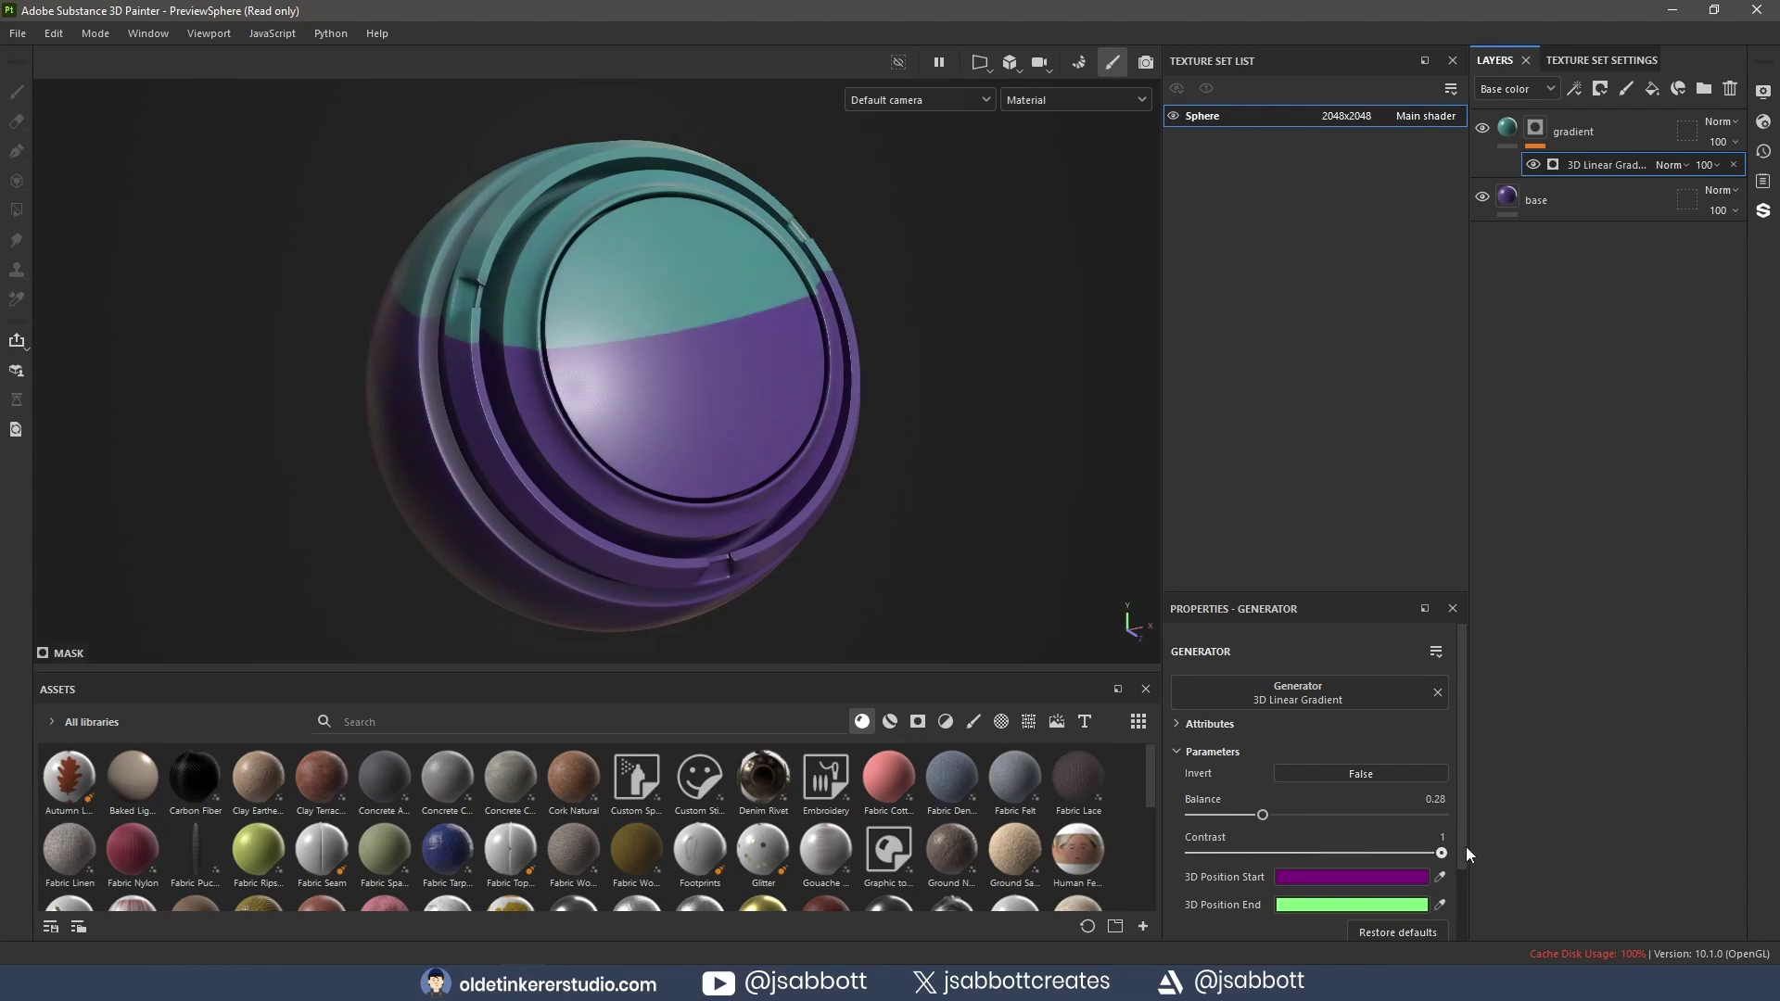
Step: Show the Position map and pick the gradient's start and end points on the sphere
{"action": "left_click", "coordinate": [1049, 100]}
{"action": "scroll", "coordinate": [1057, 195], "scroll_direction": "down", "scroll_amount": 10}
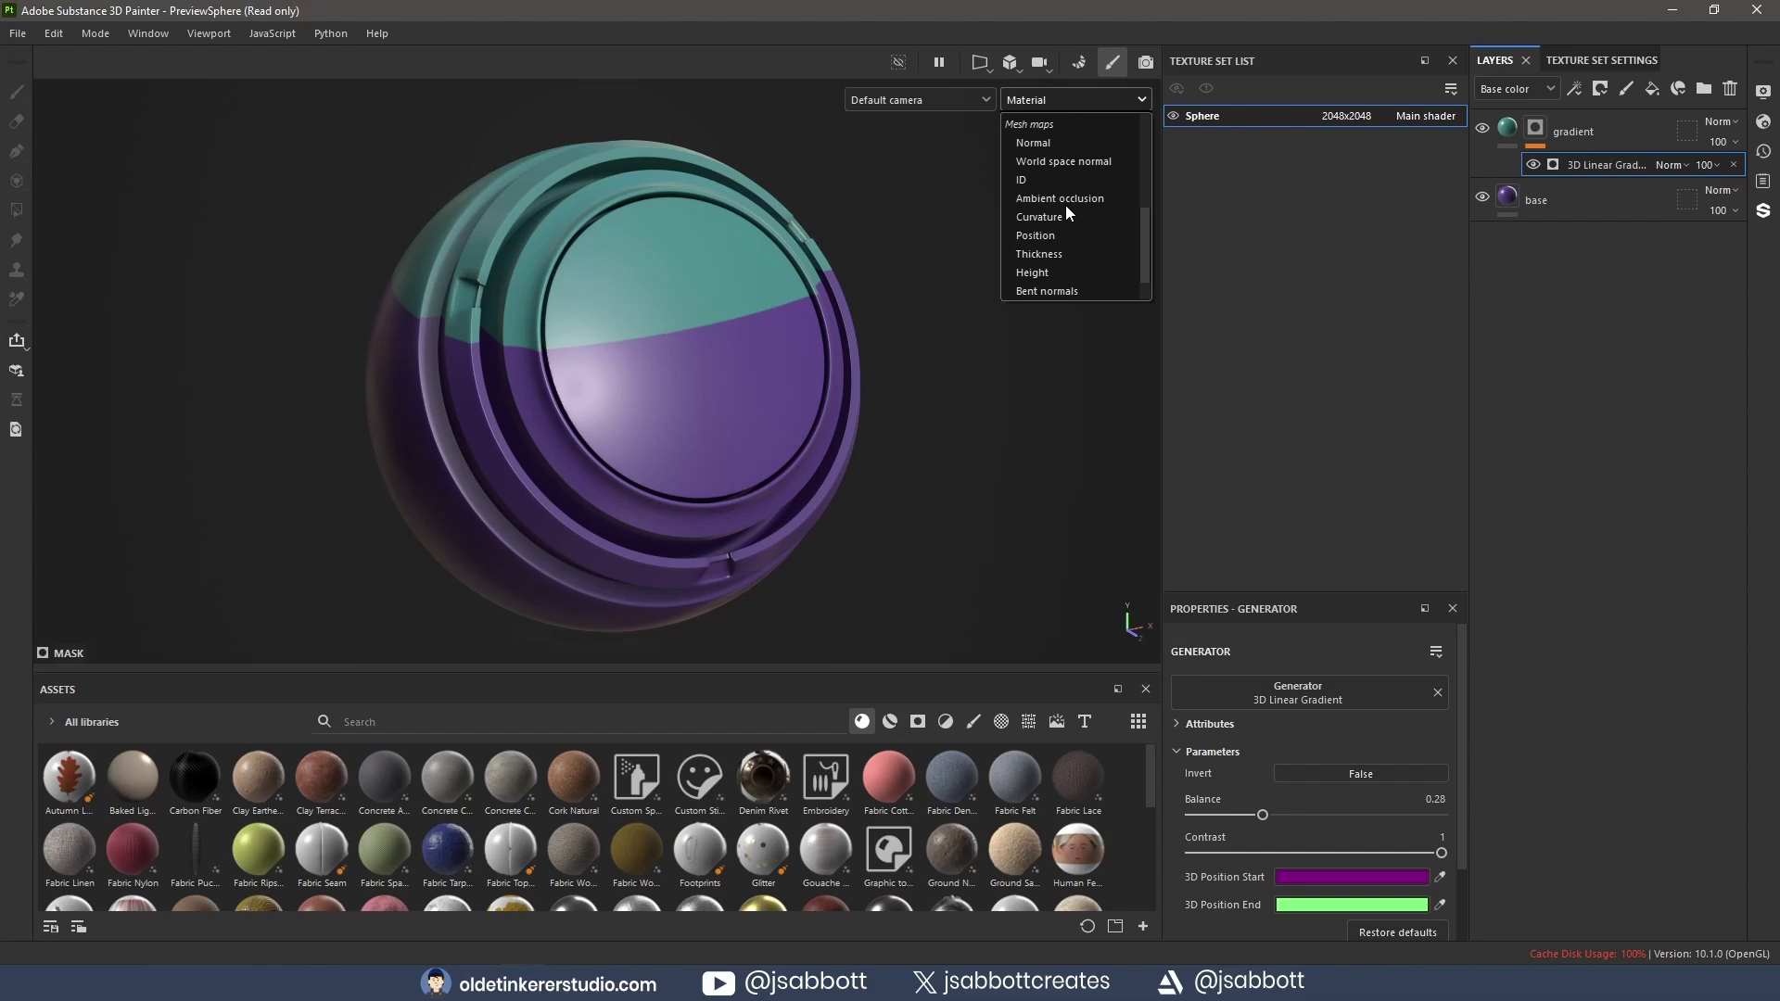
{"action": "left_click", "coordinate": [1049, 232]}
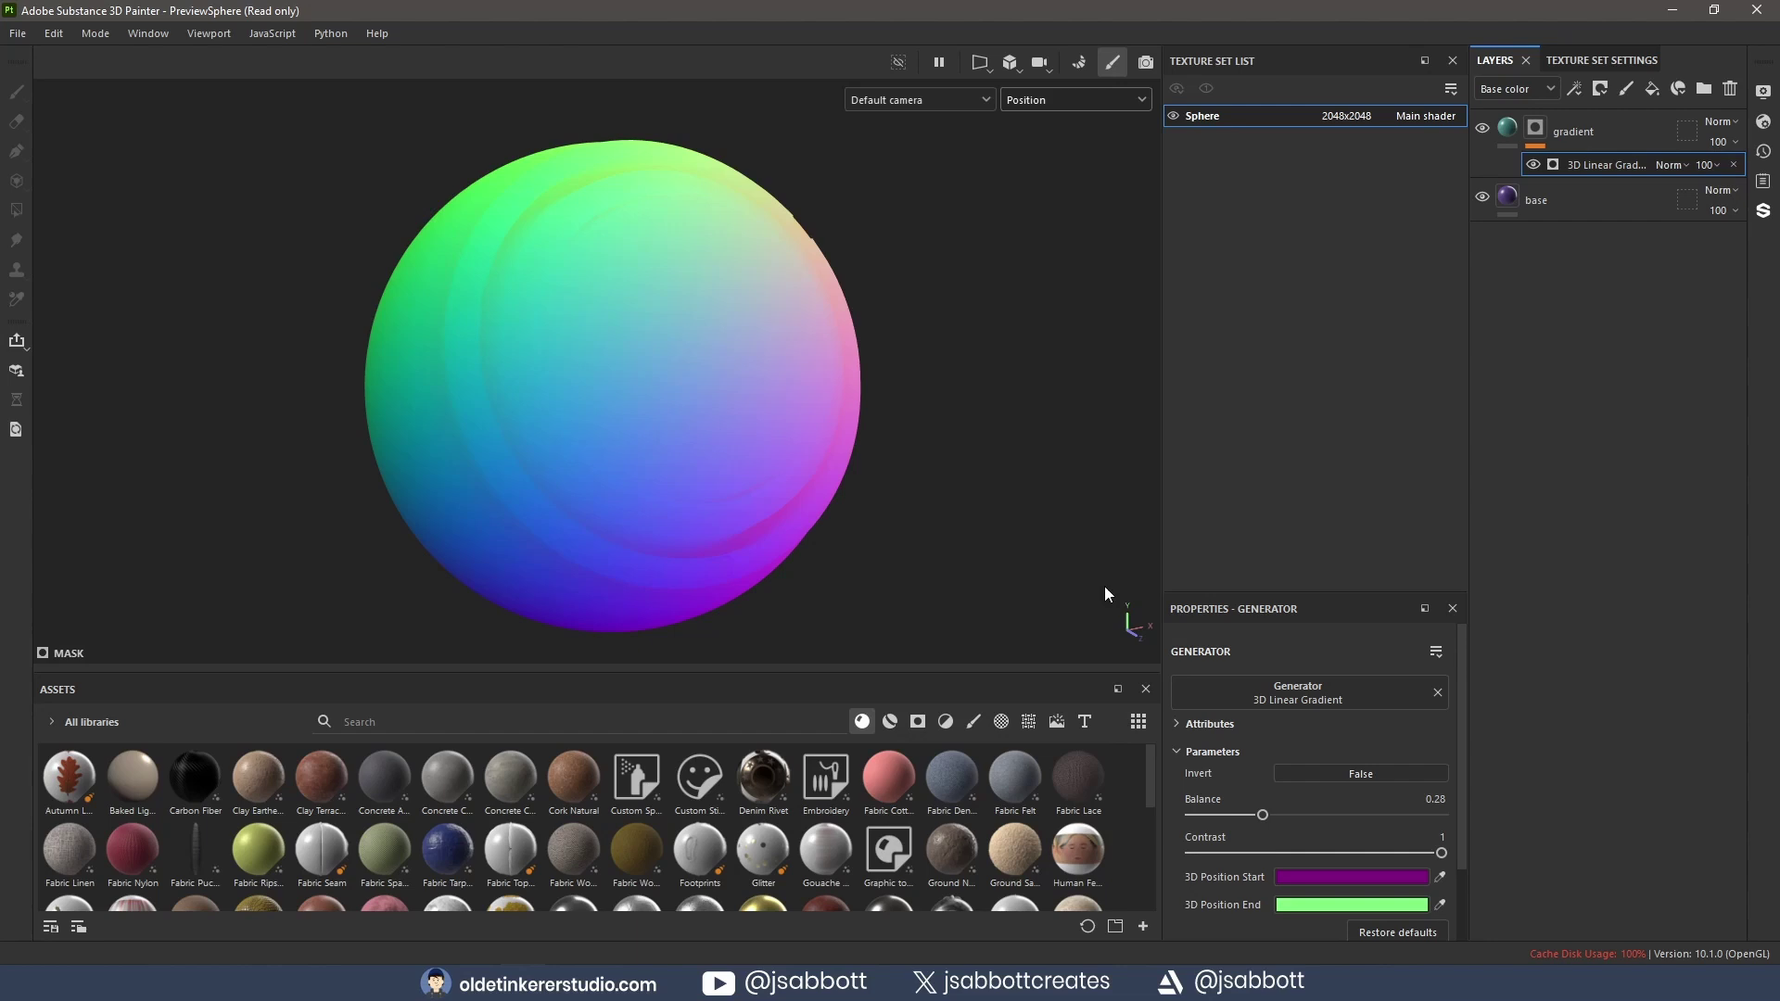
{"action": "left_click", "coordinate": [1440, 877]}
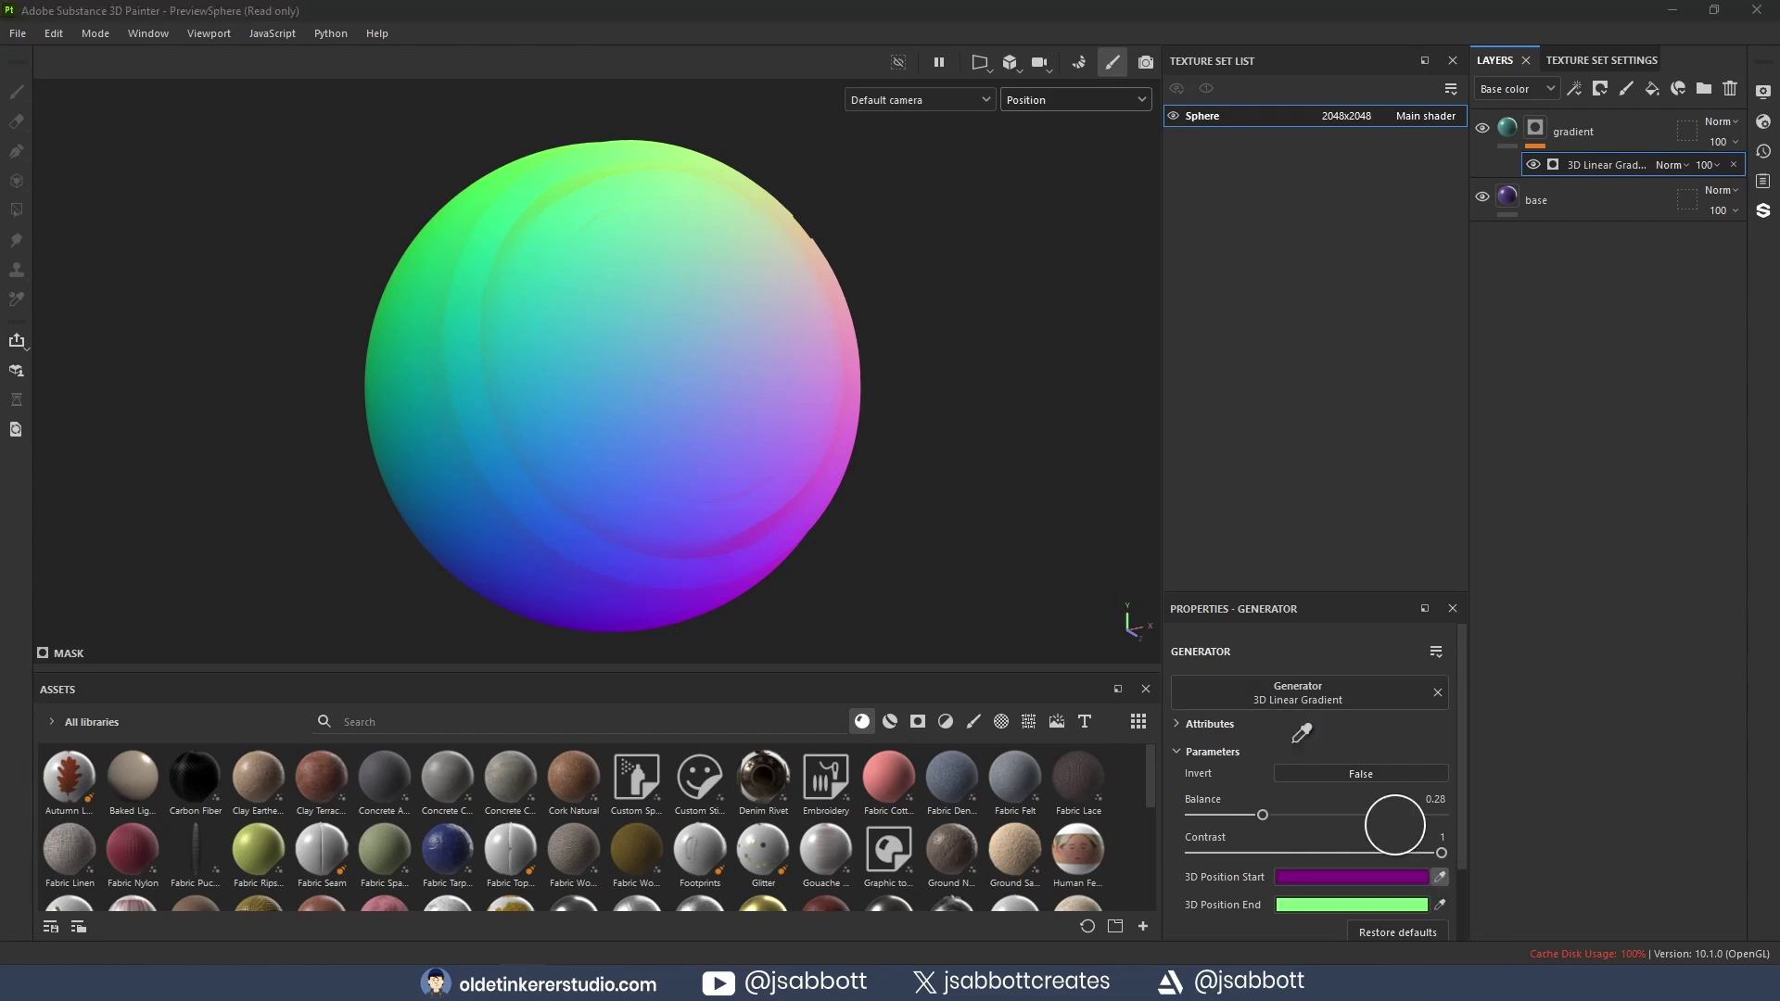
{"action": "left_click", "coordinate": [545, 177]}
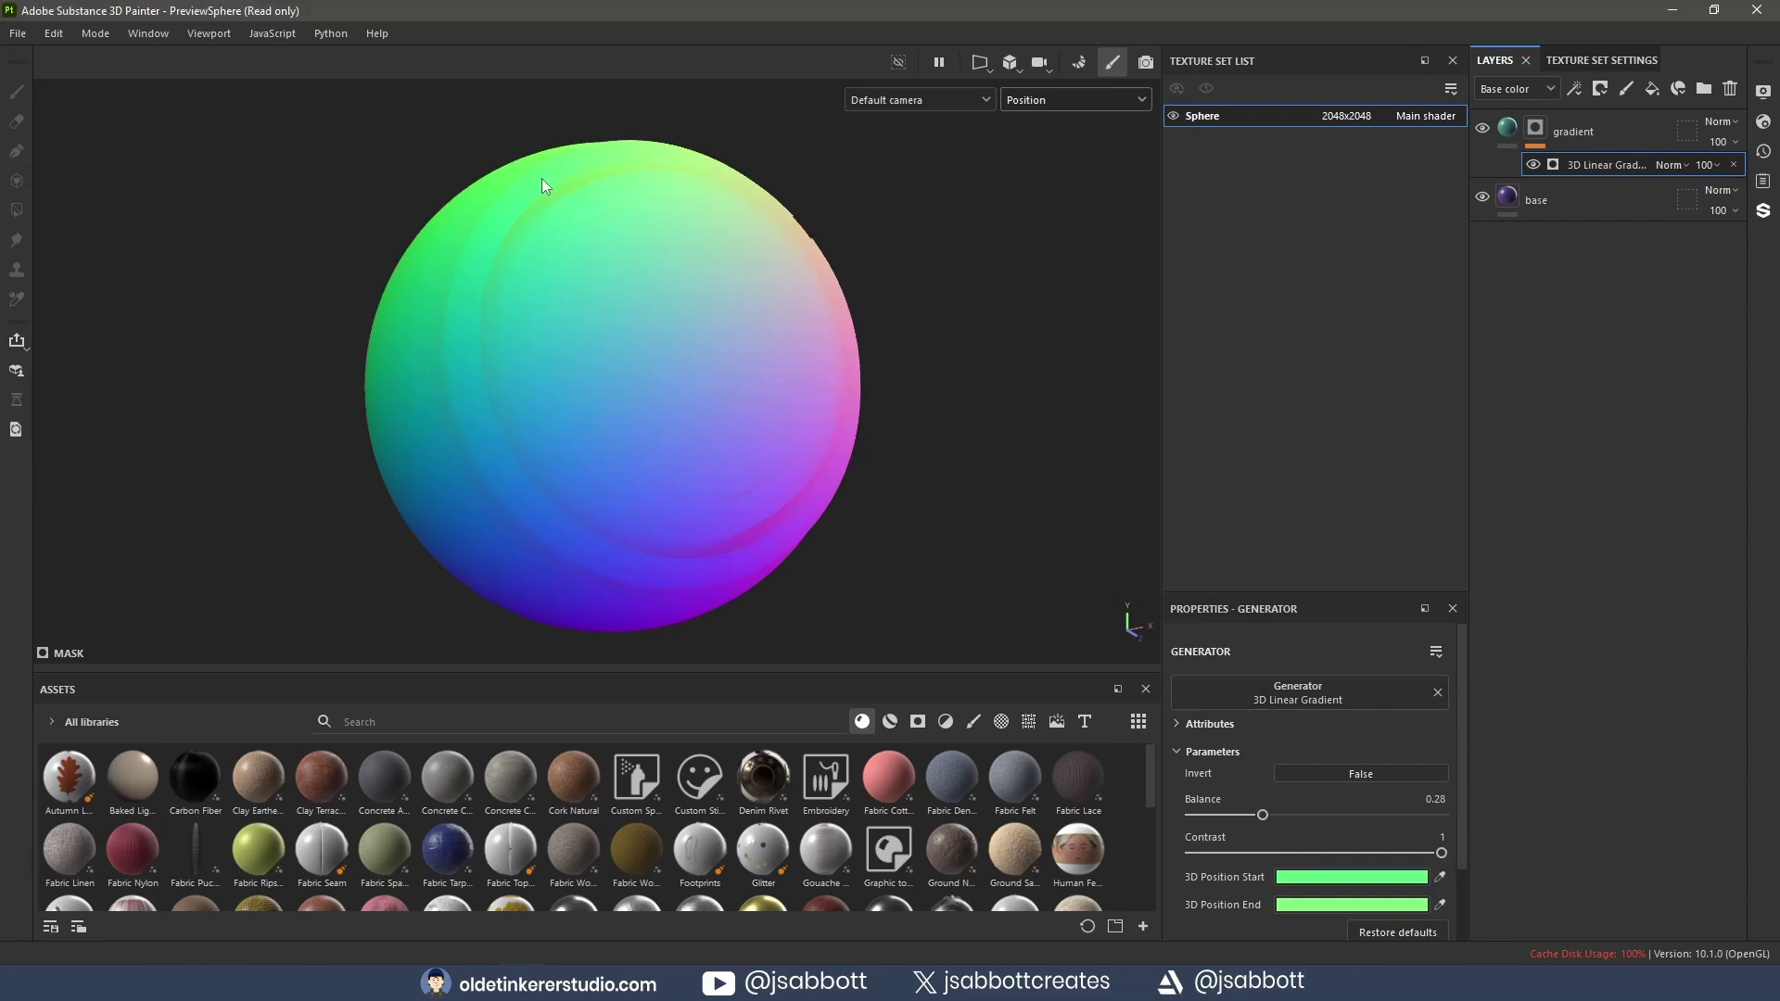
{"action": "left_click", "coordinate": [1440, 905]}
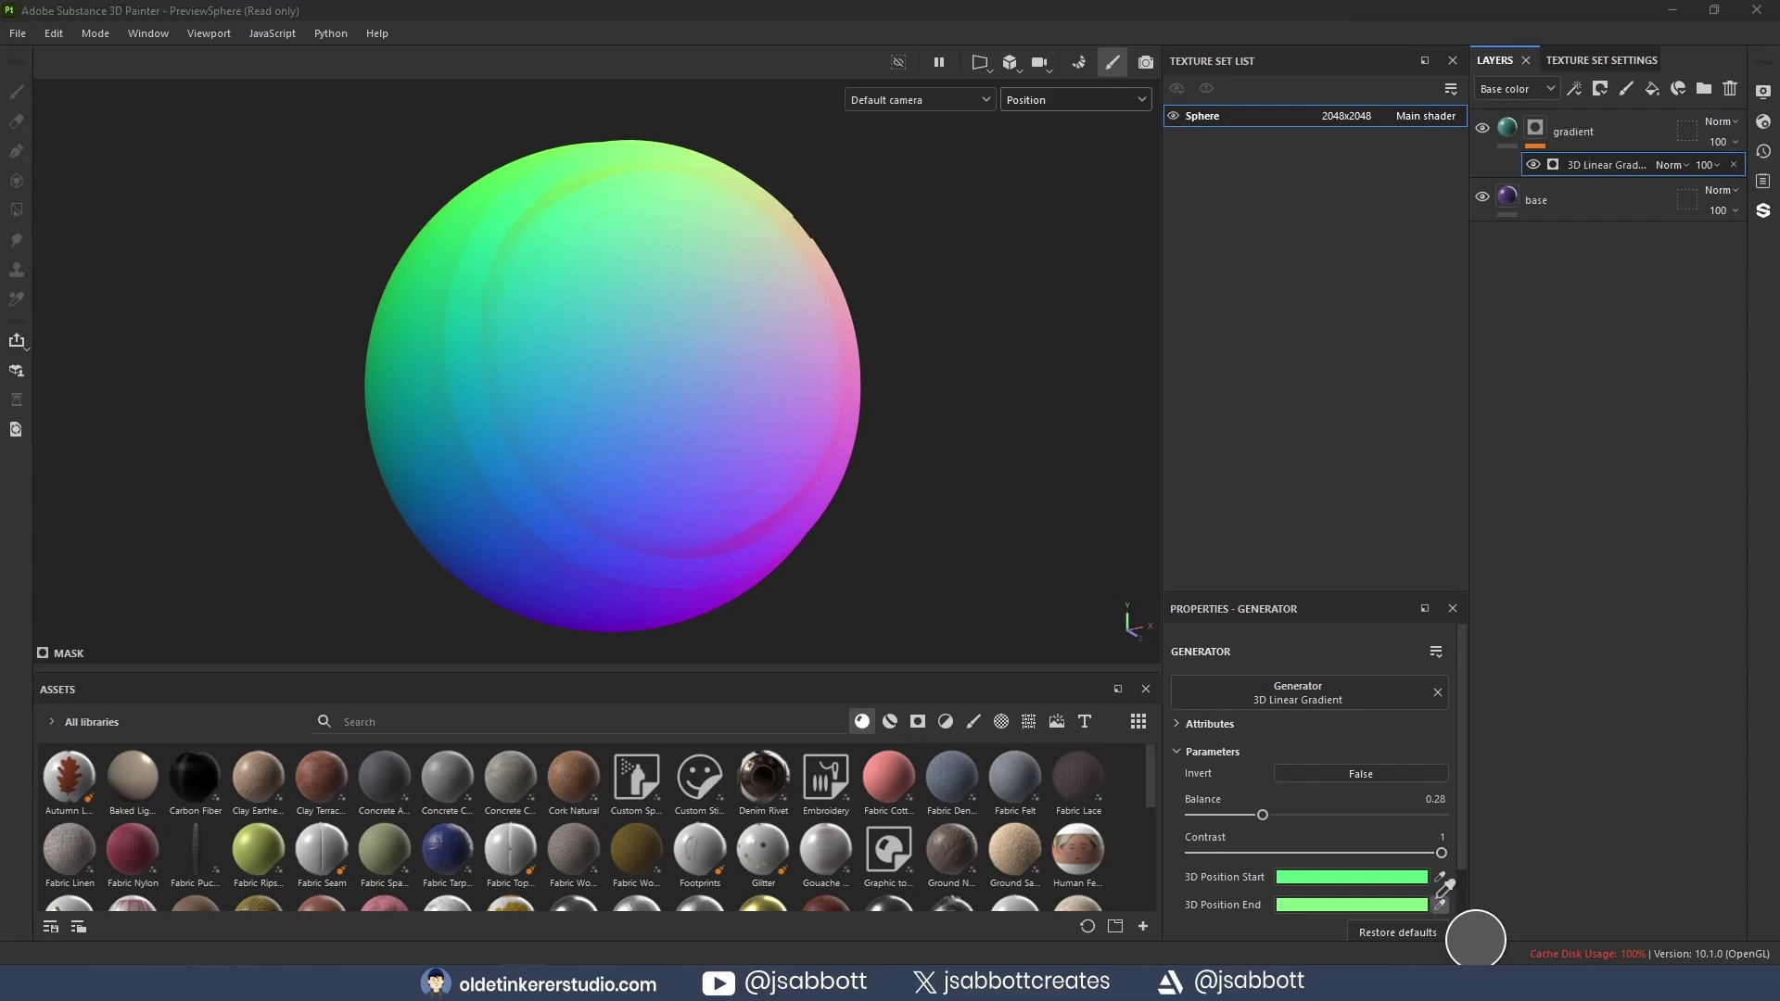
{"action": "left_click", "coordinate": [697, 605]}
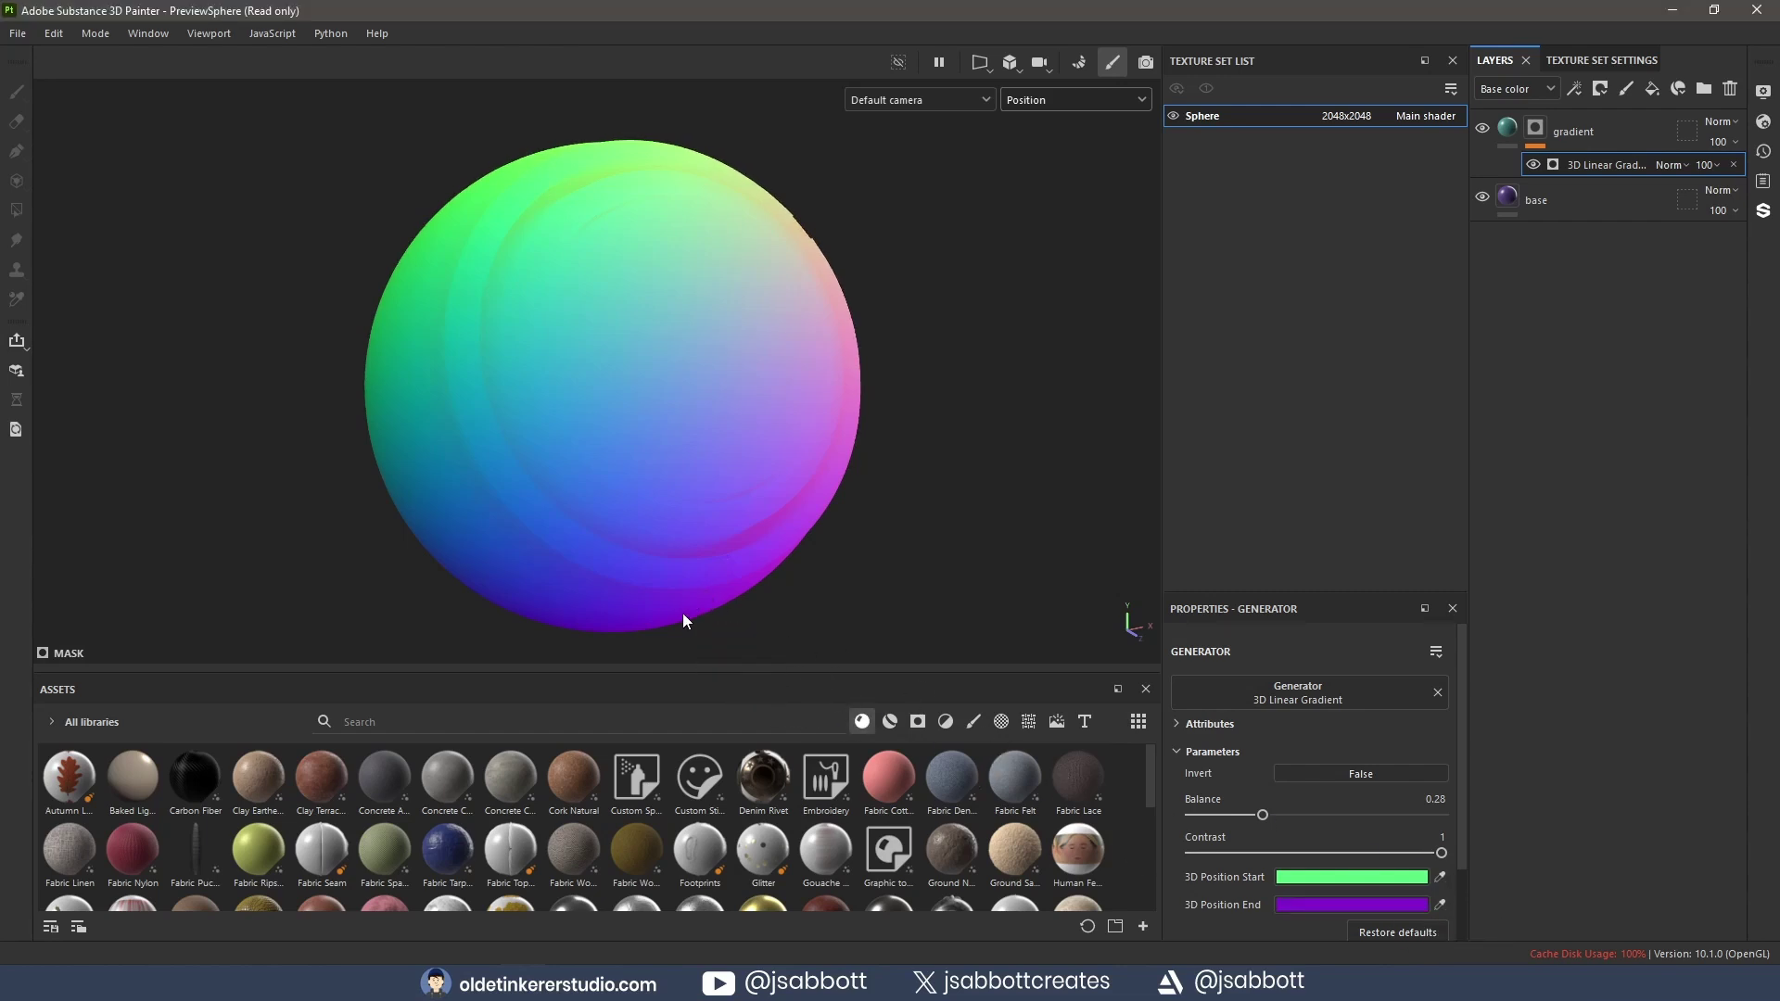
Step: Switch the viewport back to the rendered Material channel
{"action": "left_click", "coordinate": [1142, 100]}
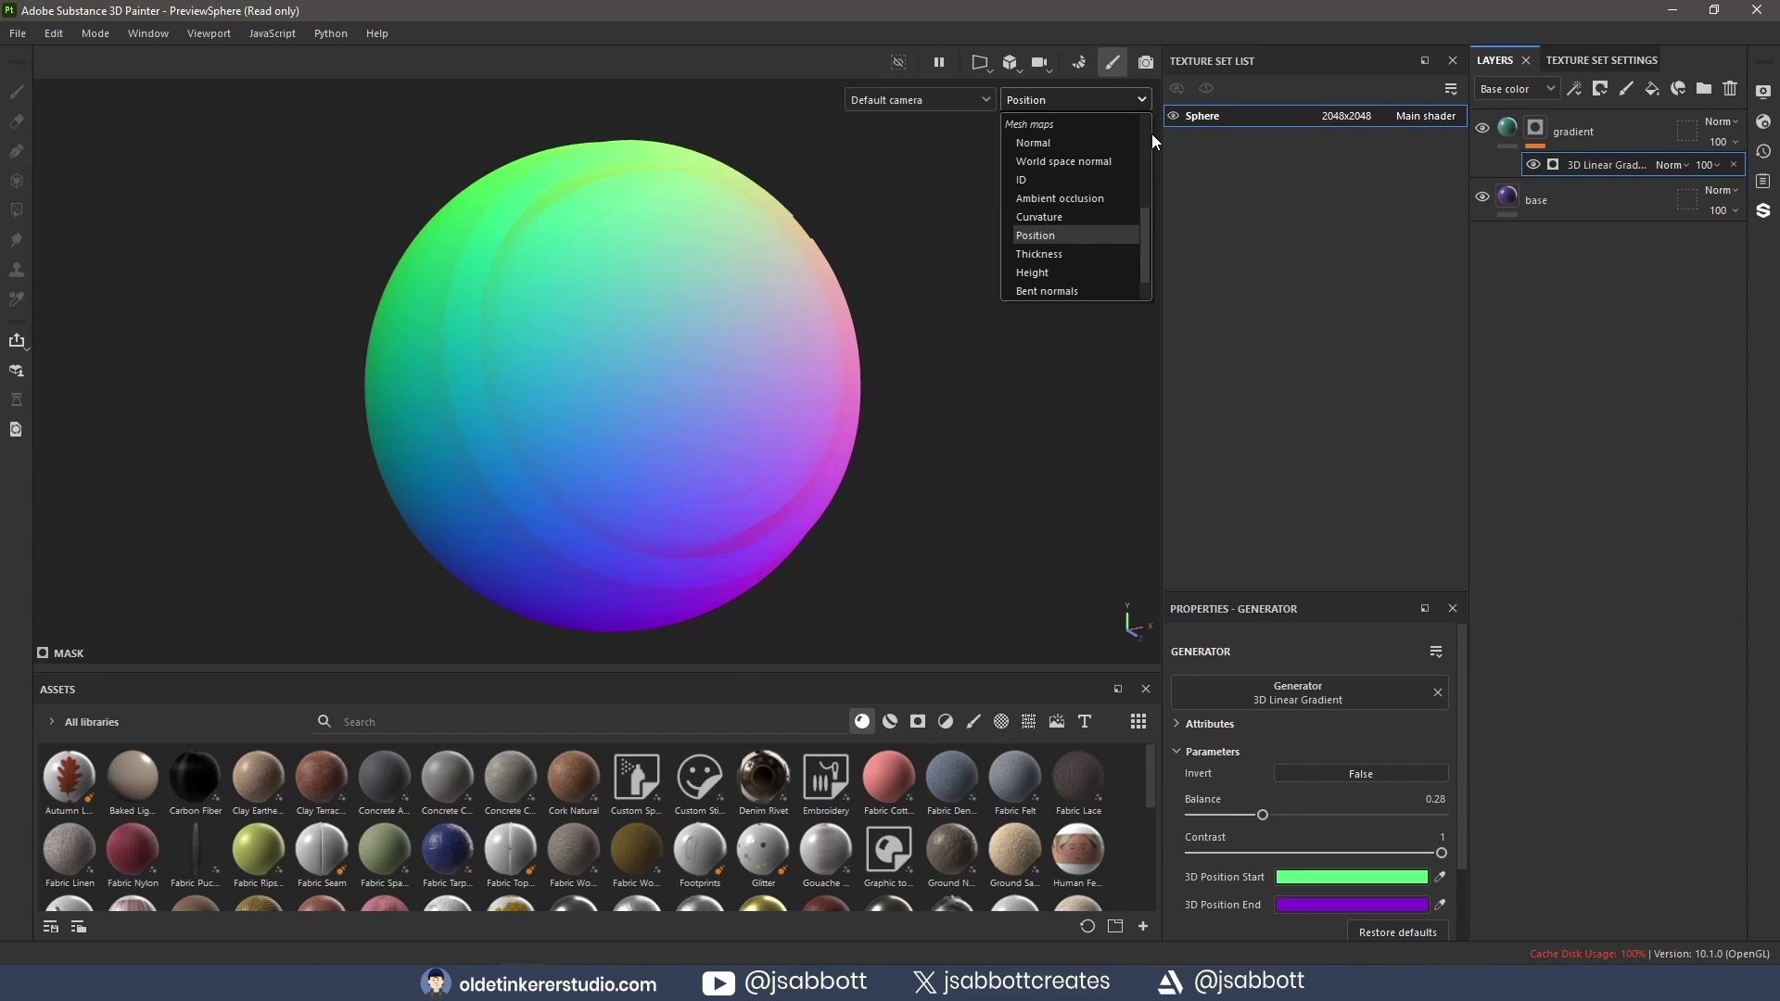
{"action": "left_click_drag", "start_coordinate": [1145, 235], "coordinate": [1111, 125]}
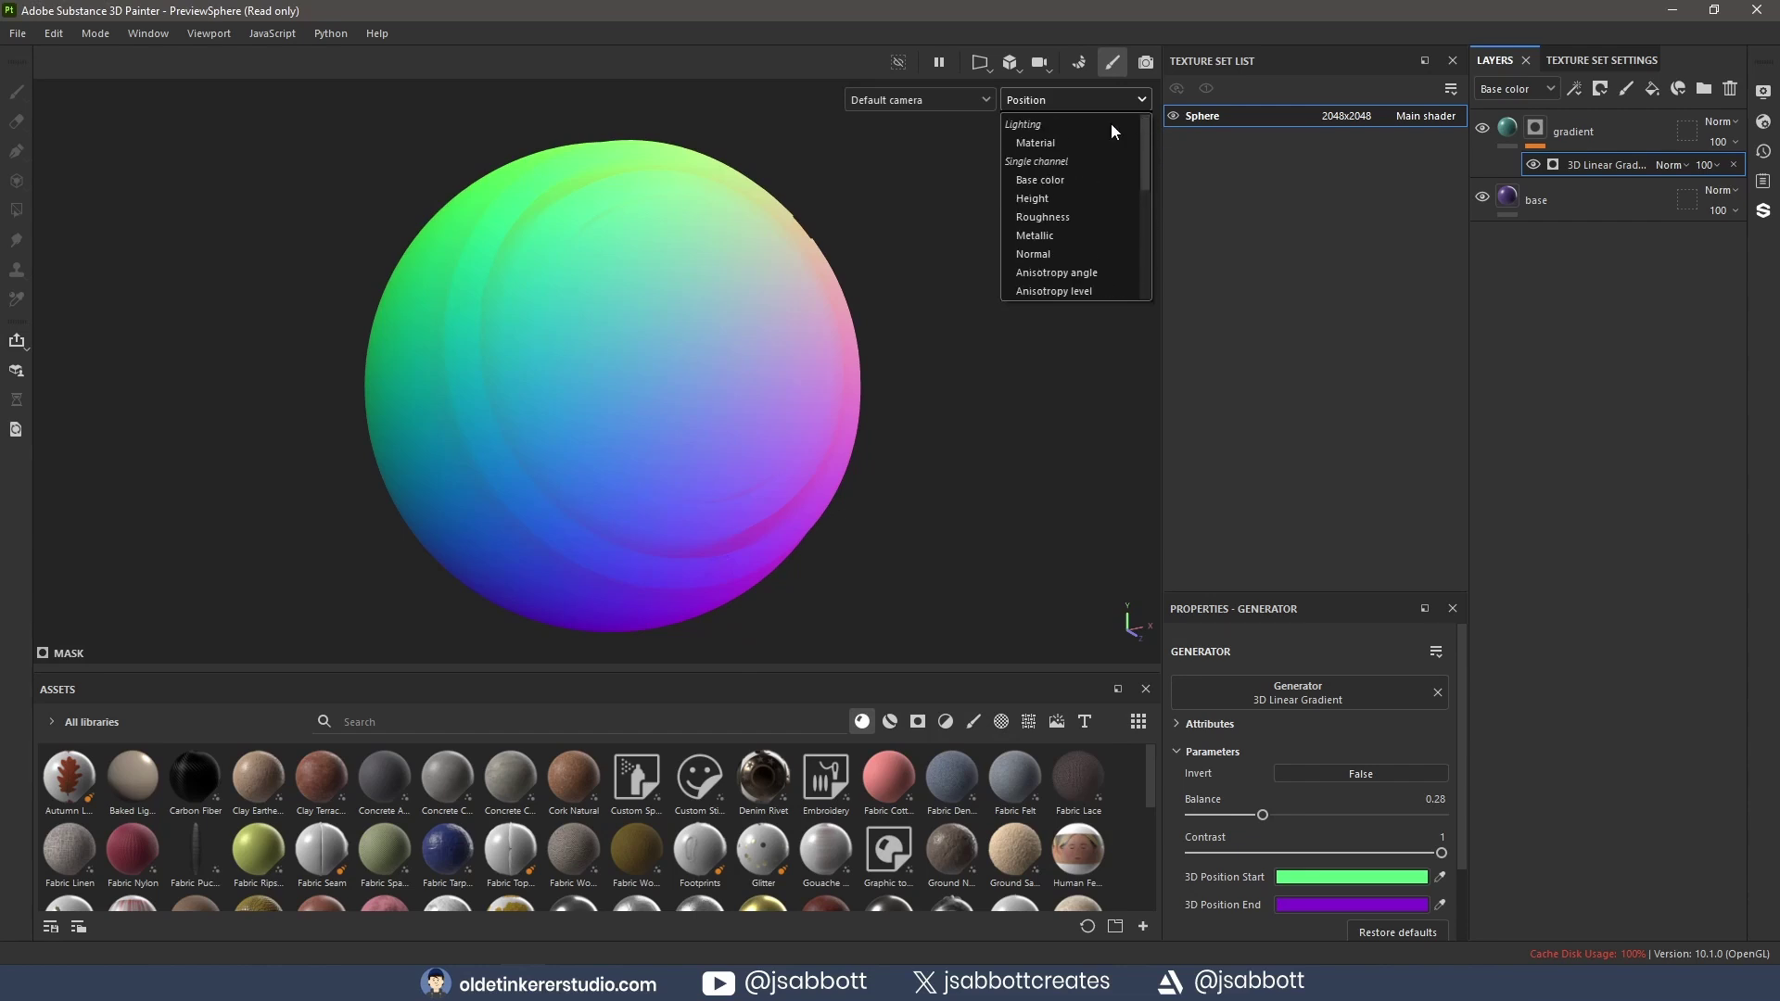
{"action": "left_click", "coordinate": [1037, 143]}
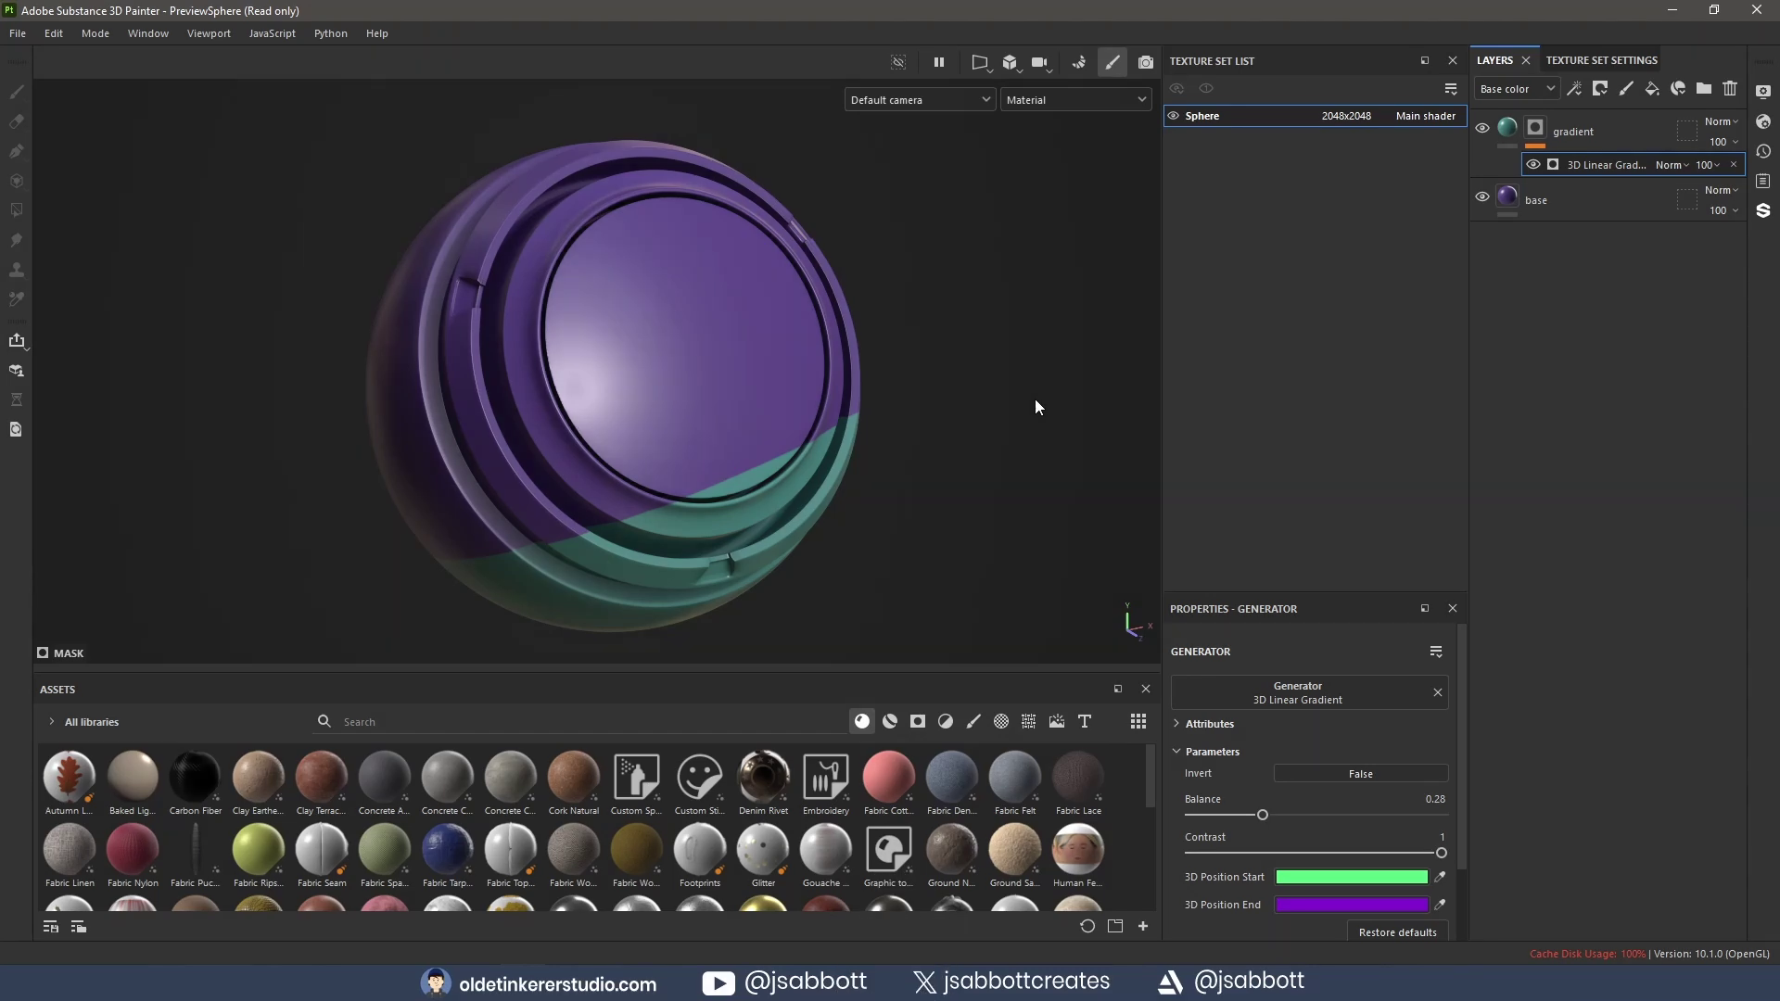
Step: Set the 3D Position End colour to black and the Start colour to red
{"action": "left_click", "coordinate": [1320, 905]}
{"action": "left_click_drag", "start_coordinate": [1499, 543], "coordinate": [1295, 731]}
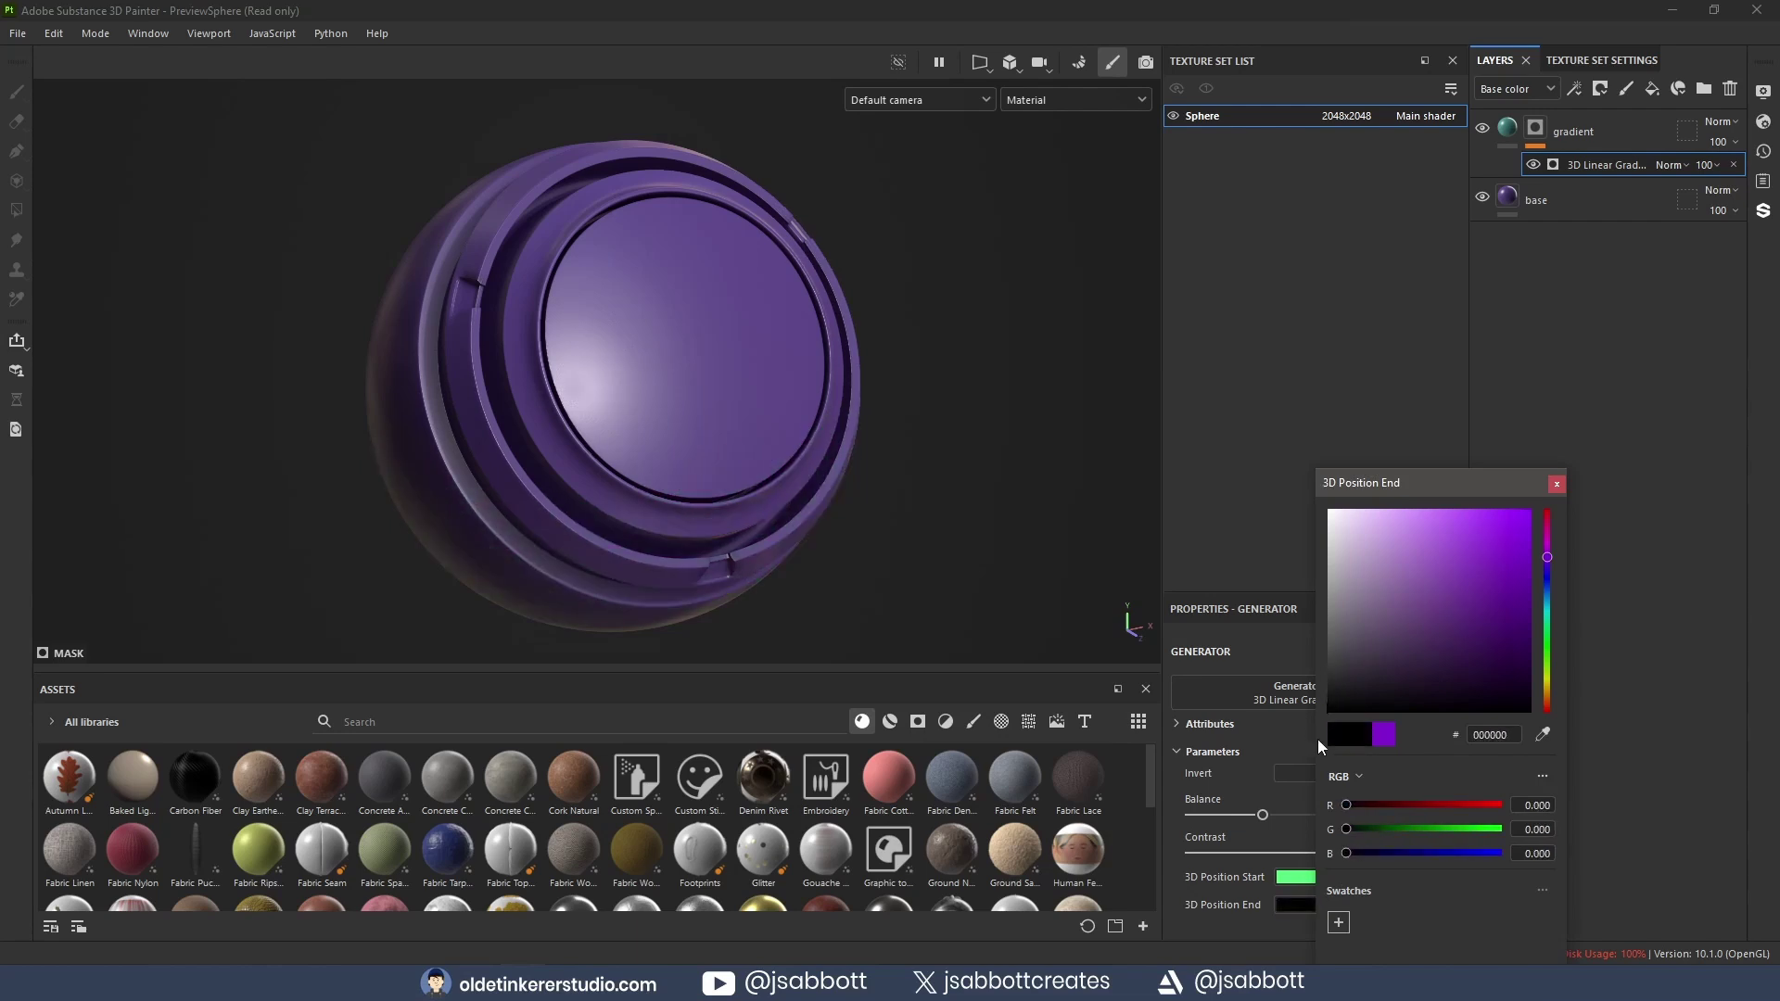
{"action": "left_click", "coordinate": [1555, 485]}
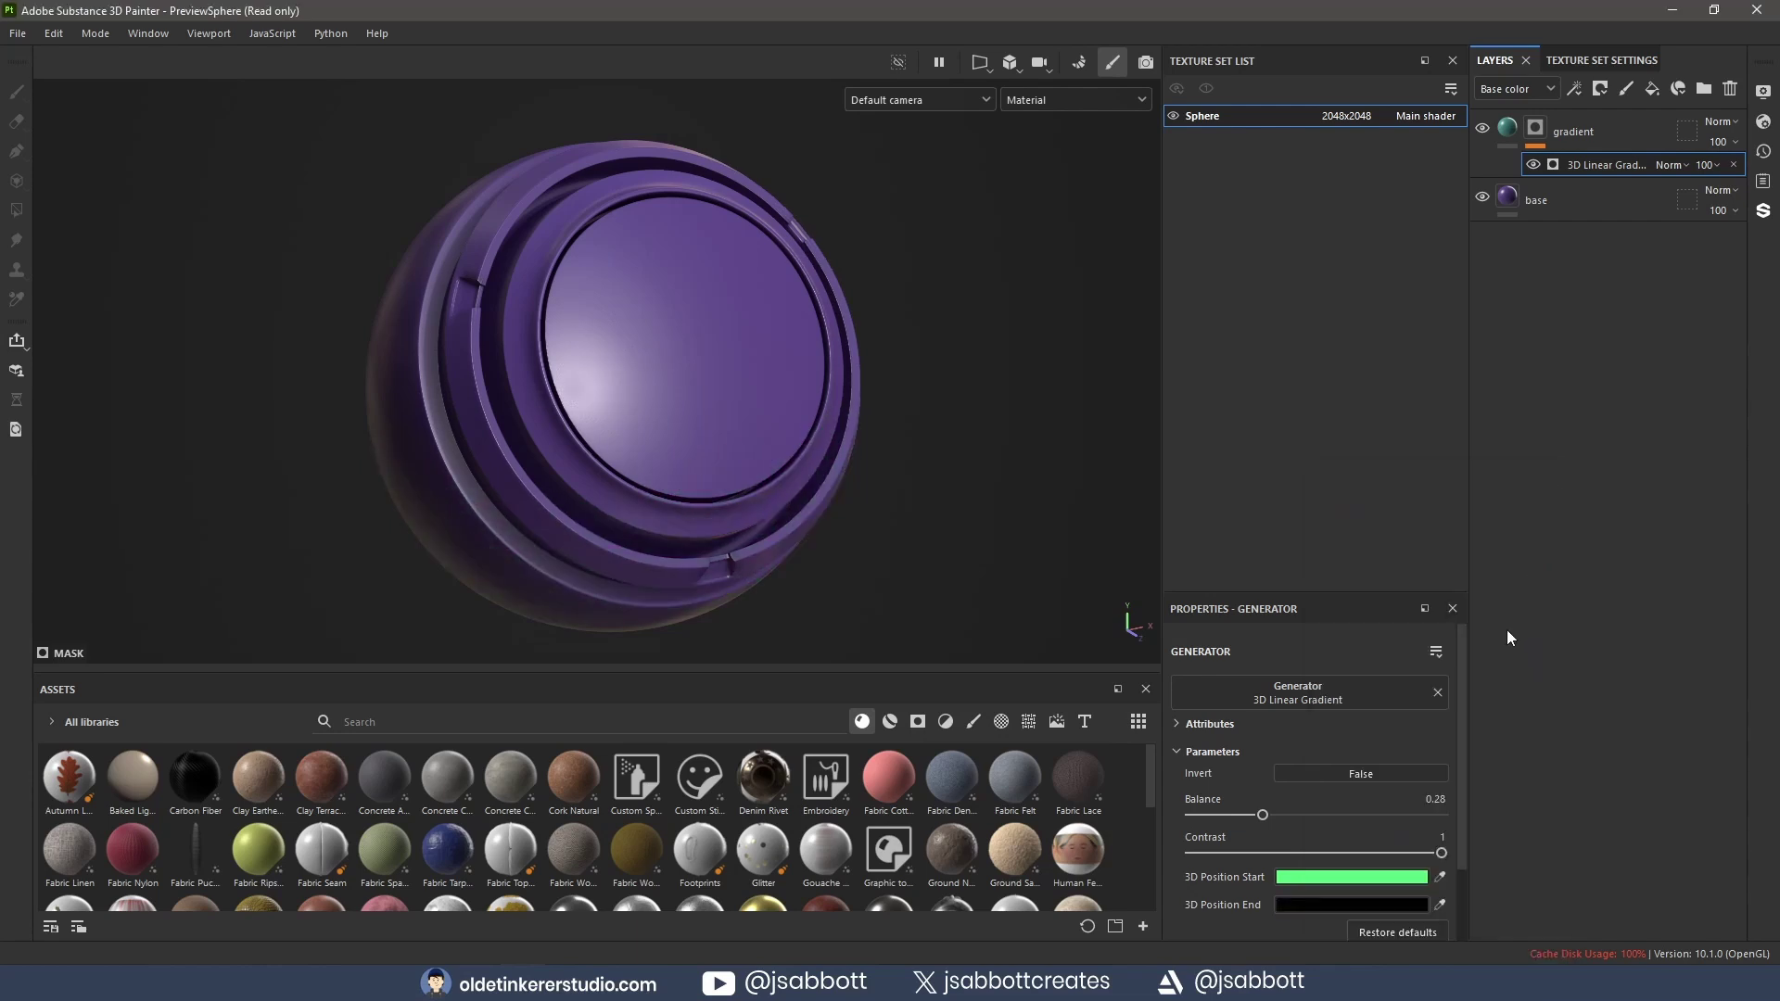
{"action": "left_click", "coordinate": [1340, 878]}
{"action": "left_click_drag", "start_coordinate": [1549, 636], "coordinate": [1550, 486]}
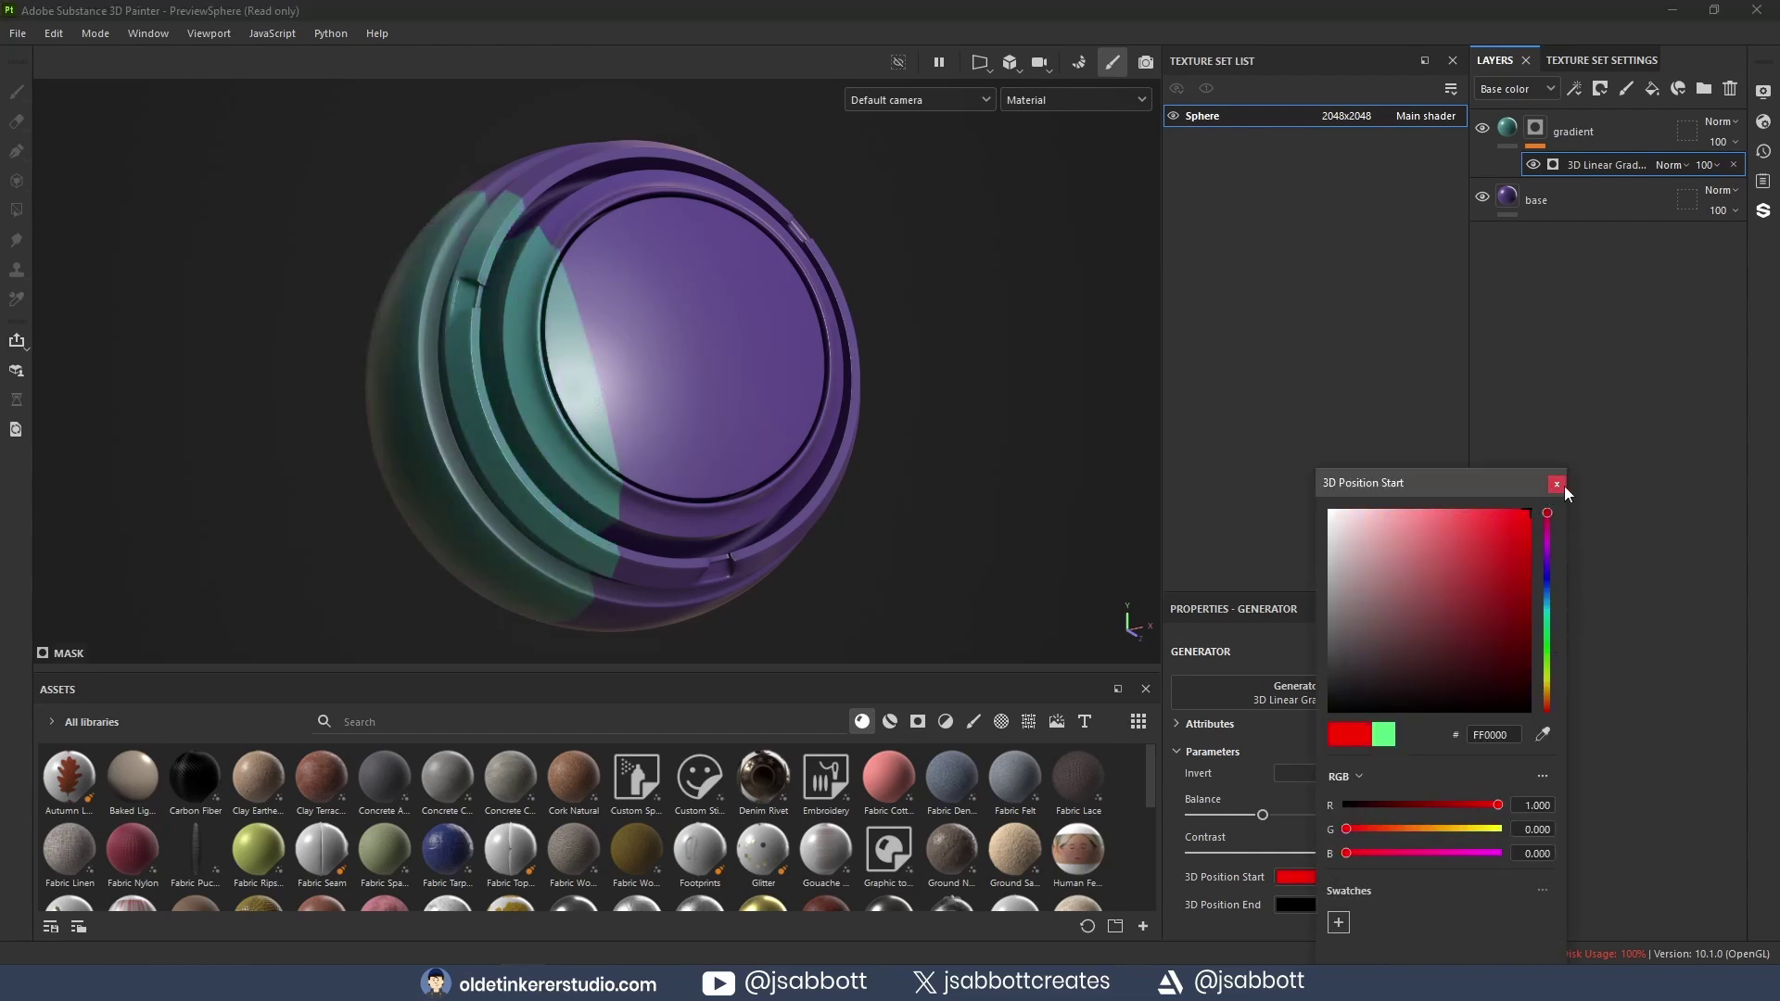
{"action": "left_click", "coordinate": [1558, 484]}
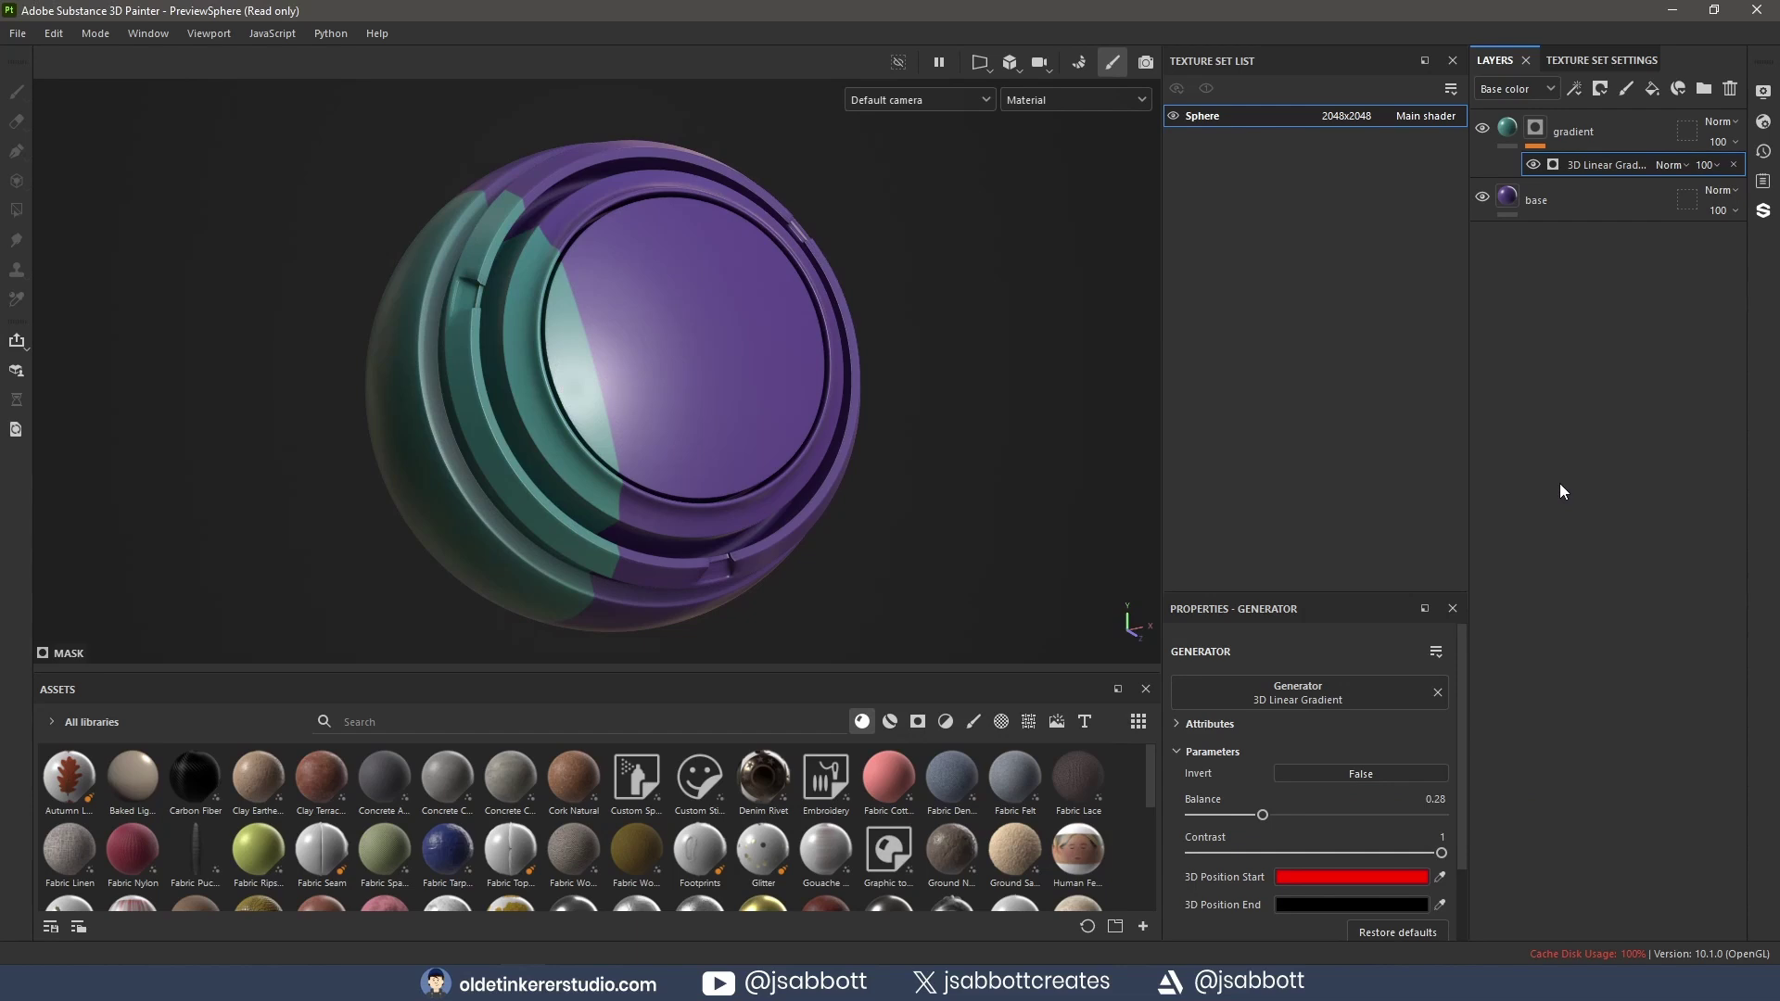
Step: Set the gradient Balance to 0.5 and view the sphere straight on
{"action": "double_click", "coordinate": [1432, 799]}
{"action": "type", "text": "0.5"}
{"action": "key", "text": "Return"}
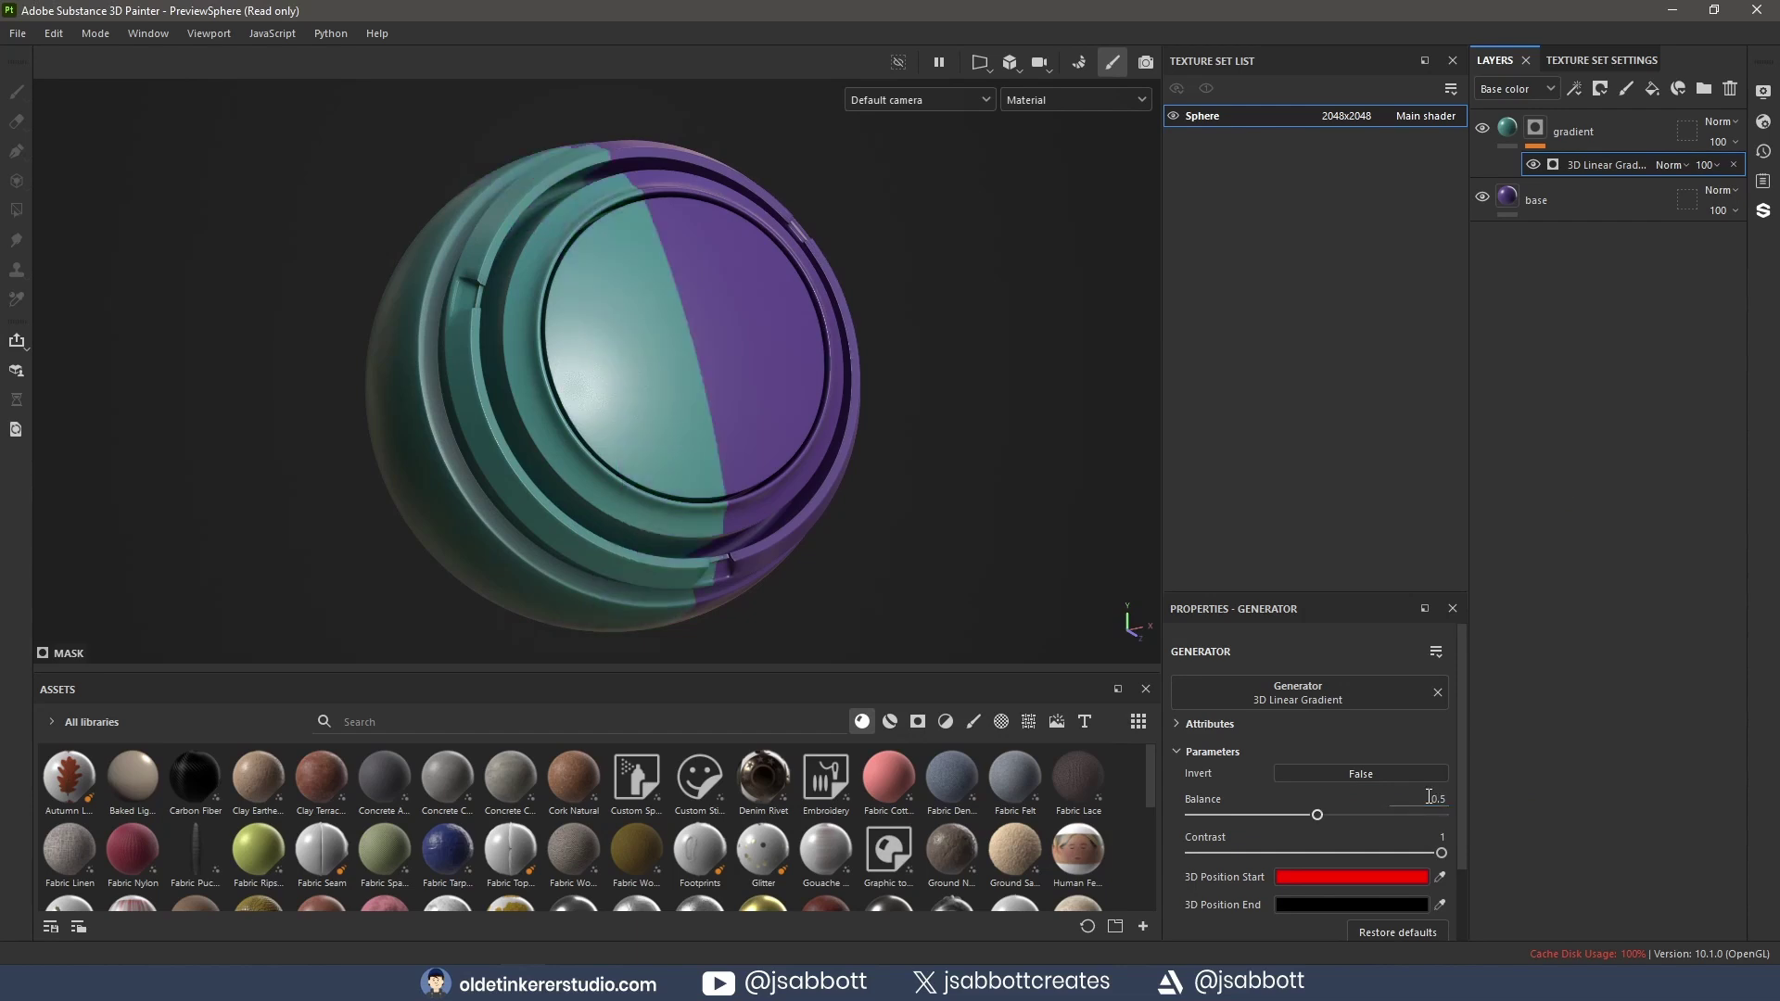
{"action": "left_click_drag", "start_coordinate": [842, 495], "coordinate": [890, 525], "text": "alt"}
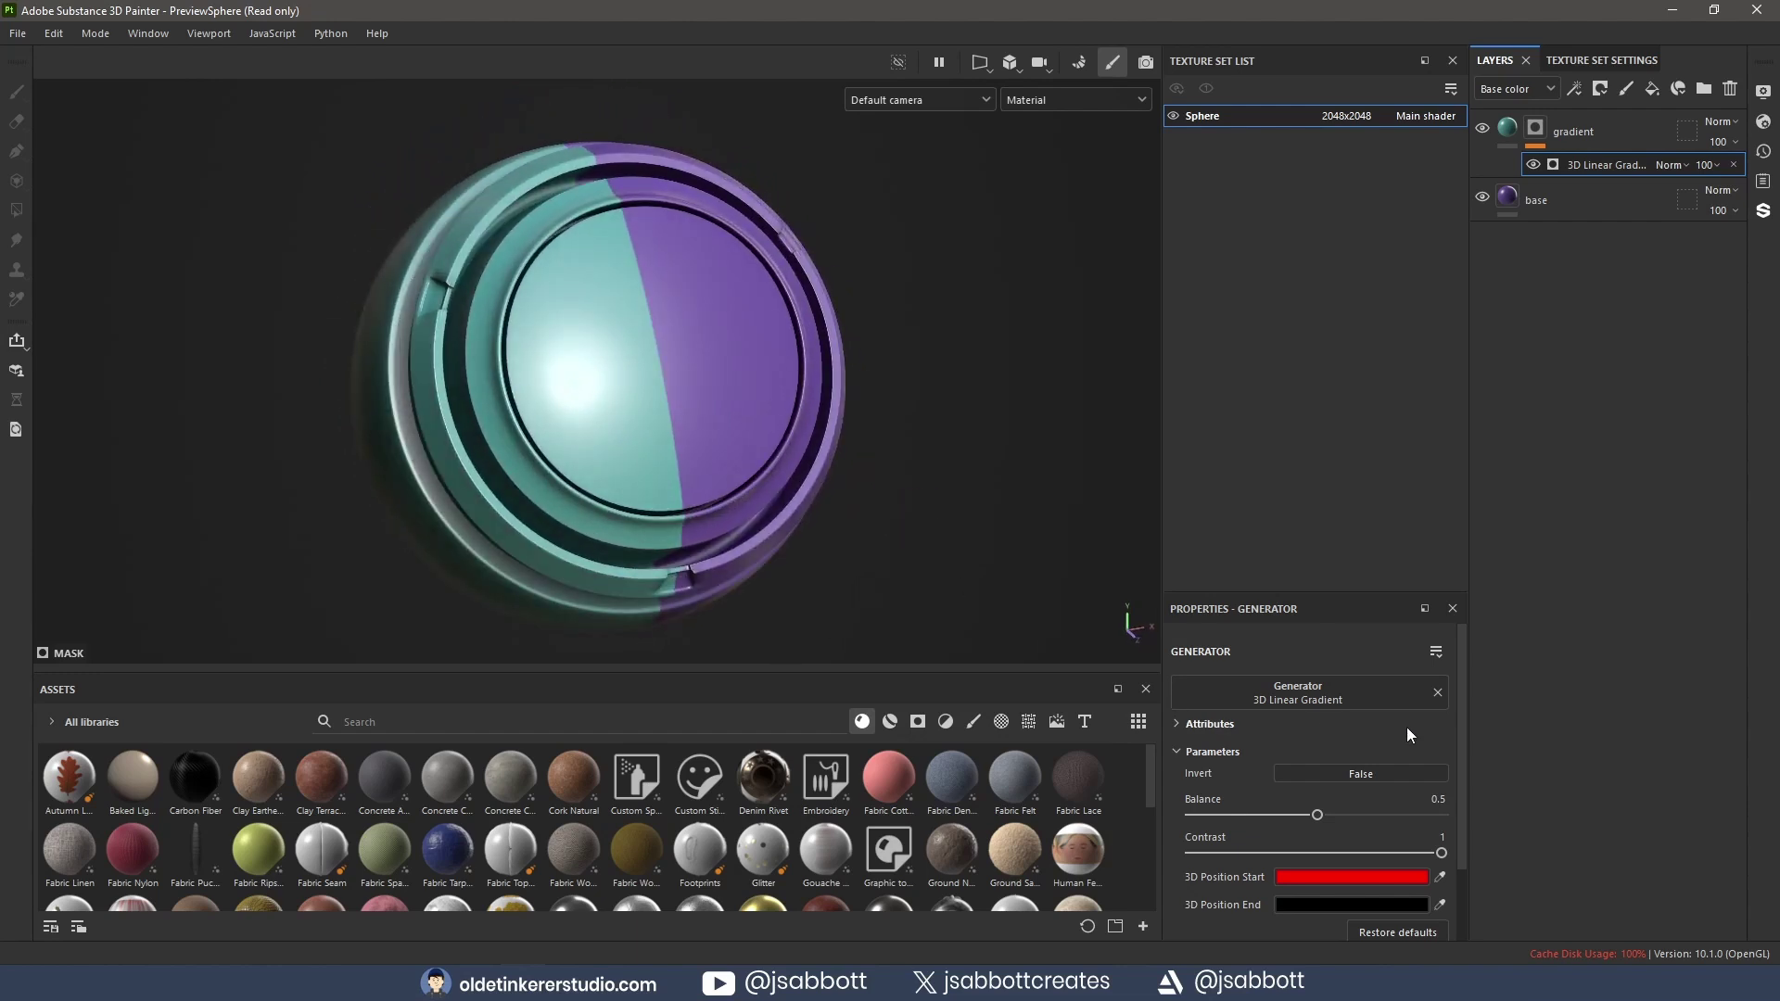
{"action": "left_click", "coordinate": [1372, 773]}
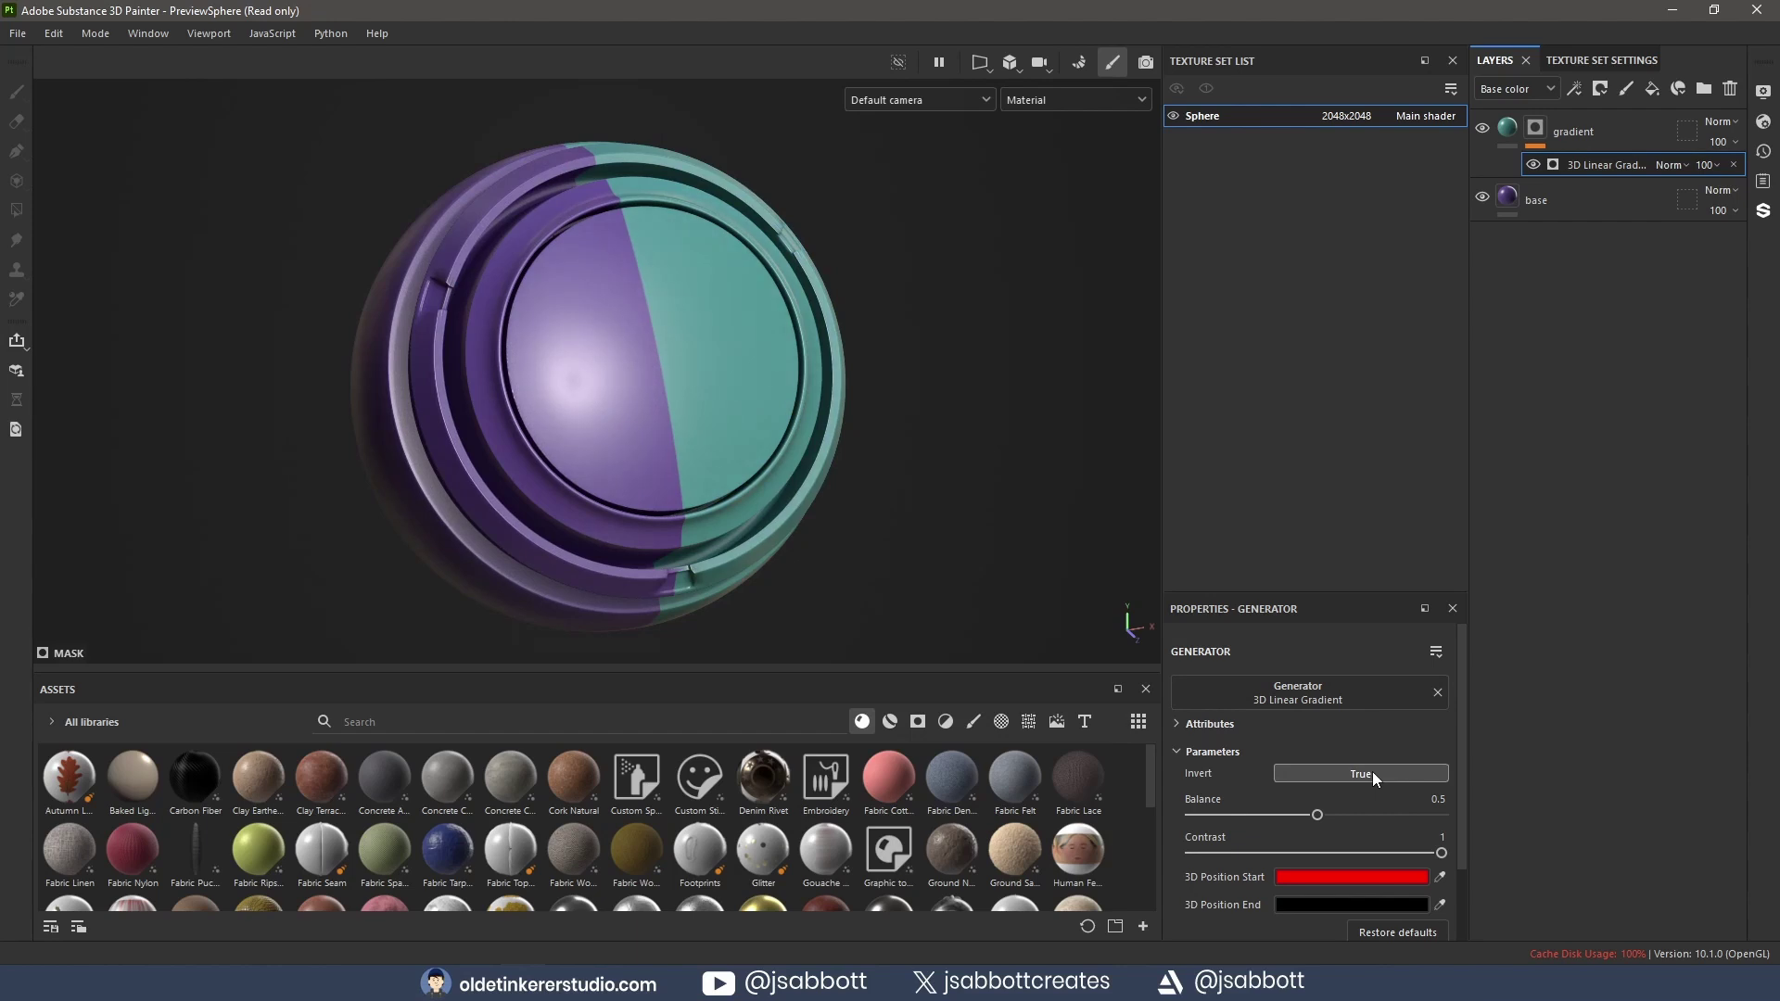
{"action": "left_click", "coordinate": [1372, 773]}
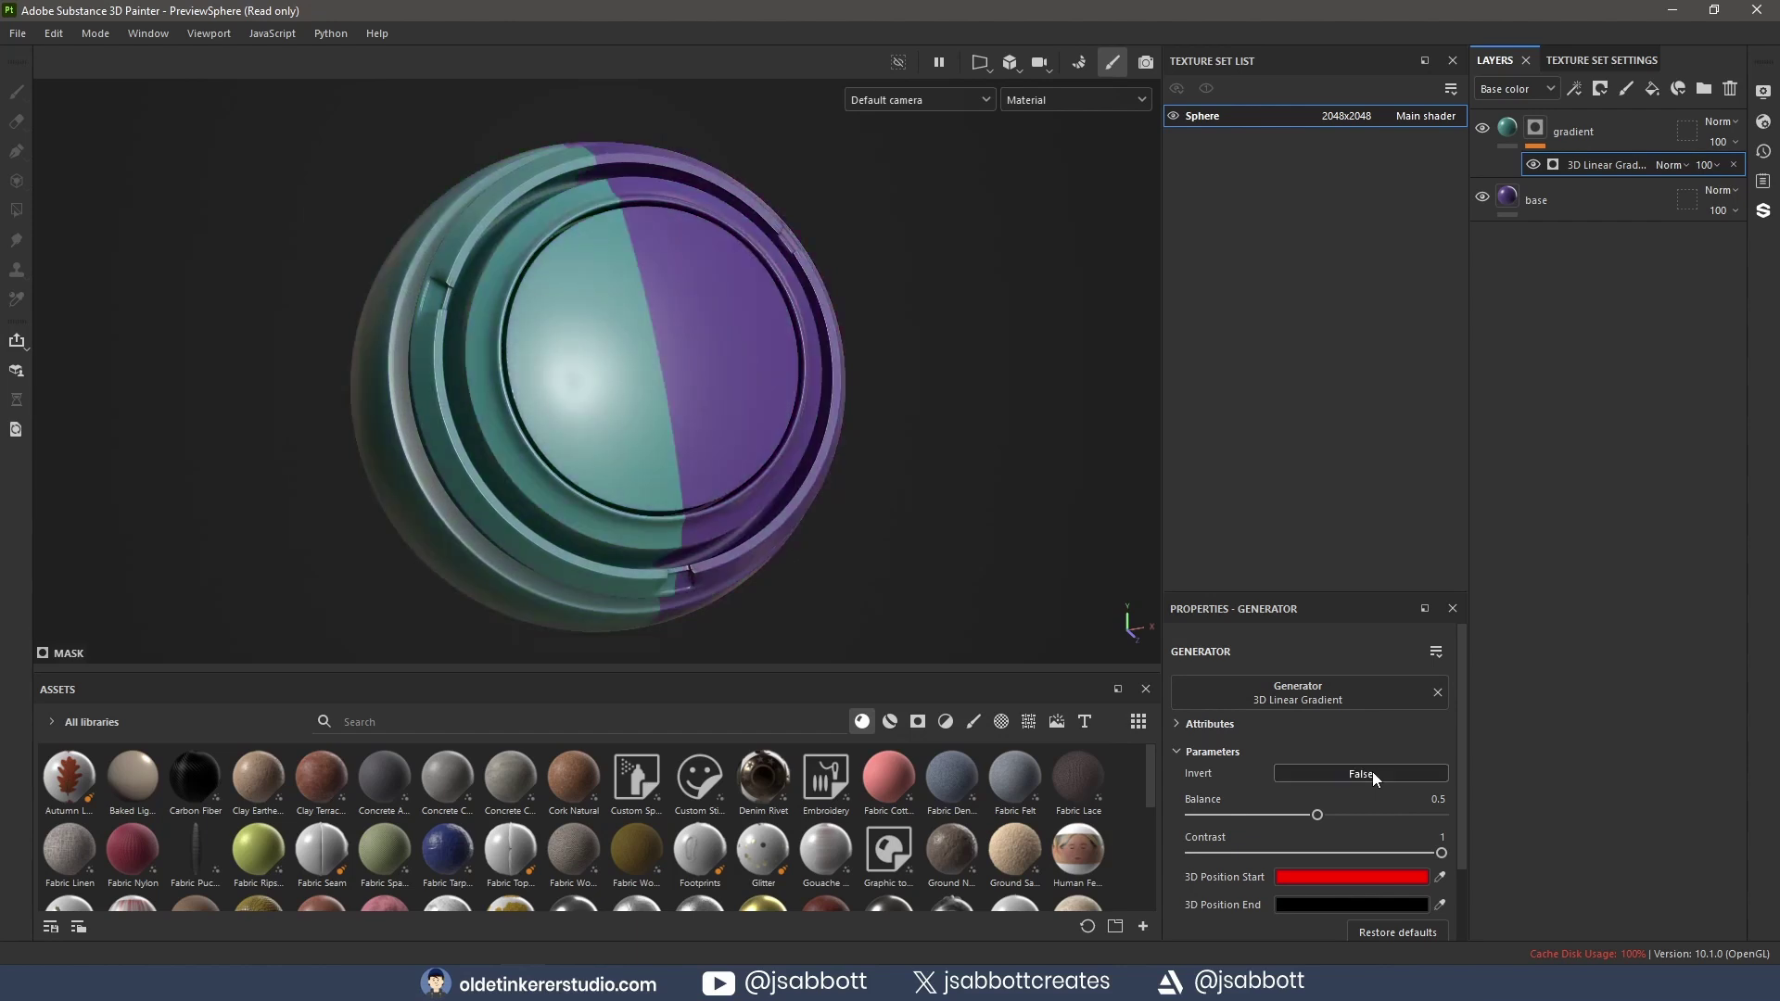
Step: Set the 3D Position Start colour to green 00FF07, then toggle Invert on and off
{"action": "left_click", "coordinate": [1365, 875]}
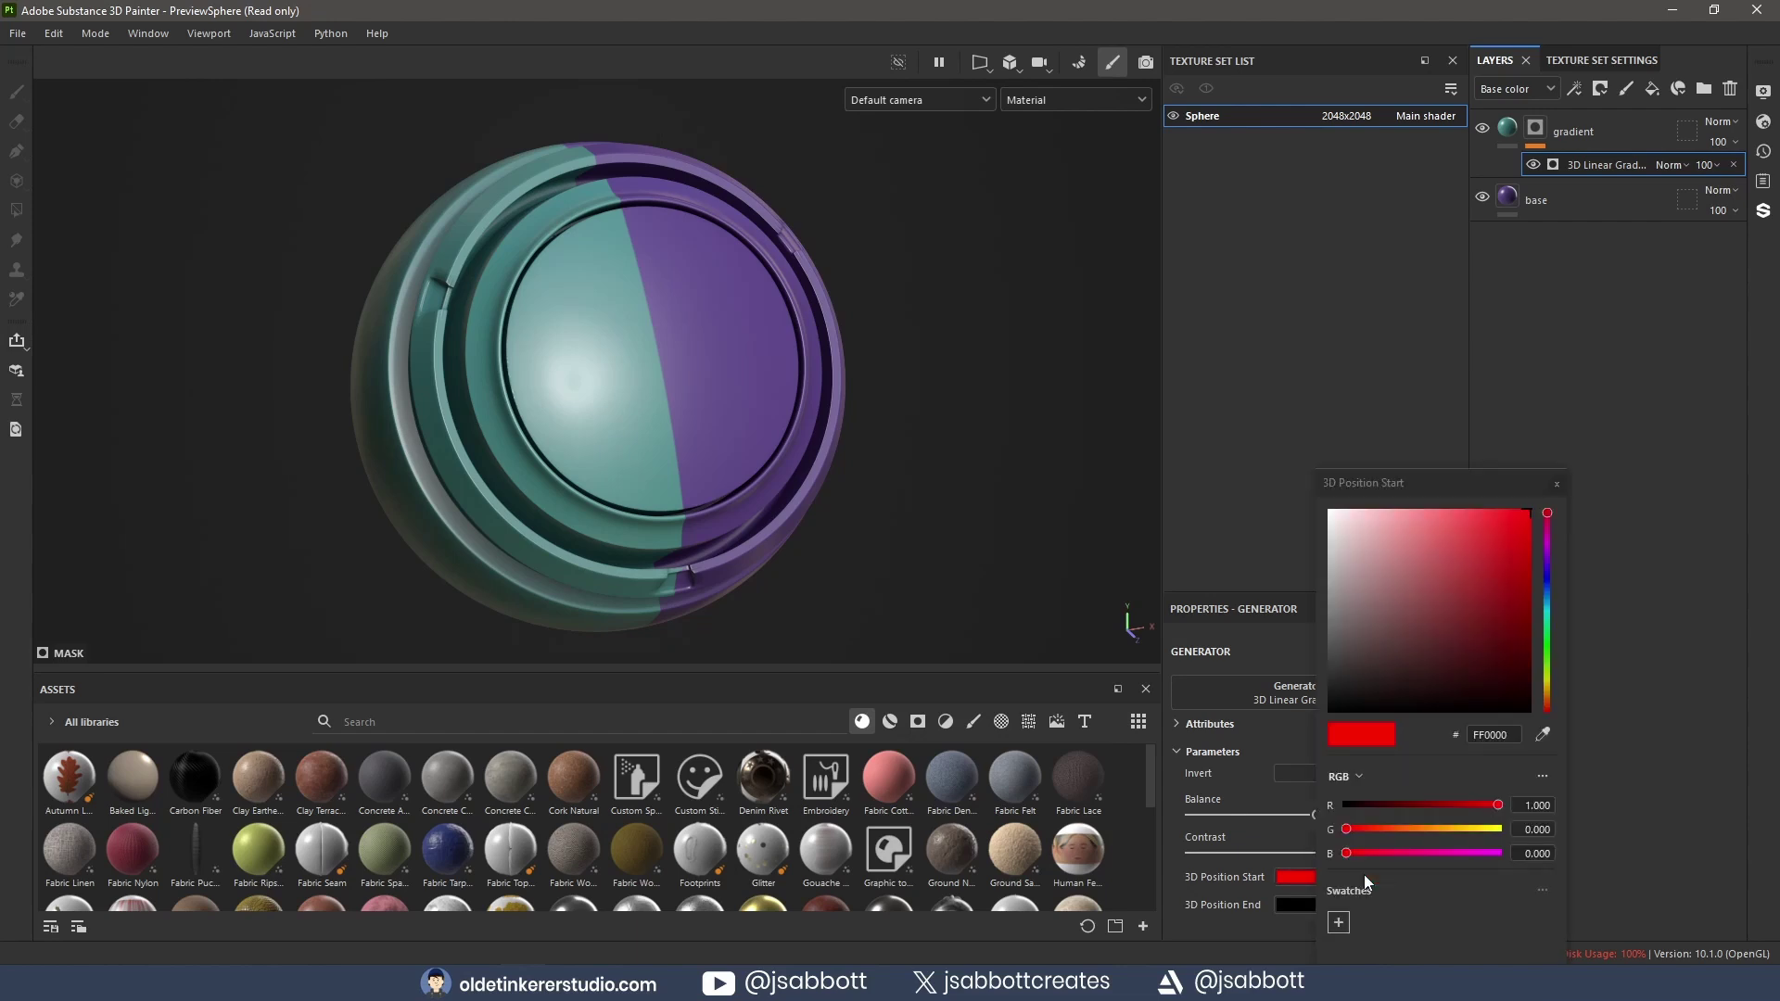
{"action": "left_click_drag", "start_coordinate": [1548, 516], "coordinate": [1549, 642]}
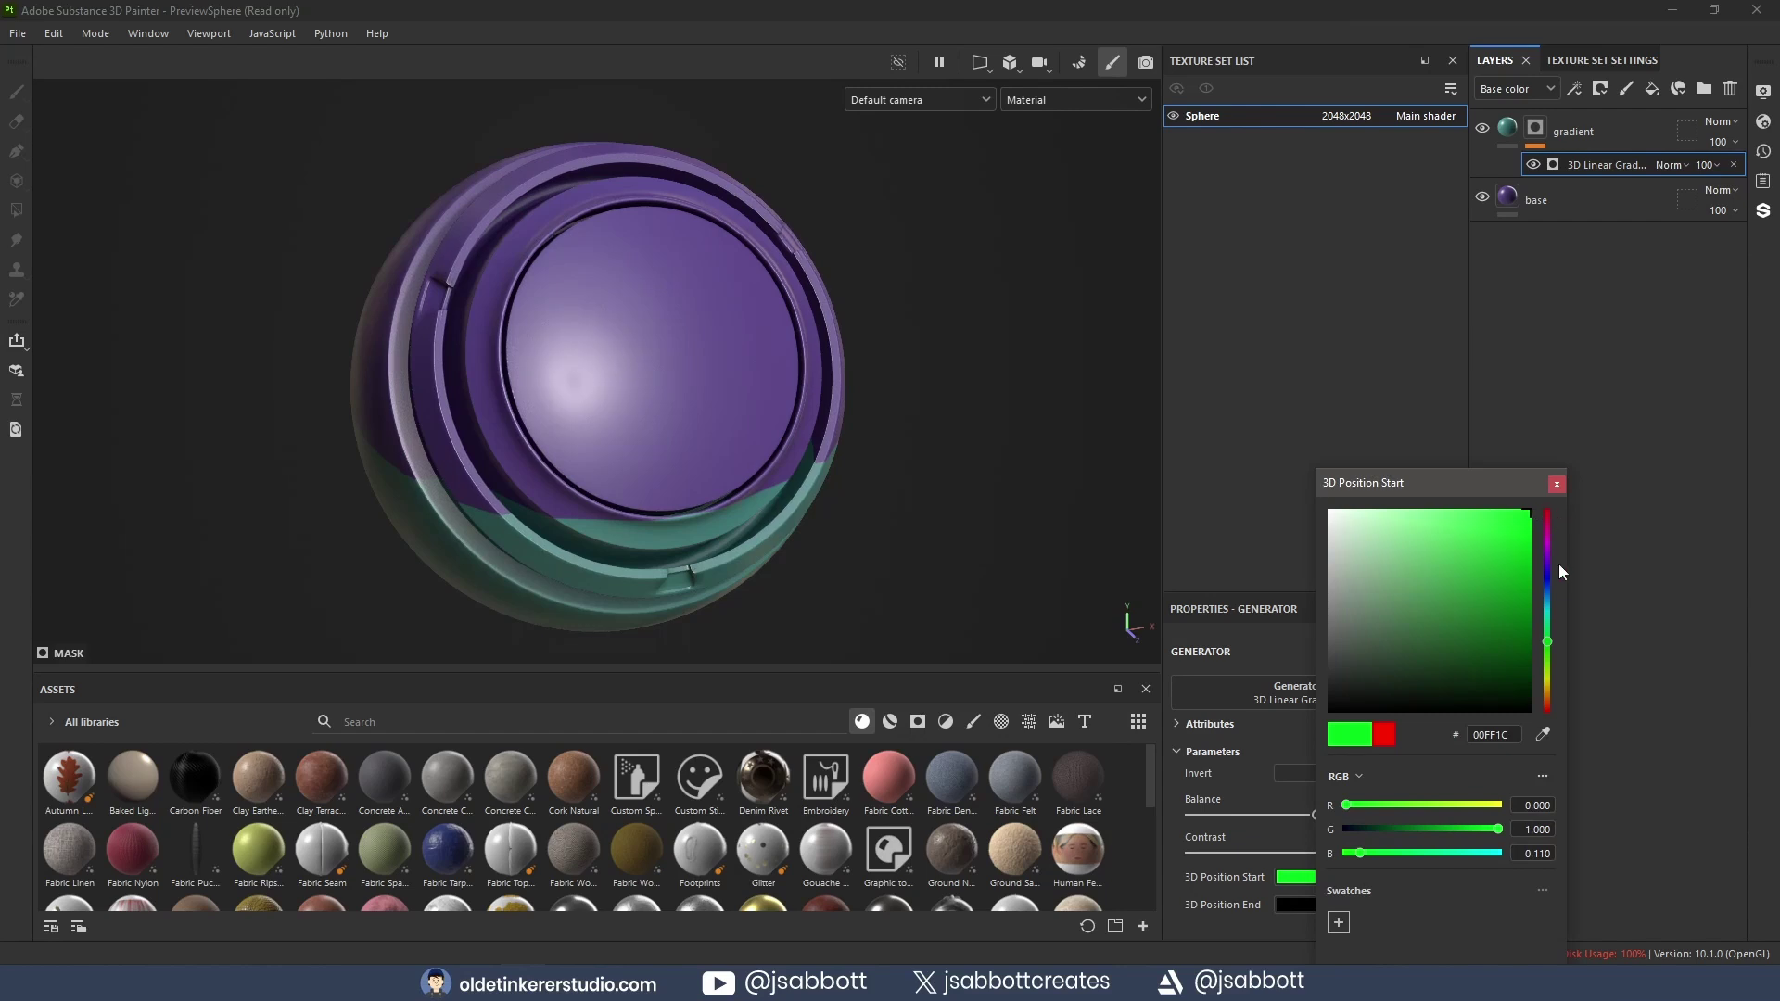
{"action": "left_click_drag", "start_coordinate": [1547, 648], "coordinate": [1548, 650]}
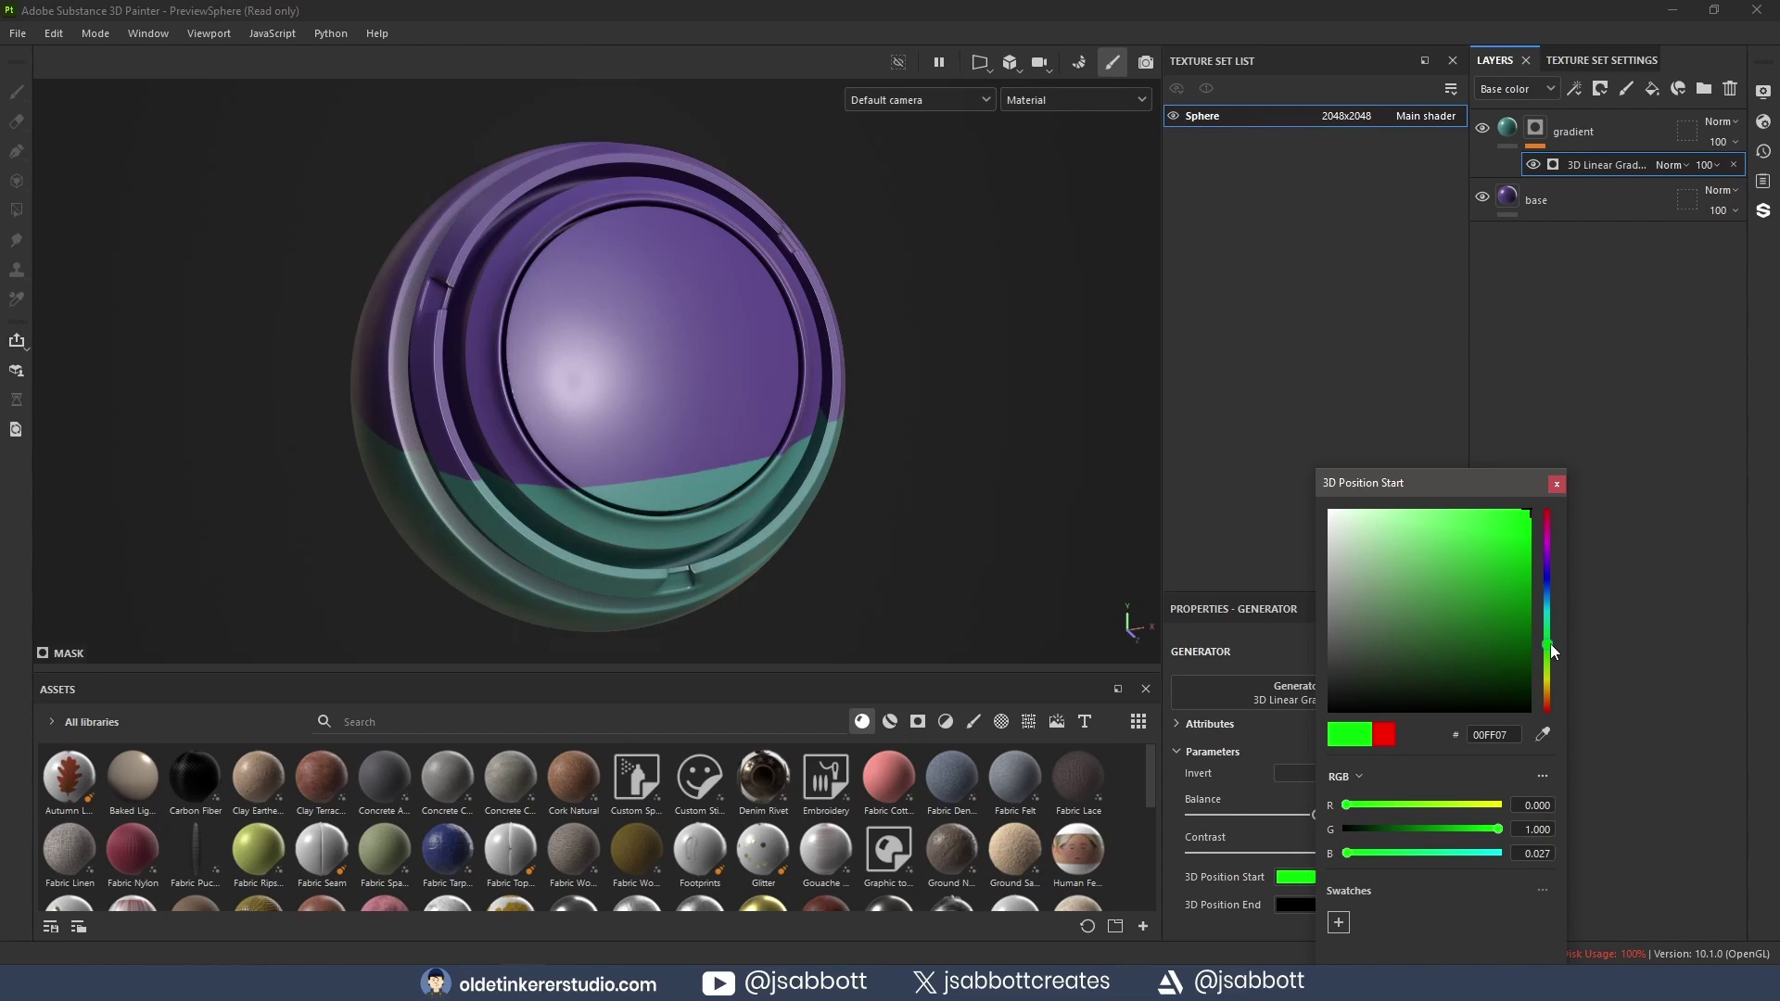
{"action": "left_click", "coordinate": [1583, 799]}
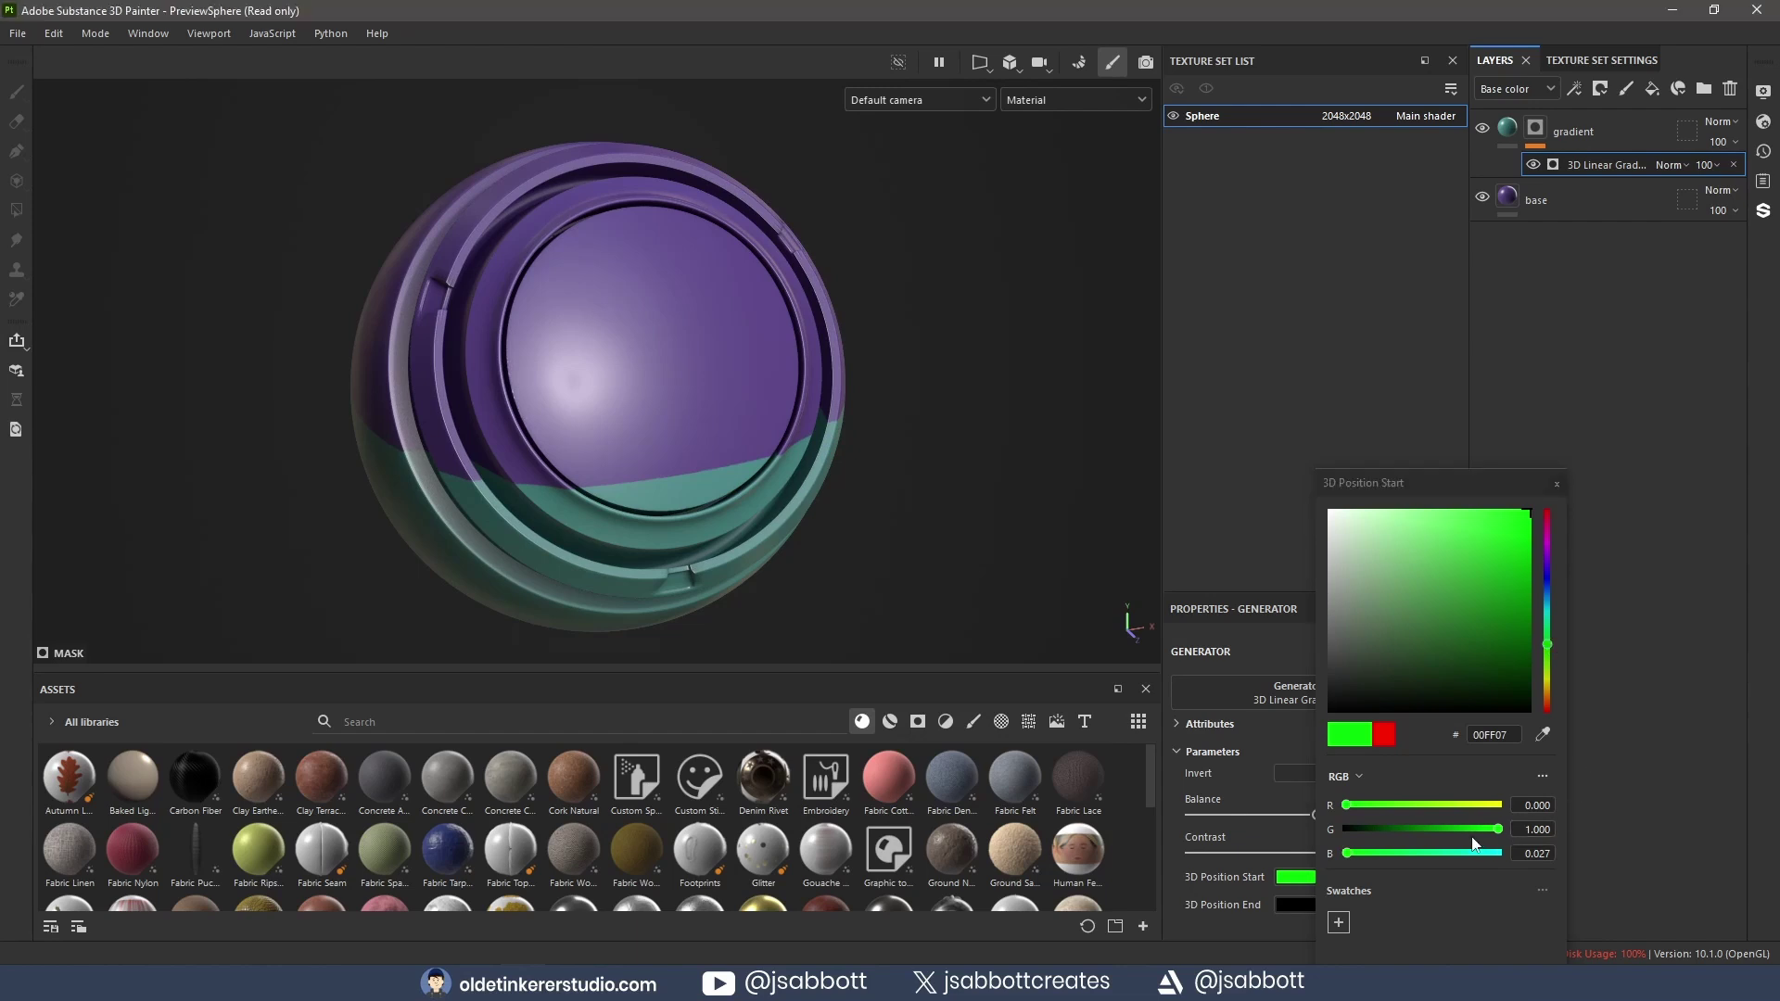
{"action": "left_click", "coordinate": [1558, 484]}
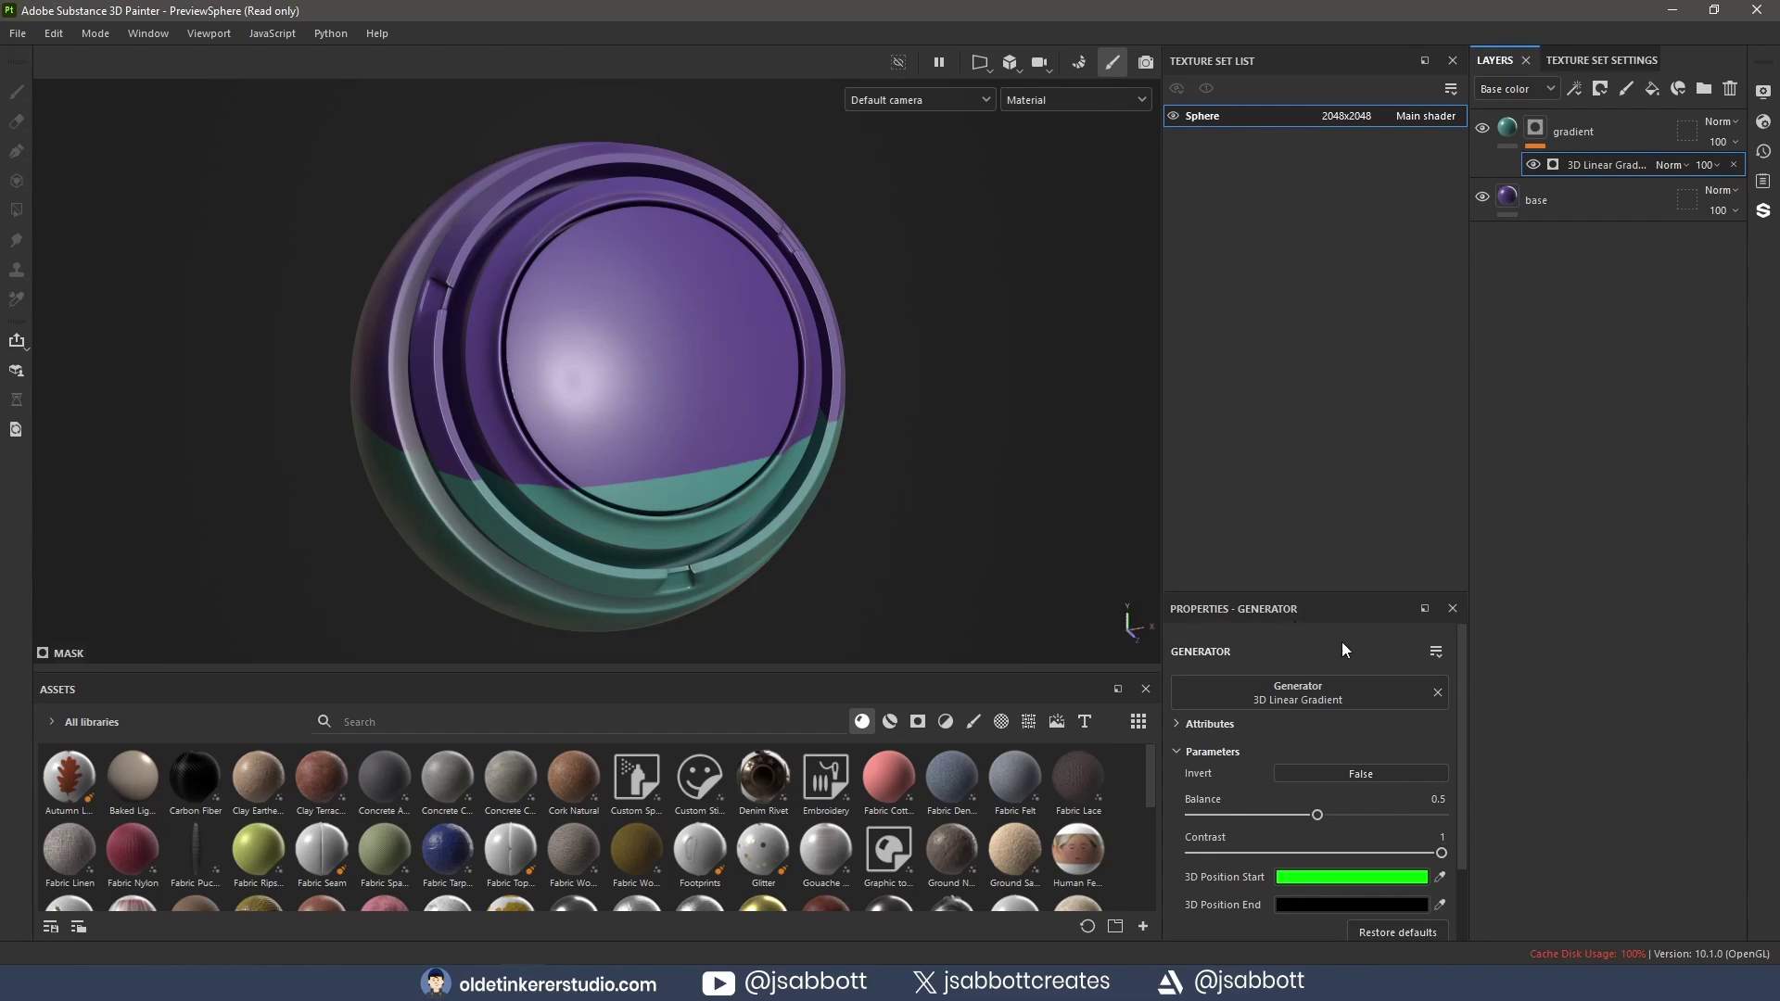
{"action": "left_click", "coordinate": [1359, 775]}
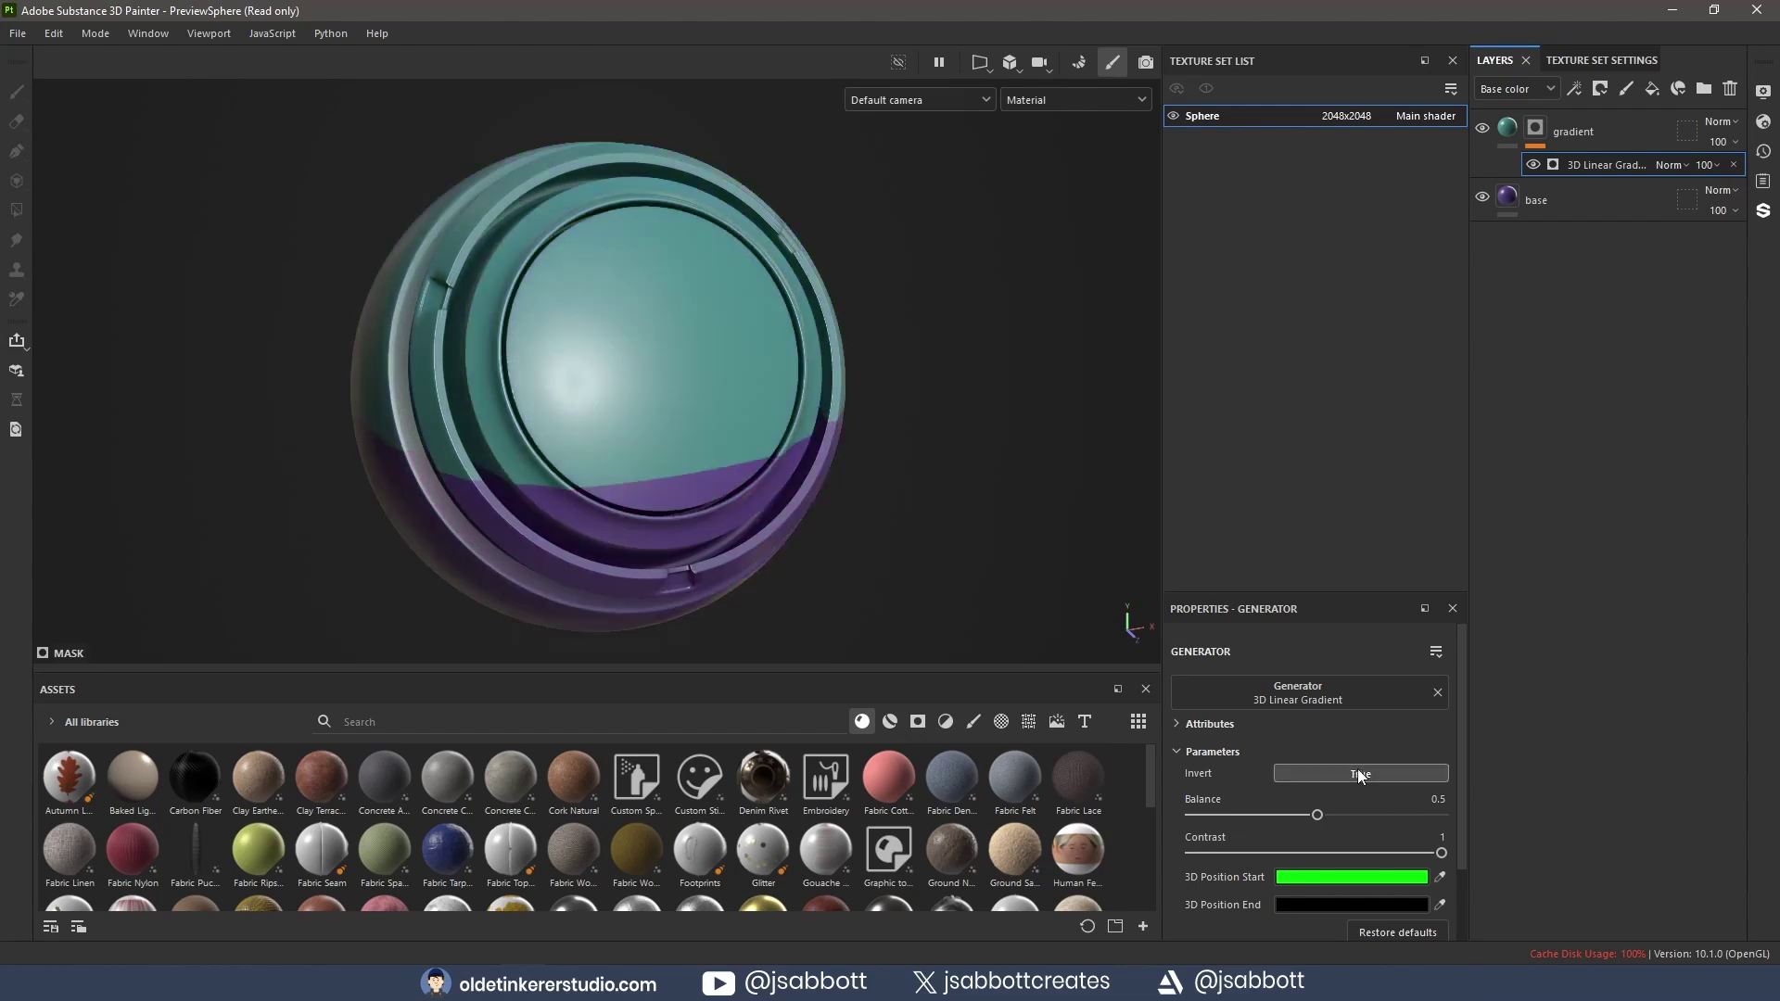
{"action": "left_click", "coordinate": [1360, 775]}
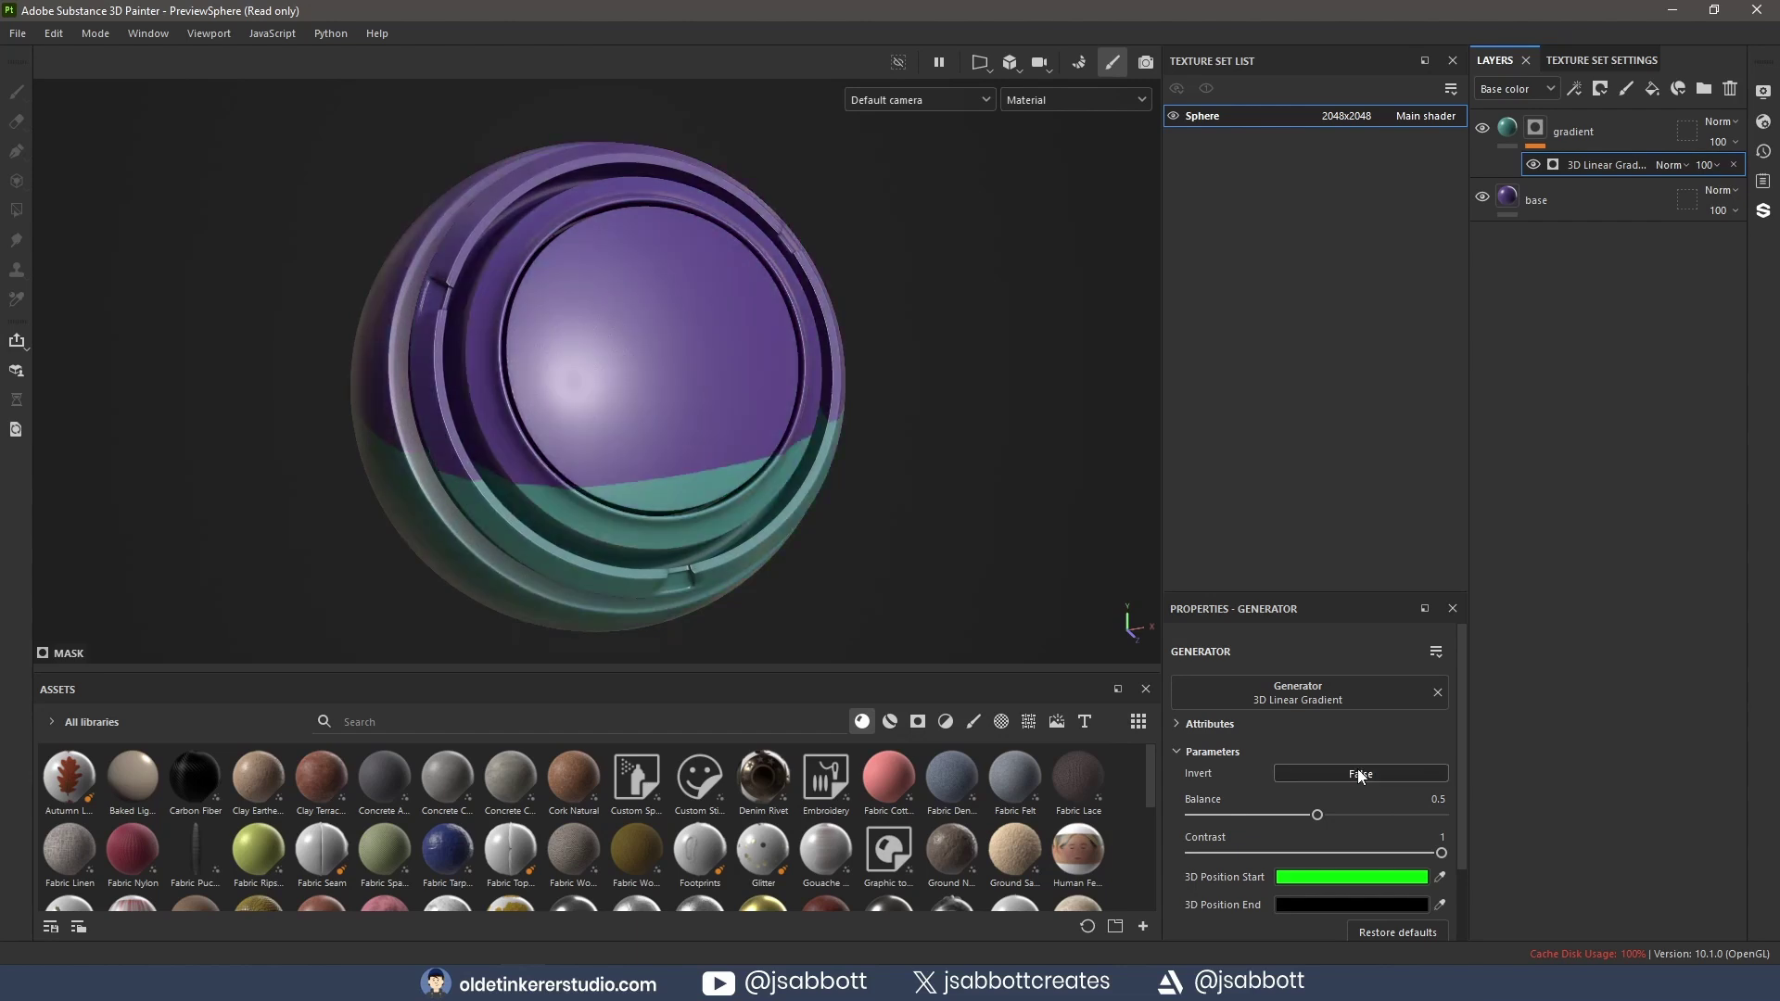
Step: Change the 3D Position Start colour to cyan 00FFFF with green at 1.0
{"action": "left_click", "coordinate": [1350, 878]}
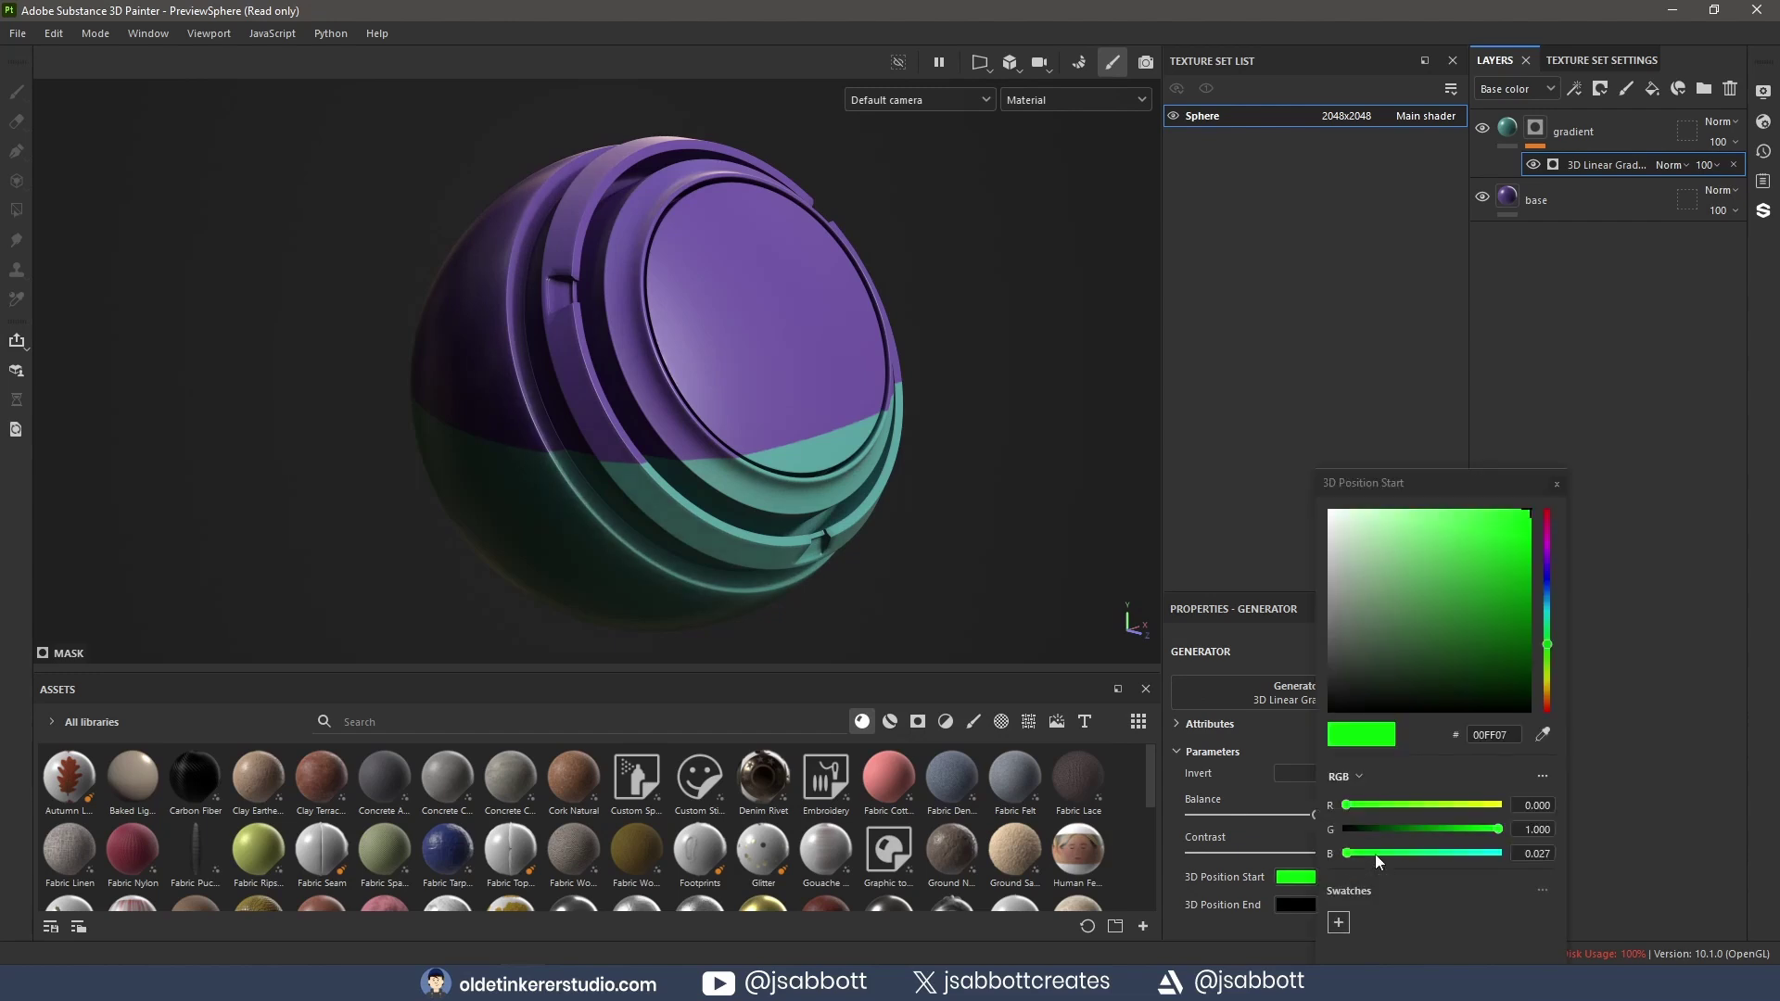
{"action": "left_click_drag", "start_coordinate": [1547, 643], "coordinate": [1543, 603]}
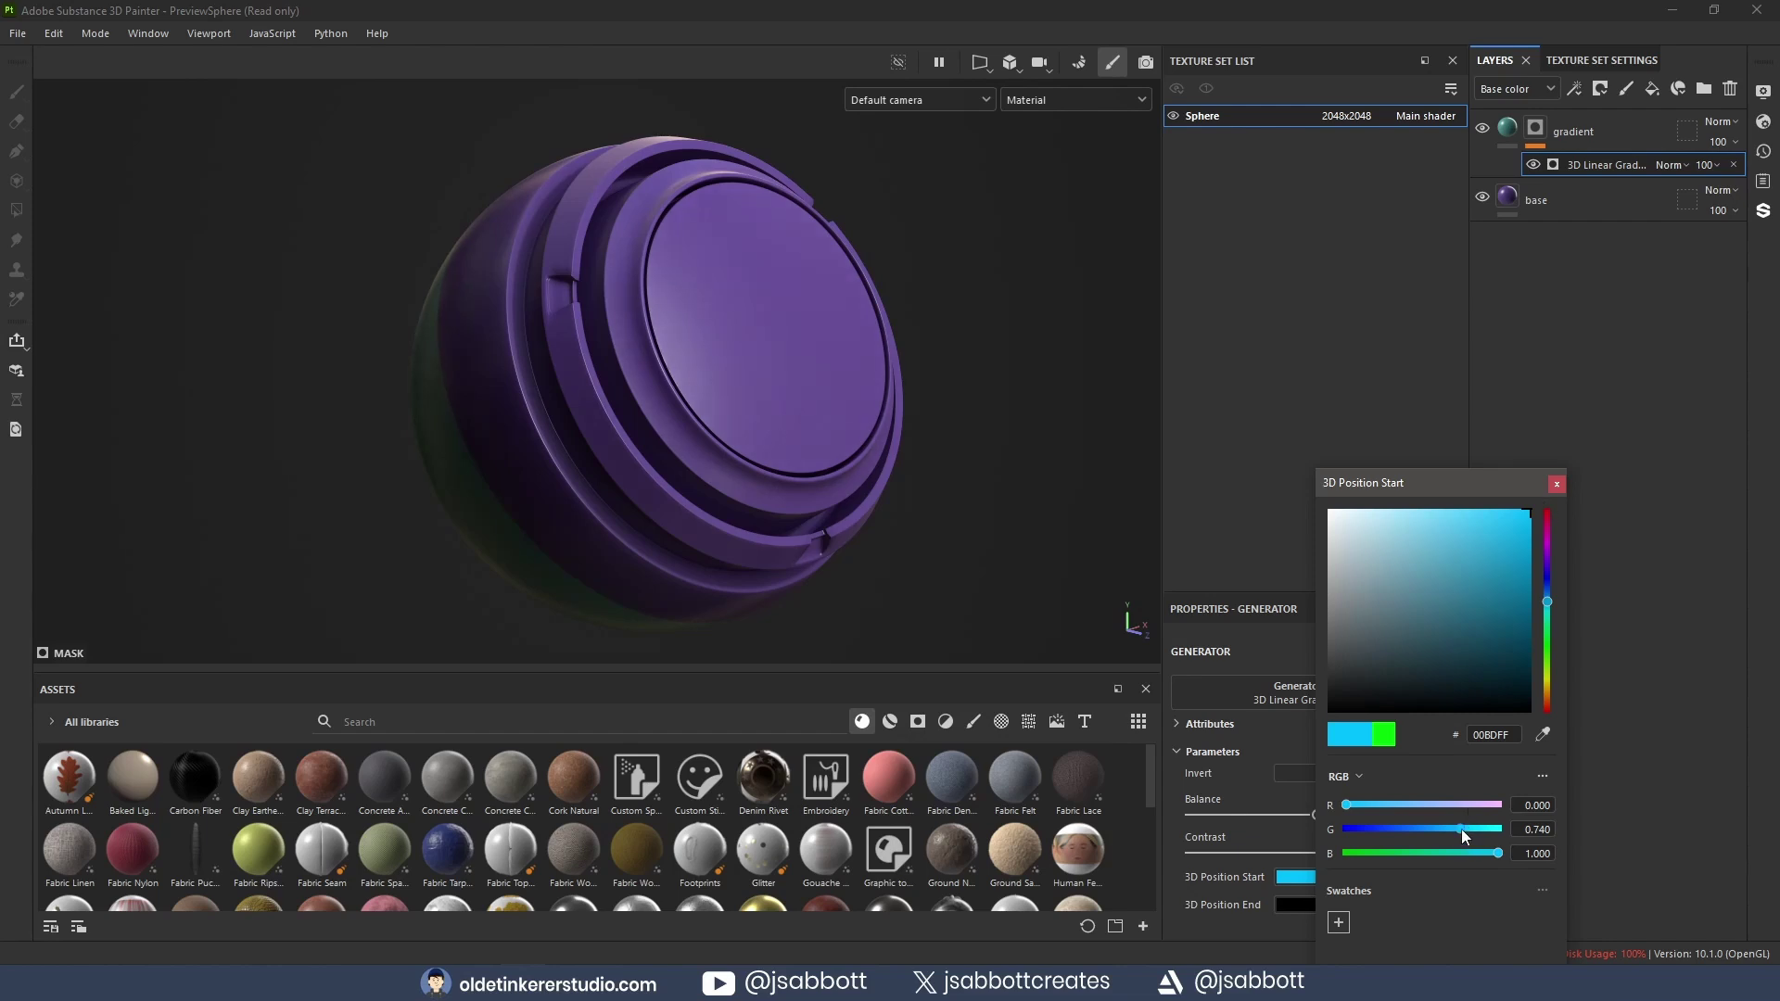
{"action": "left_click_drag", "start_coordinate": [1461, 829], "coordinate": [1539, 829]}
{"action": "left_click", "coordinate": [1582, 500]}
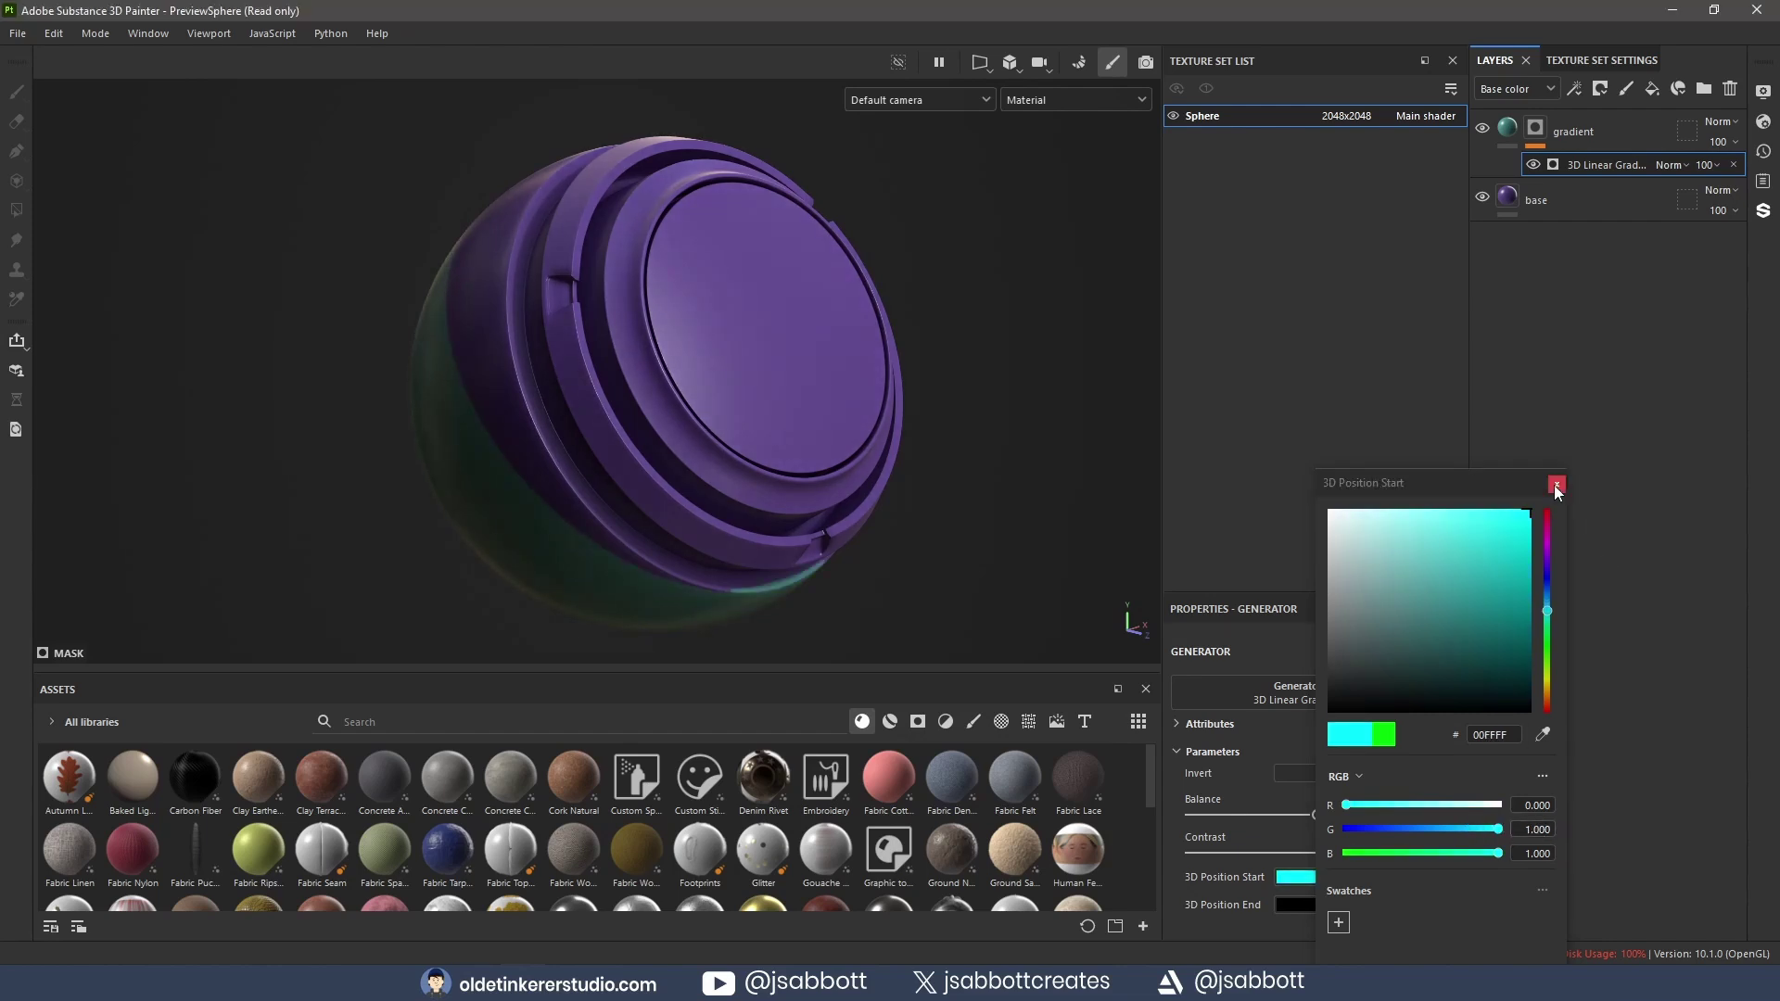
{"action": "left_click", "coordinate": [1557, 484]}
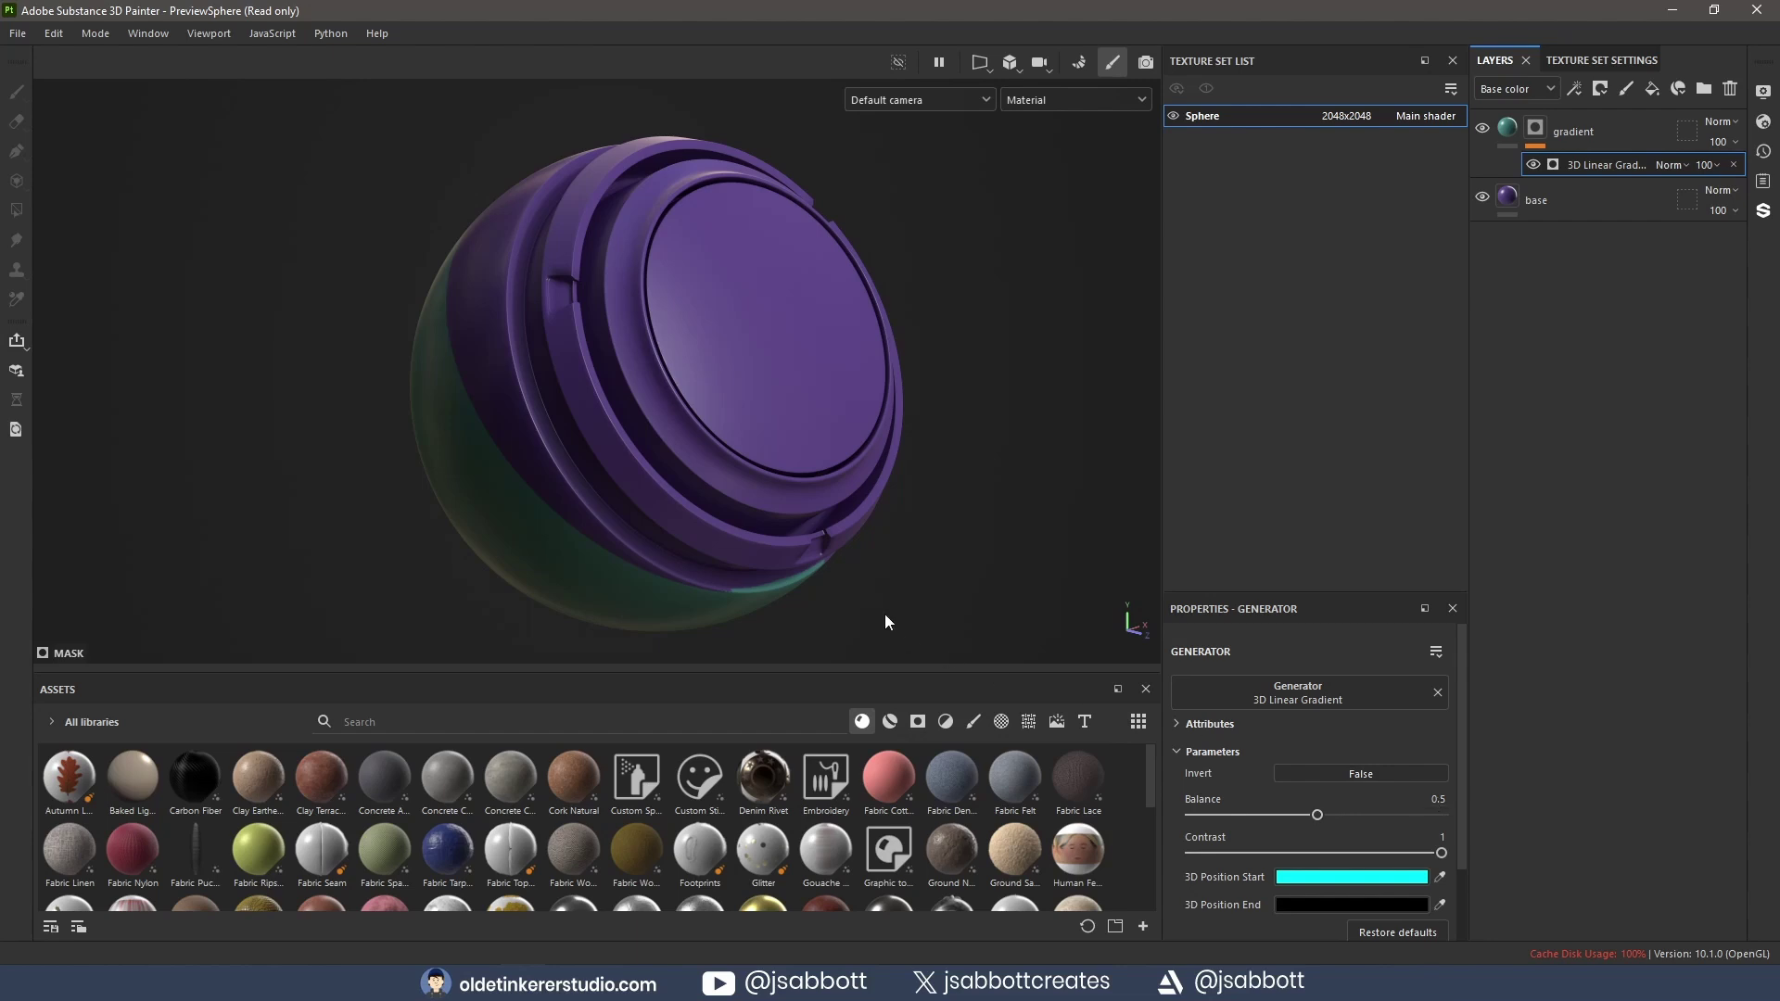
{"action": "mouse_move", "coordinate": [866, 615]}
{"action": "left_mouse_down", "text": "alt"}
{"action": "mouse_move", "coordinate": [1097, 576]}
{"action": "mouse_move", "coordinate": [834, 609]}
{"action": "left_mouse_up", "text": "alt"}
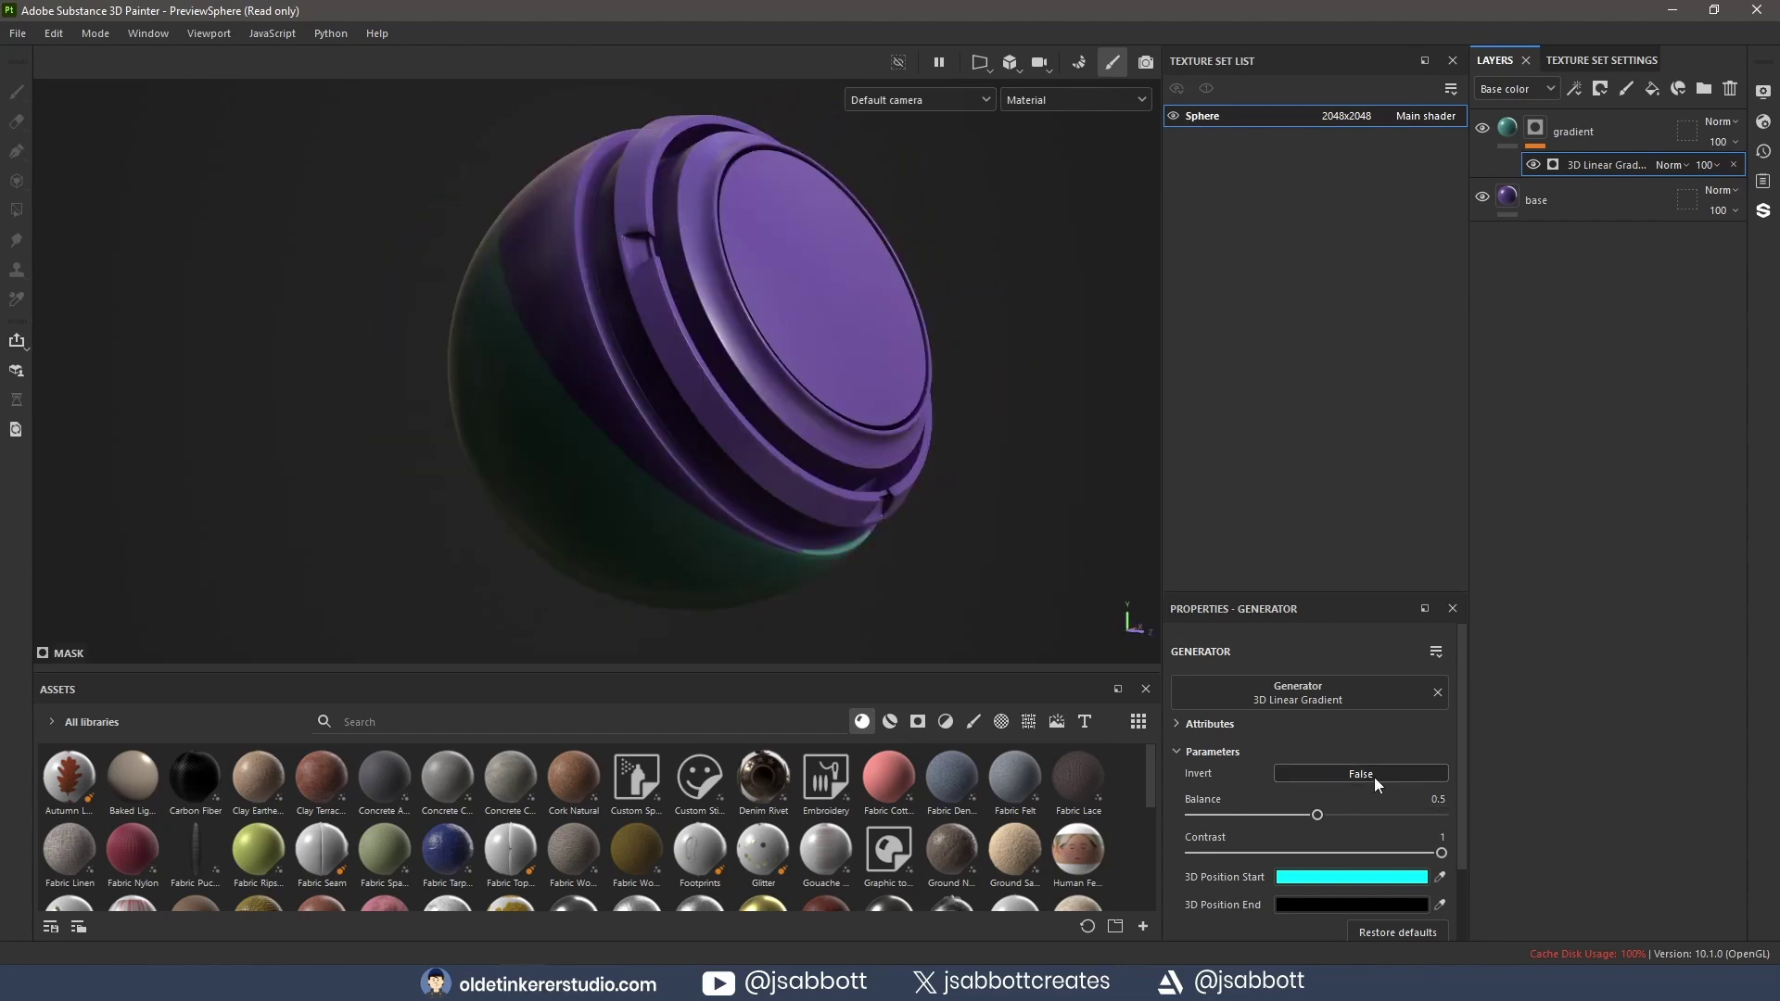
{"action": "left_click", "coordinate": [1374, 777]}
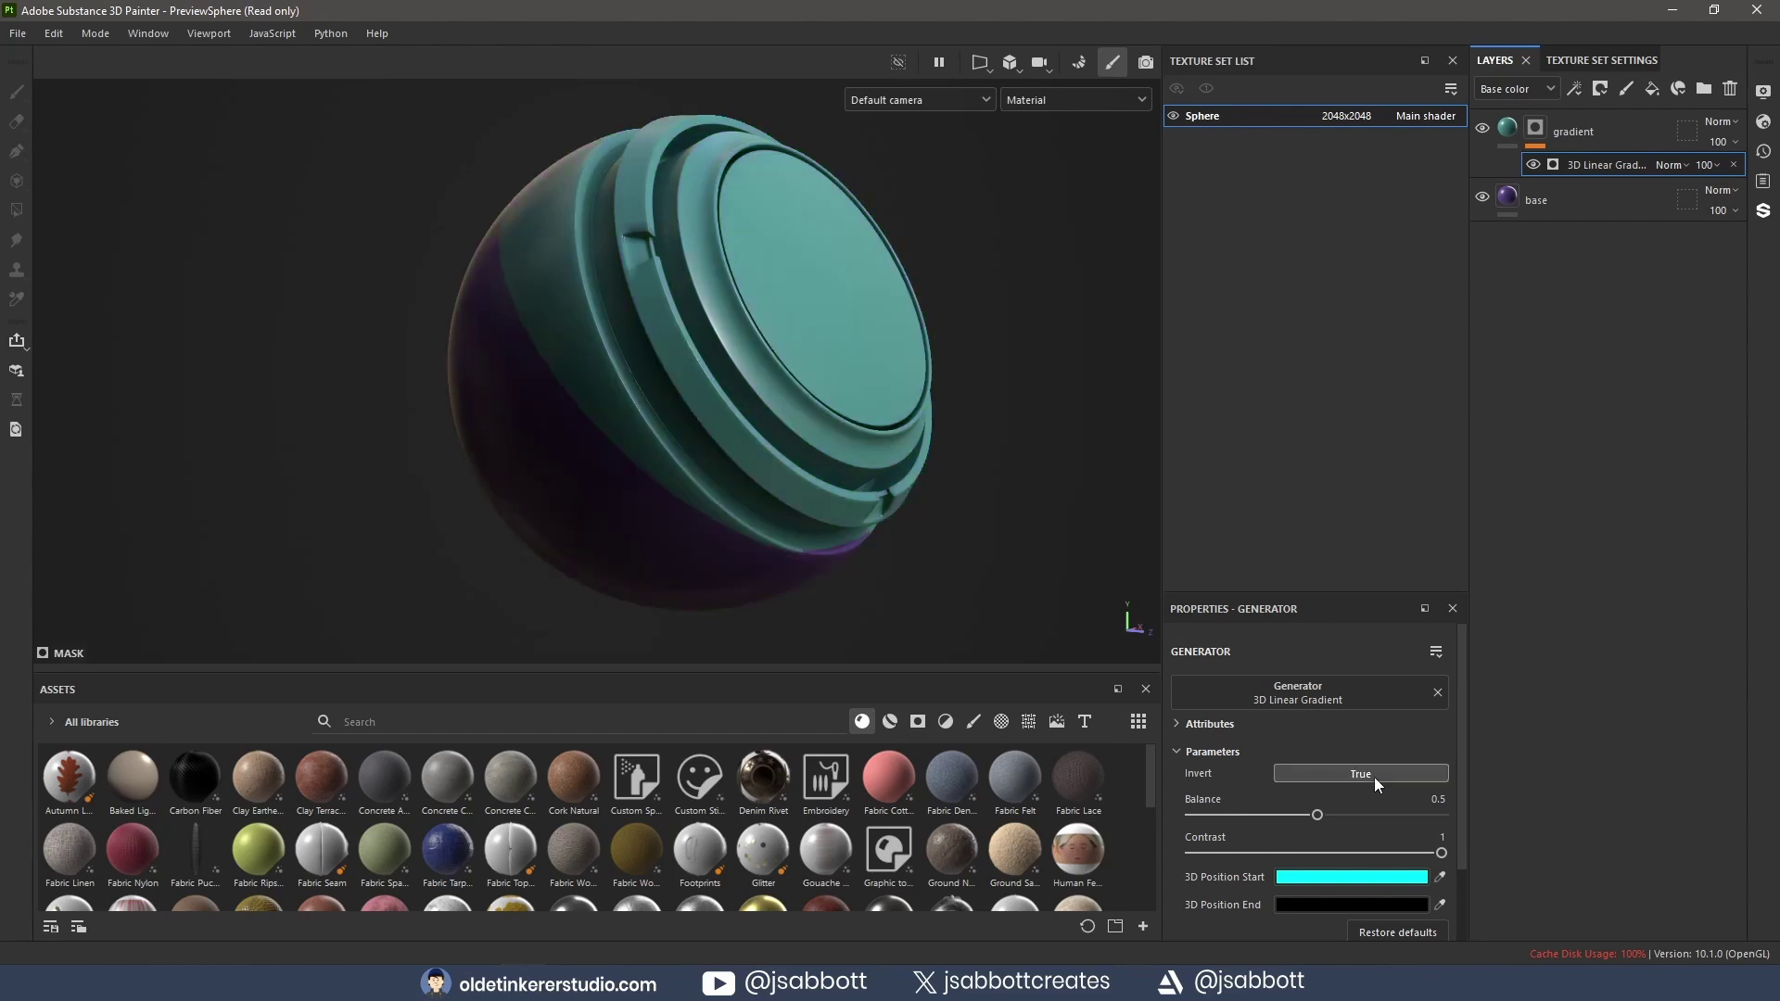
{"action": "left_click", "coordinate": [1374, 777]}
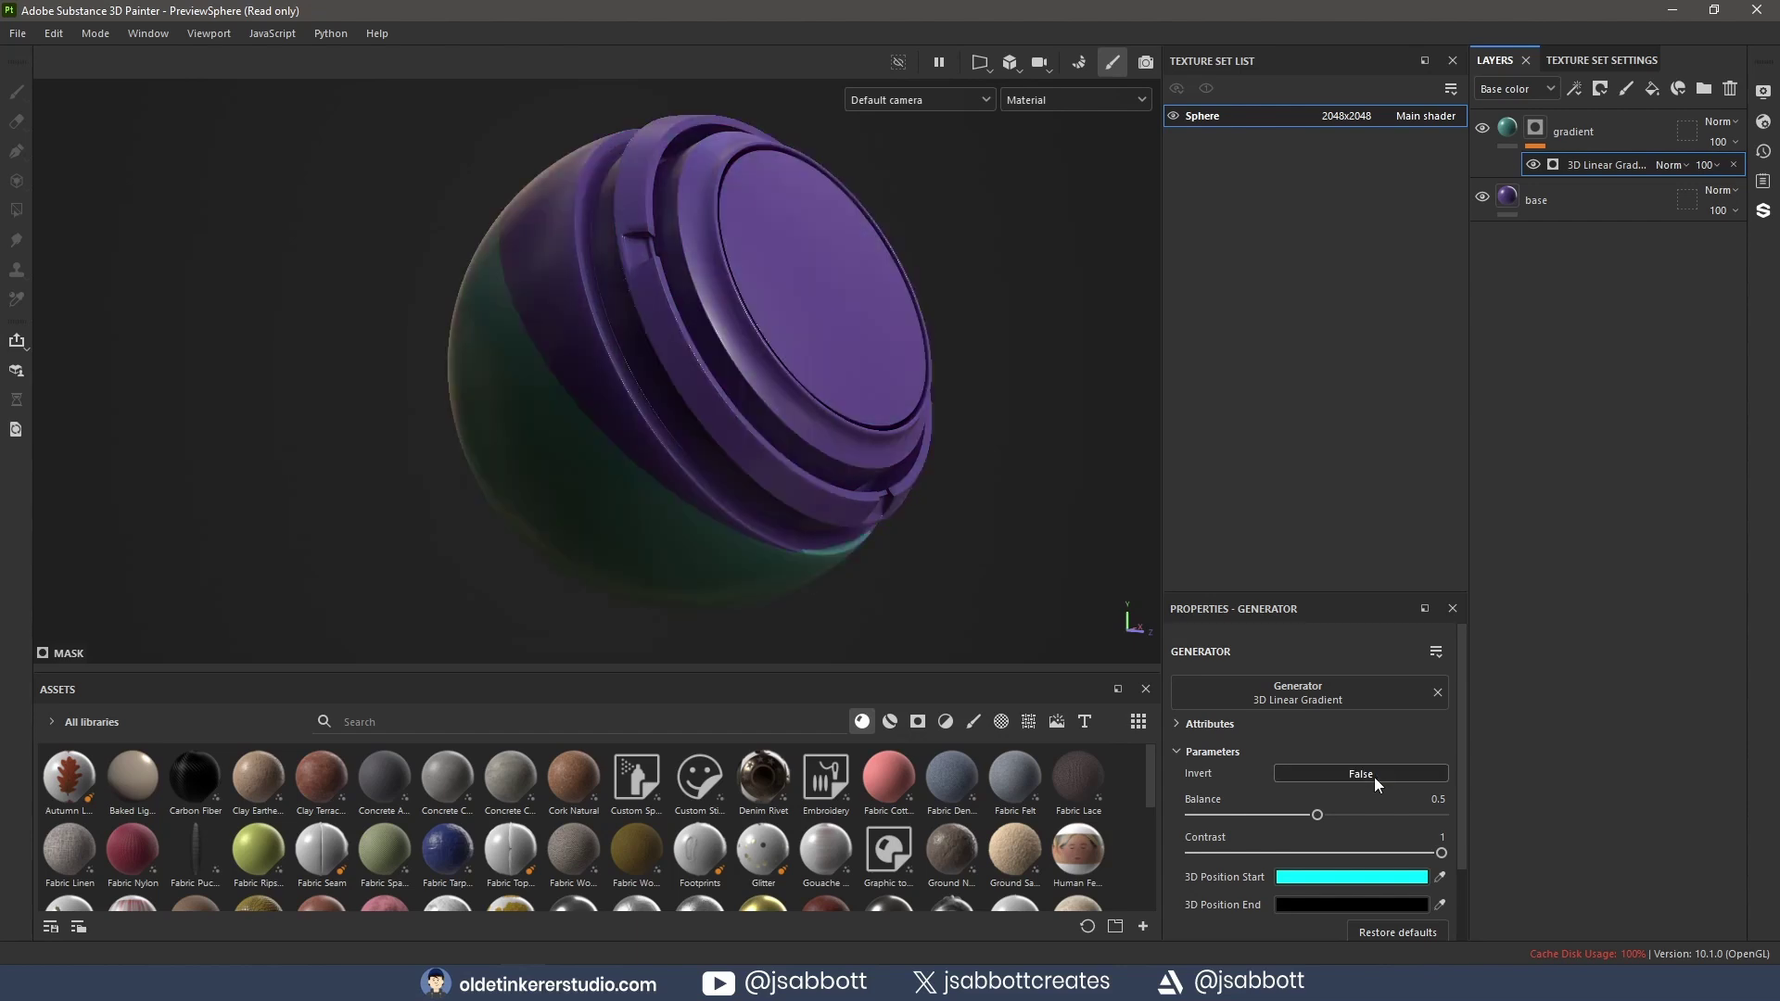